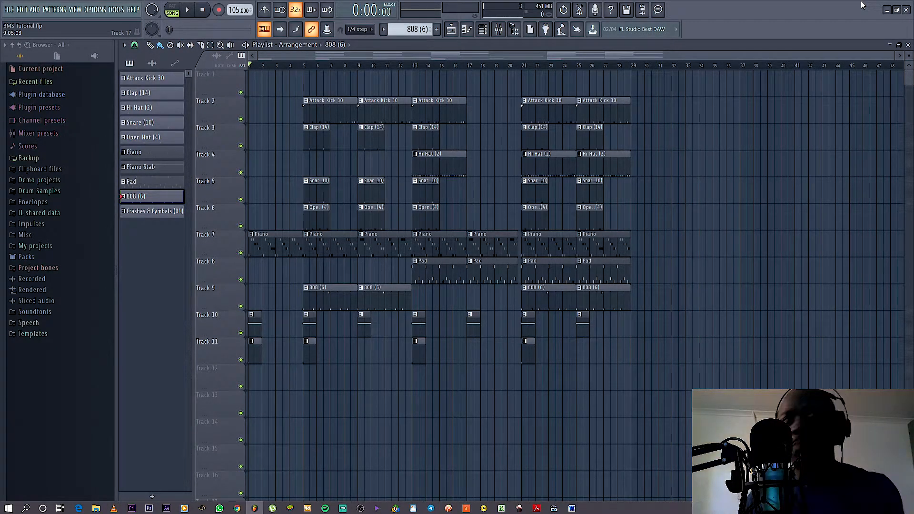
Play the arrangement from the start, stop it, and set the playback position to bar 5
click(188, 12)
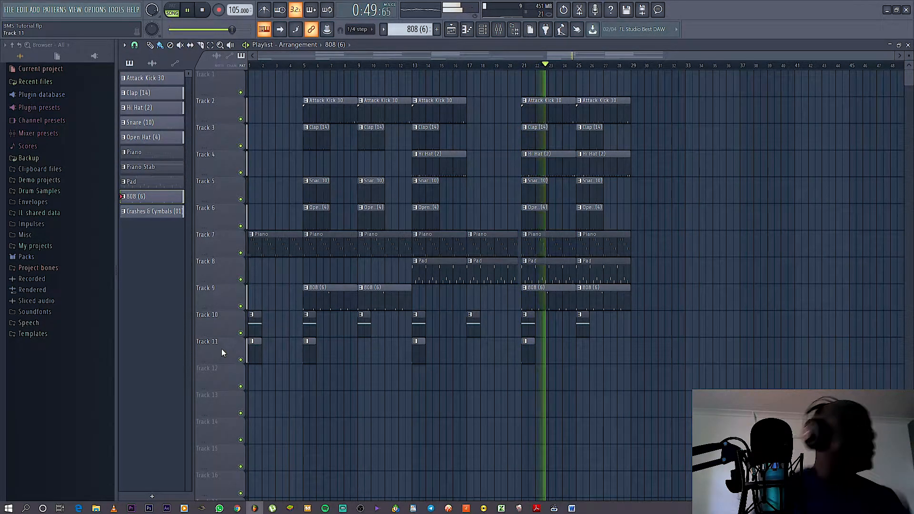
key(space)
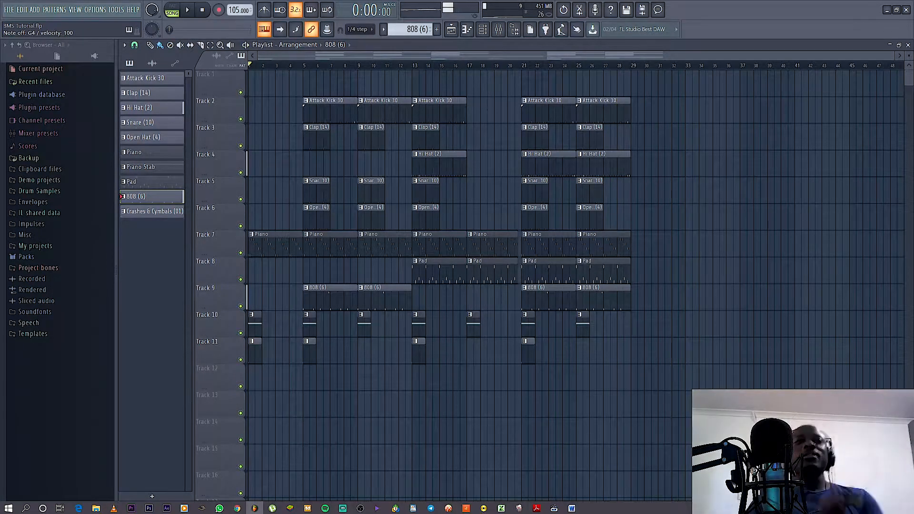
click(303, 65)
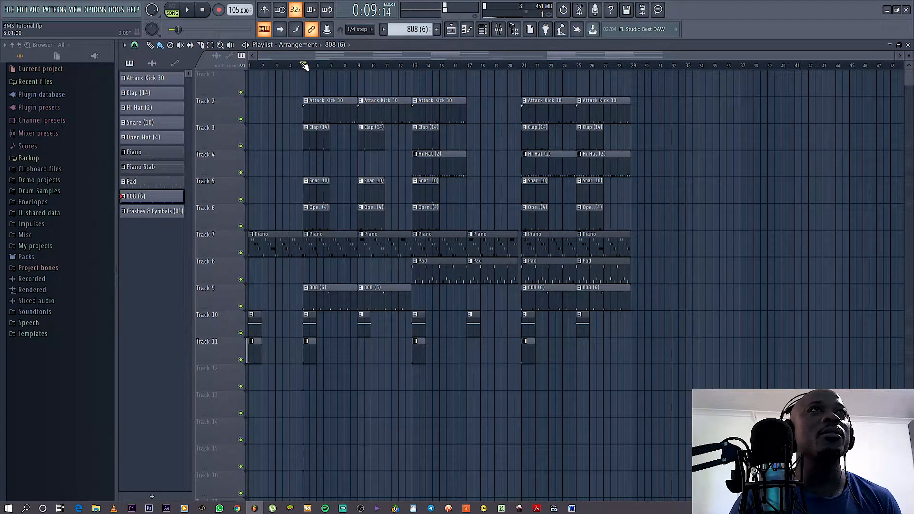
Try deleting the 808 (6) clip at bar 5 on Track 9 and putting it back in the same place
right_click(324, 302)
click(323, 303)
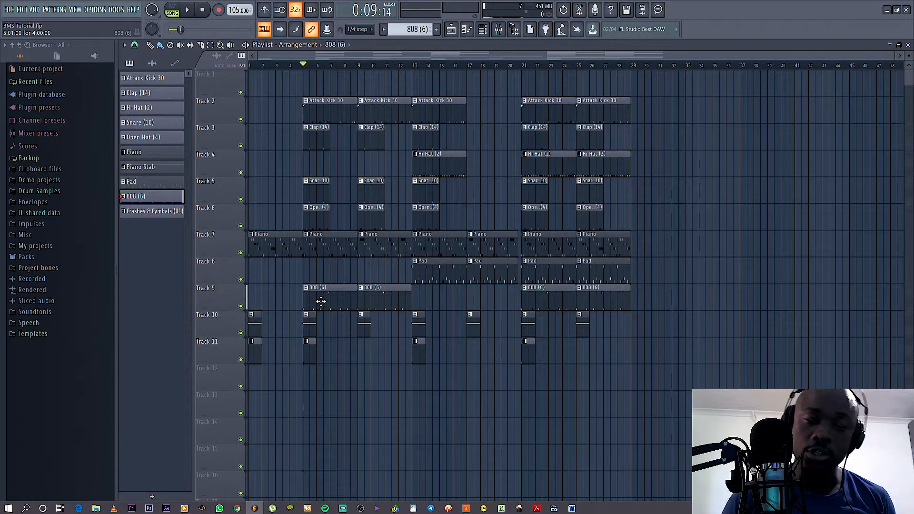
right_click(322, 302)
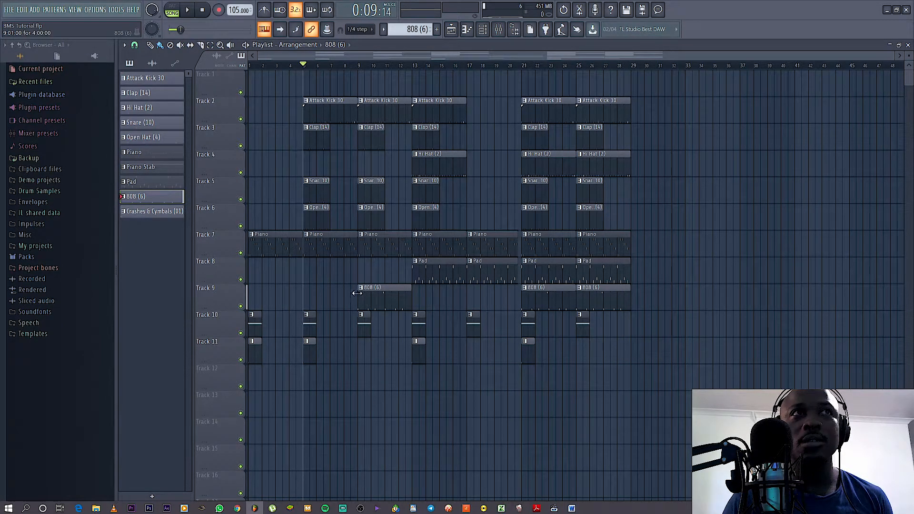
click(304, 295)
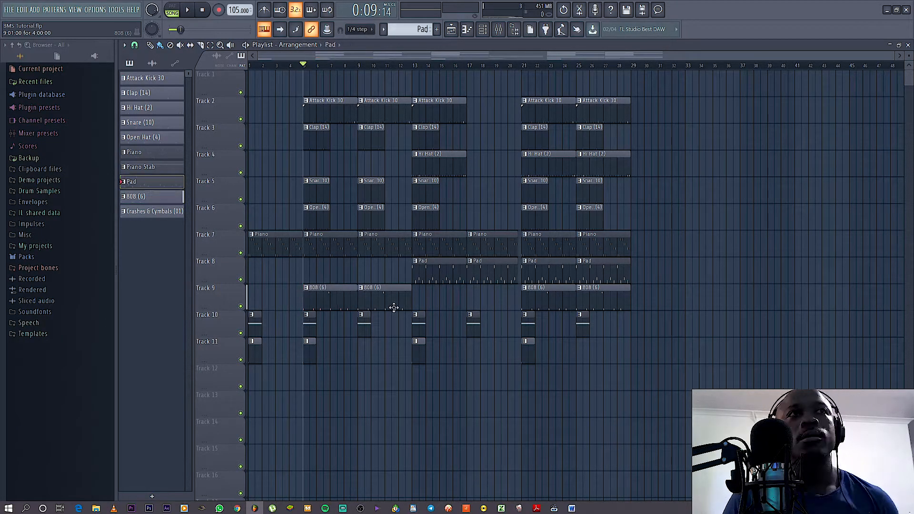
key(space)
key(space)
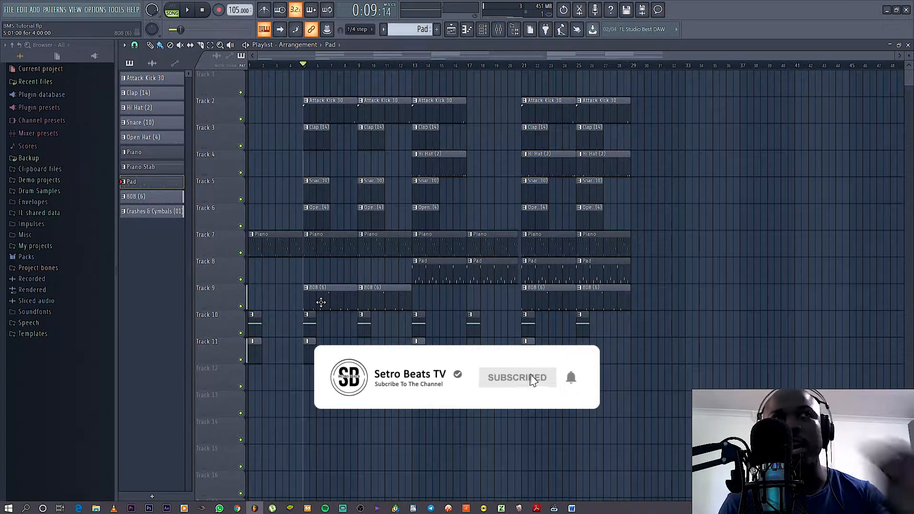
Delete the 808 (6) clips at bars 5 and 9 on Track 9, and try a Pad clip at bar 9 before removing it
right_click(320, 302)
right_click(386, 300)
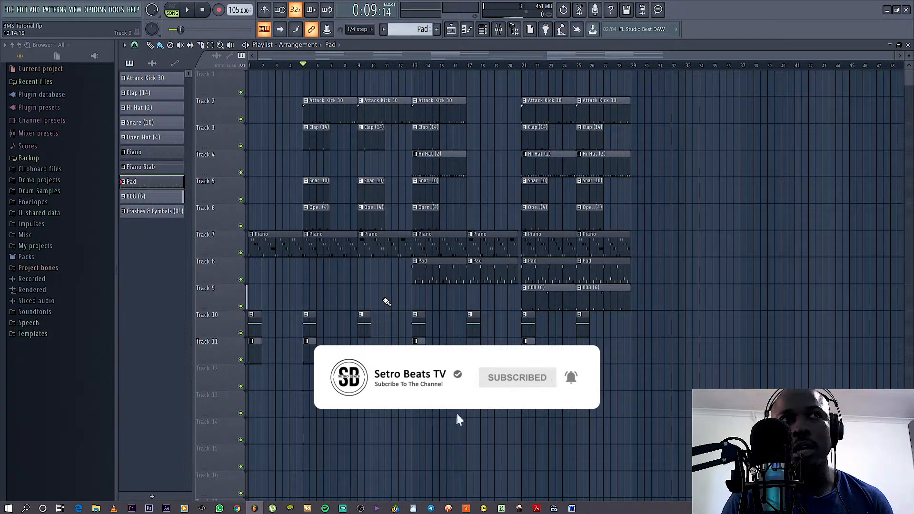
click(359, 300)
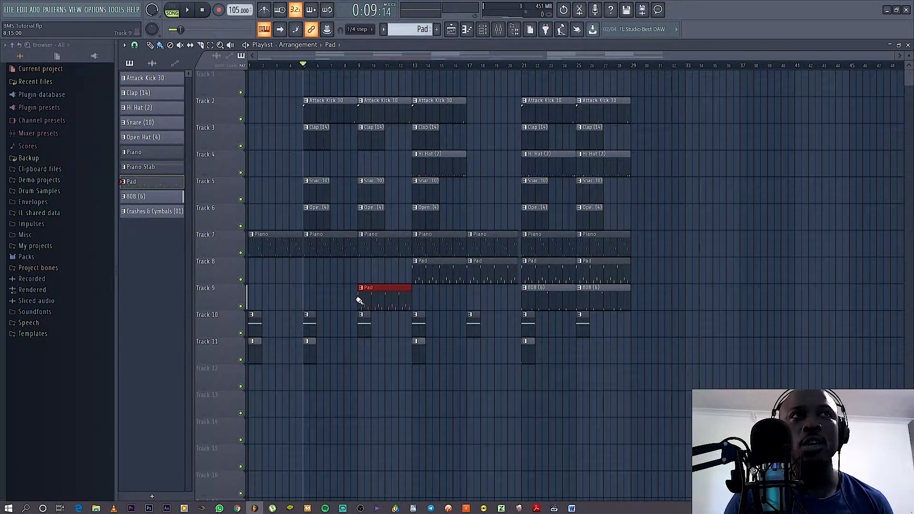
right_click(366, 297)
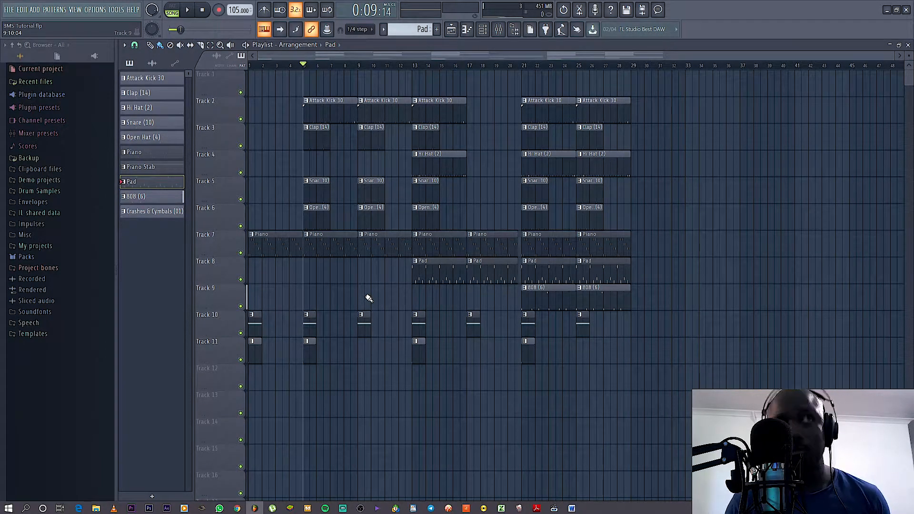
Undo the recent clip edits on Track 9 to bring back both 808 (6) clips
key(ctrl+alt+z)
key(ctrl+alt+z)
key(ctrl+alt+z)
key(ctrl+alt+z)
key(ctrl+alt+z)
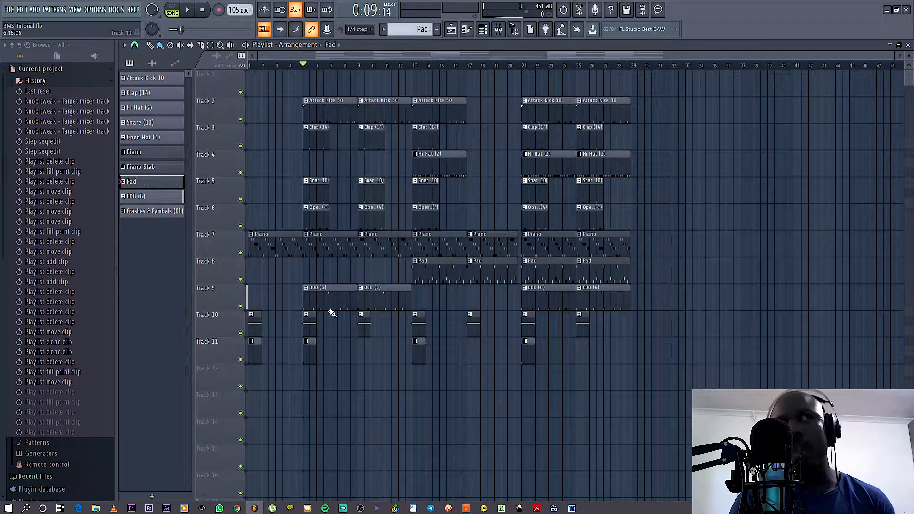
Try an 808 (6) clip on Track 13 and a Clap (14) clip on Track 11, removing each one again
click(325, 300)
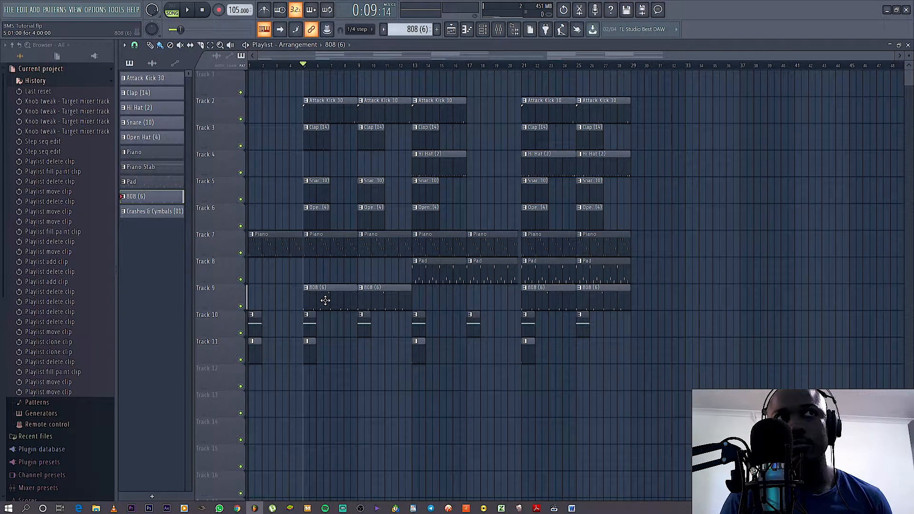
click(495, 399)
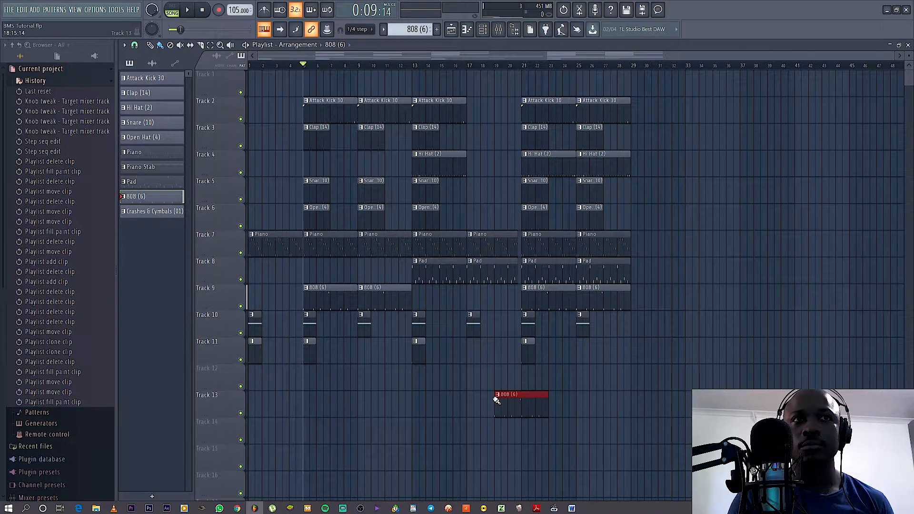
right_click(536, 413)
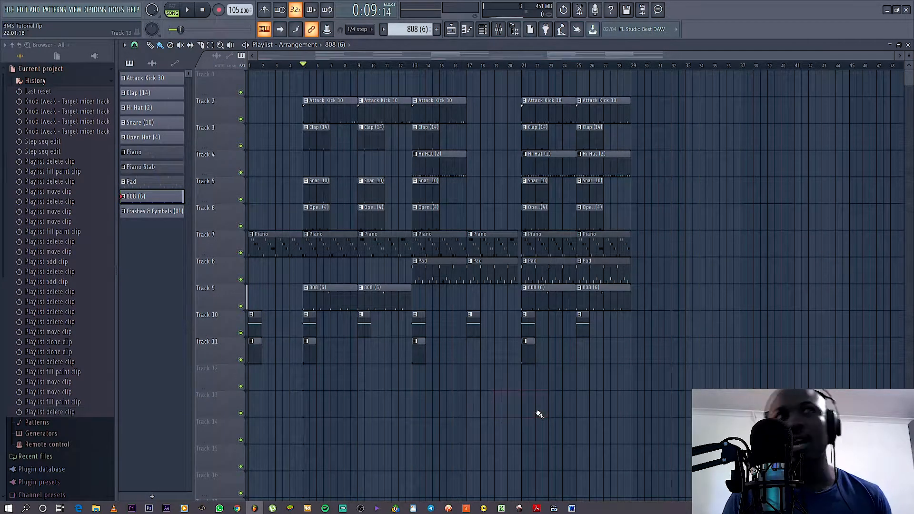
click(532, 137)
click(681, 350)
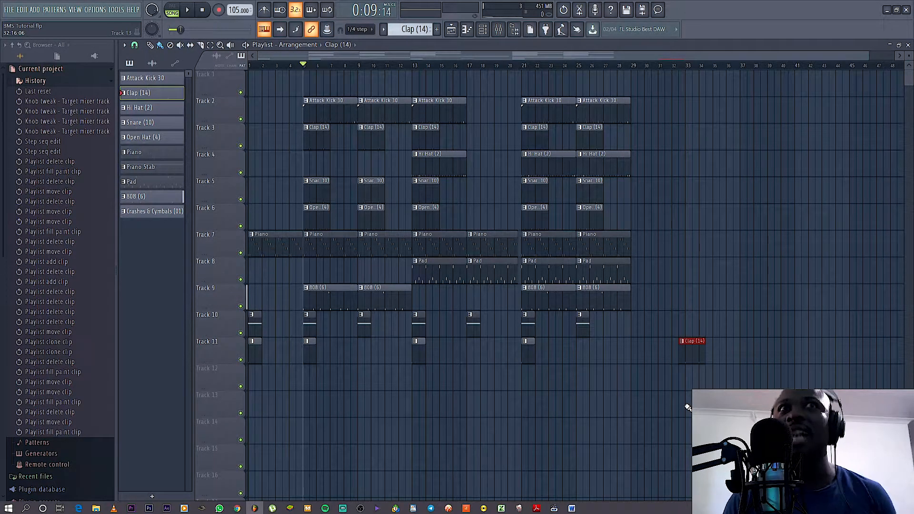
right_click(704, 357)
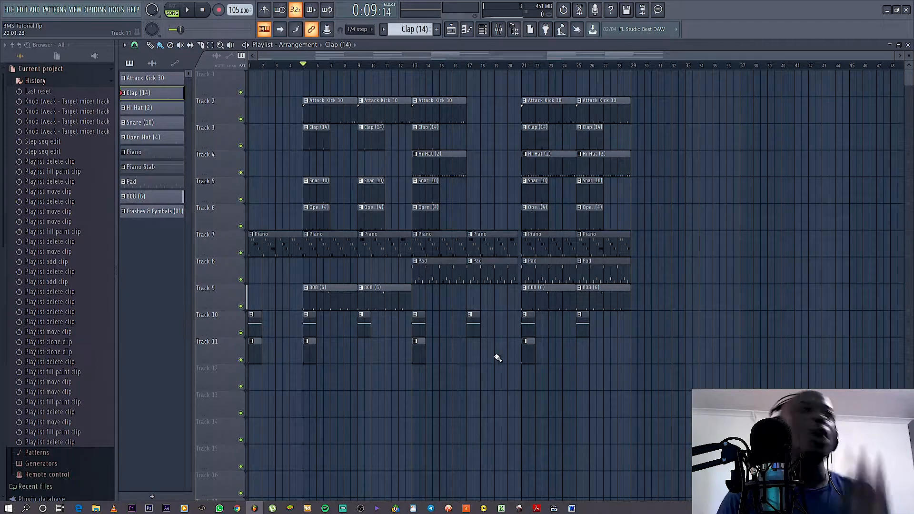
Delete the 808 (6) clips at bars 5 and 9 on Track 9
right_click(326, 298)
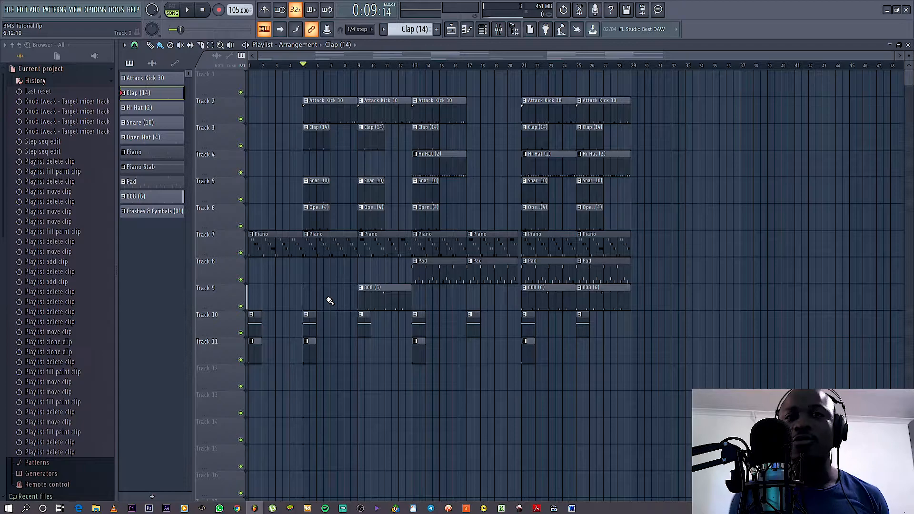
key(space)
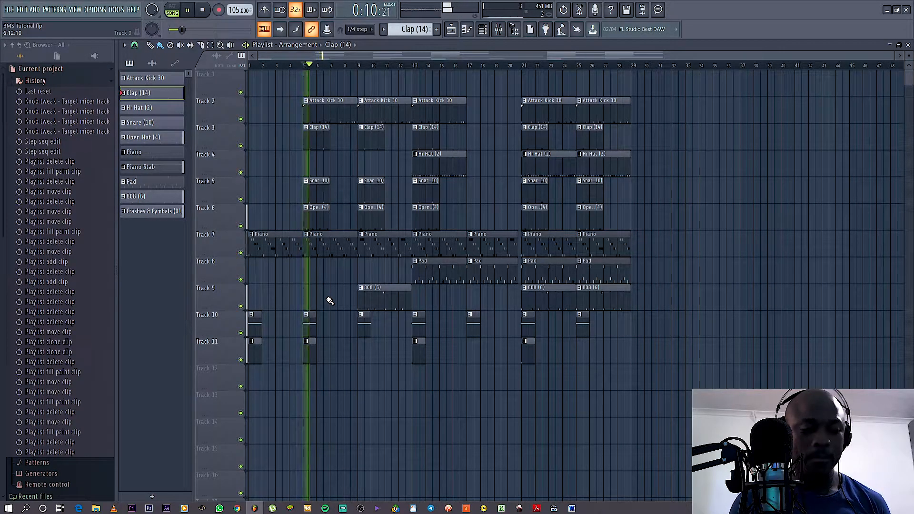
key(space)
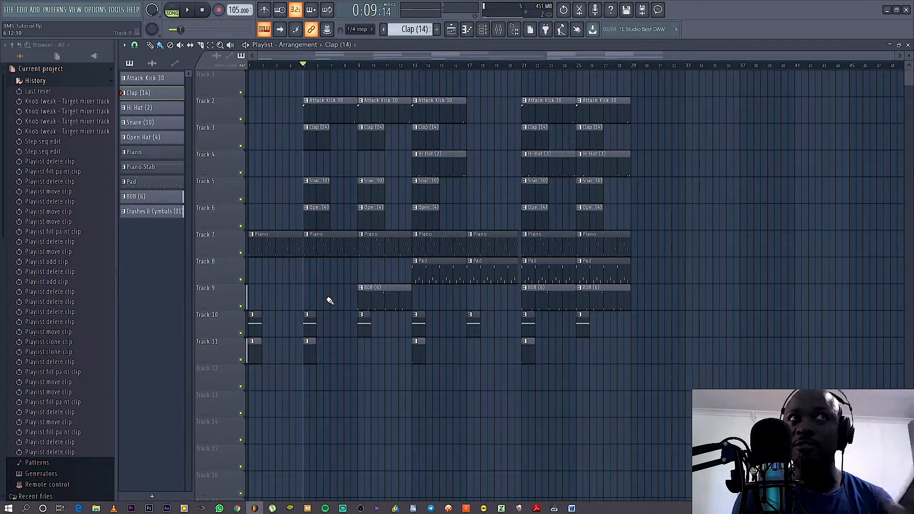
click(359, 67)
right_click(372, 286)
Play the arrangement from bar 5 to hear that section without the 808, and stop playback
click(305, 66)
key(space)
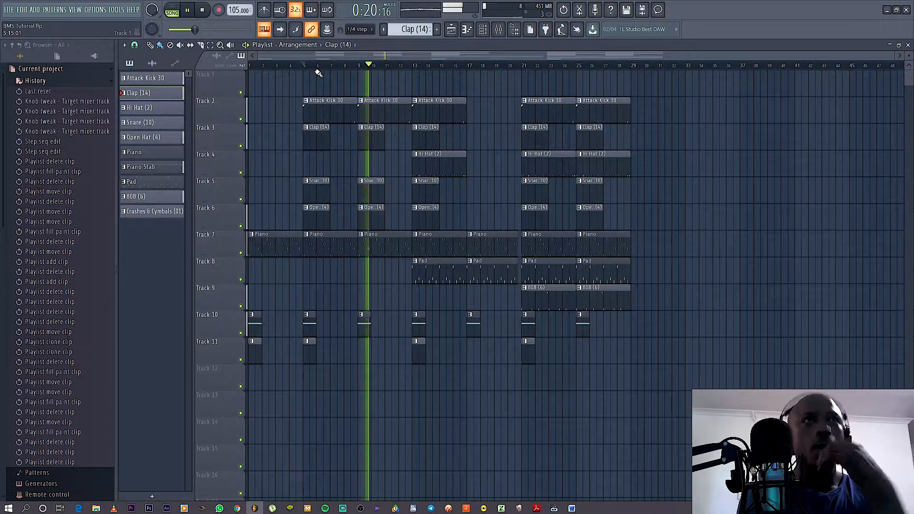
key(space)
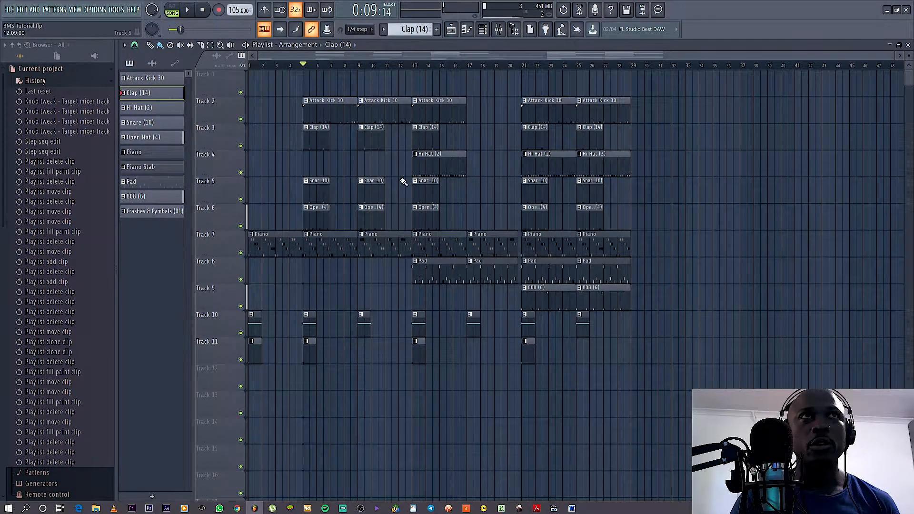
Add a Hi Hat (2) clip at bar 9 on Track 4 and audition the arrangement from bar 5
click(433, 163)
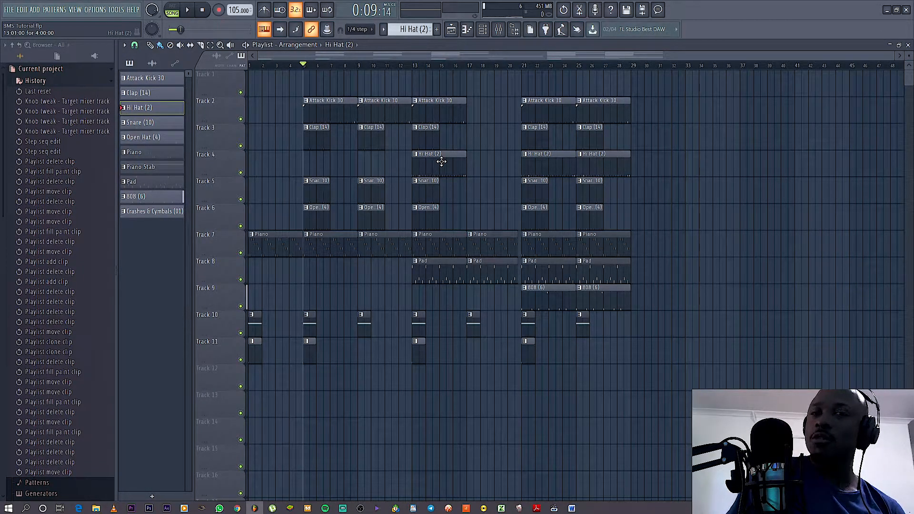
click(361, 167)
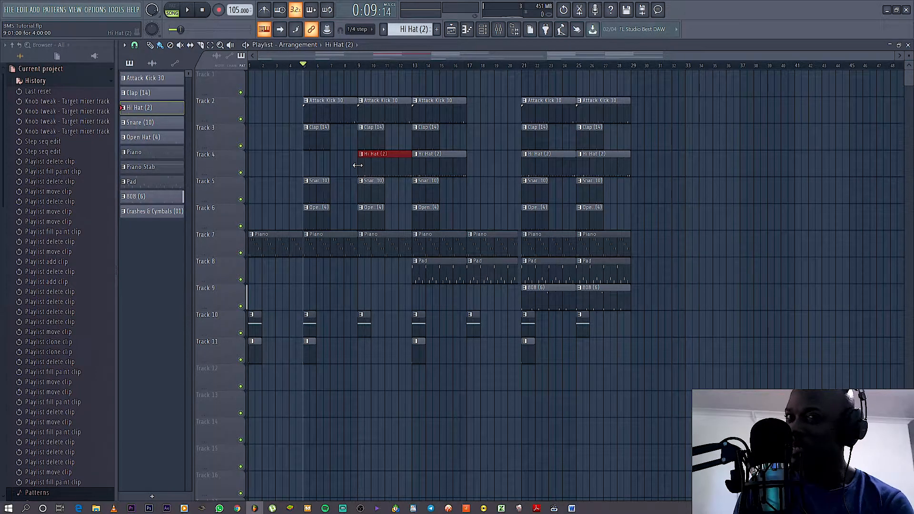
key(space)
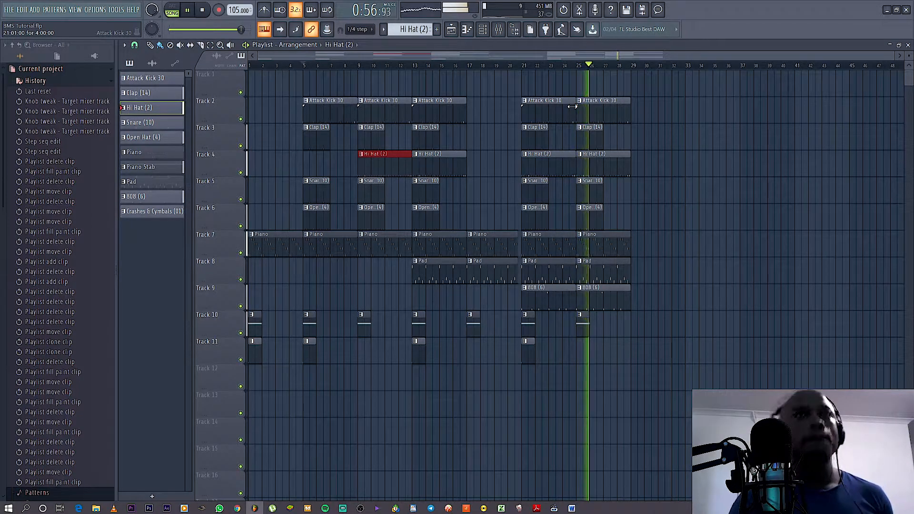
key(space)
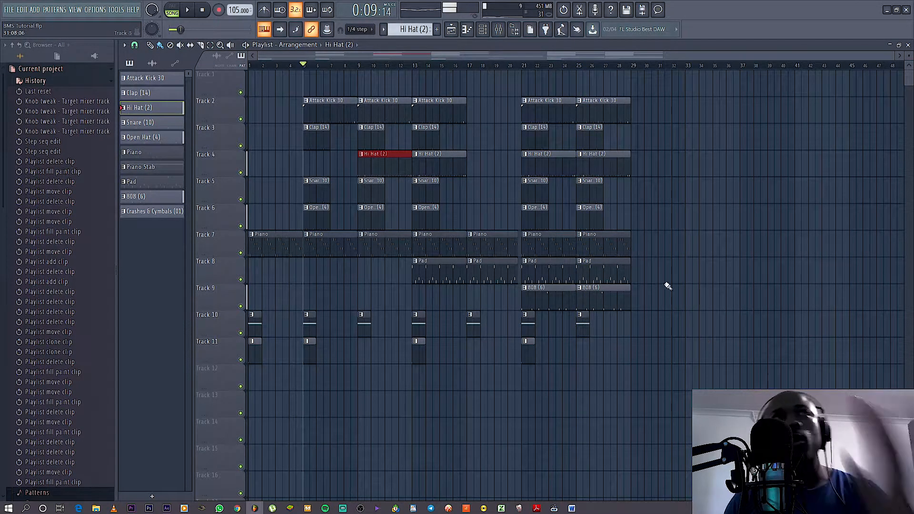
Audition the arrangement at bar 5 and bar 21, moving the playback position between the sections
key(space)
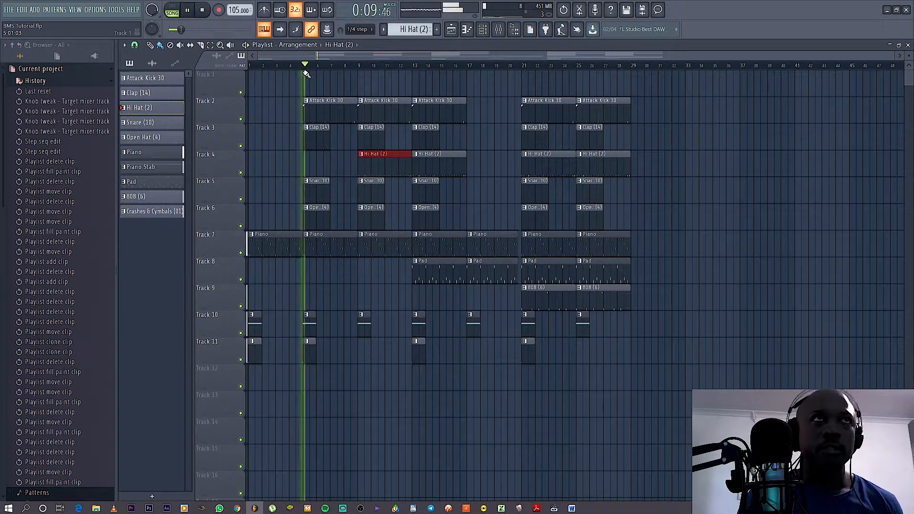
click(414, 65)
key(space)
click(466, 65)
click(525, 66)
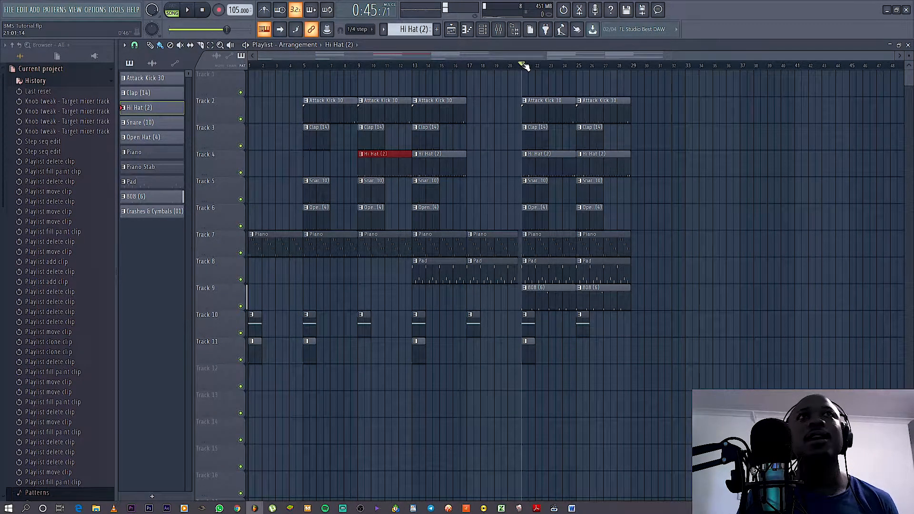
key(space)
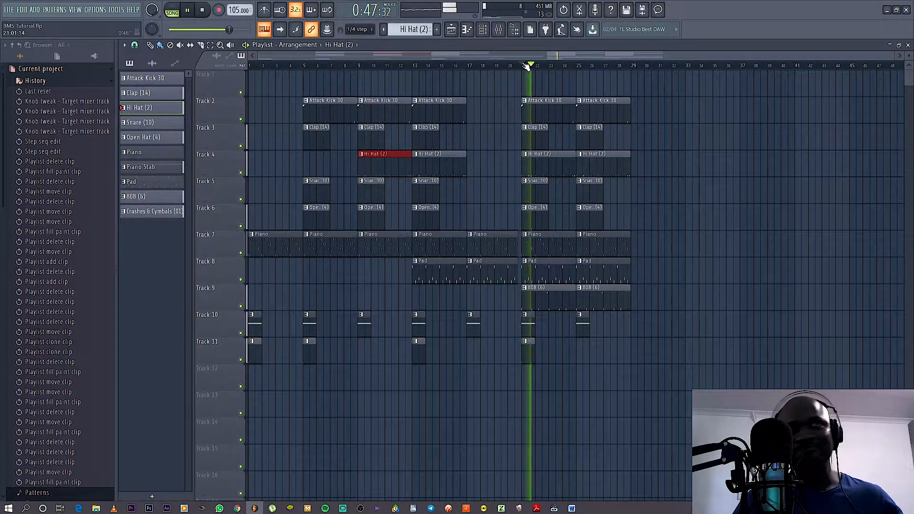
key(space)
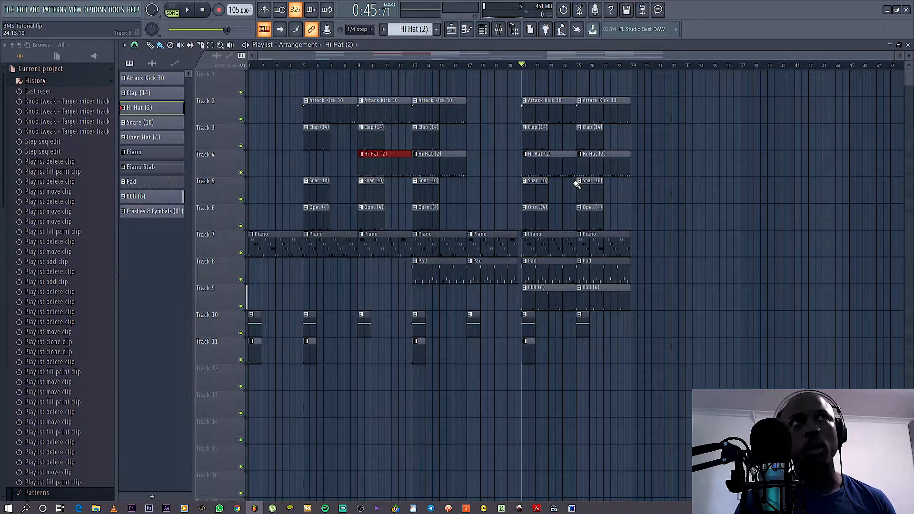
Clear the clip selection and add a time marker named "Intro" at bar 1 of the playlist
key(ctrl+d)
drag(523, 67, 241, 64)
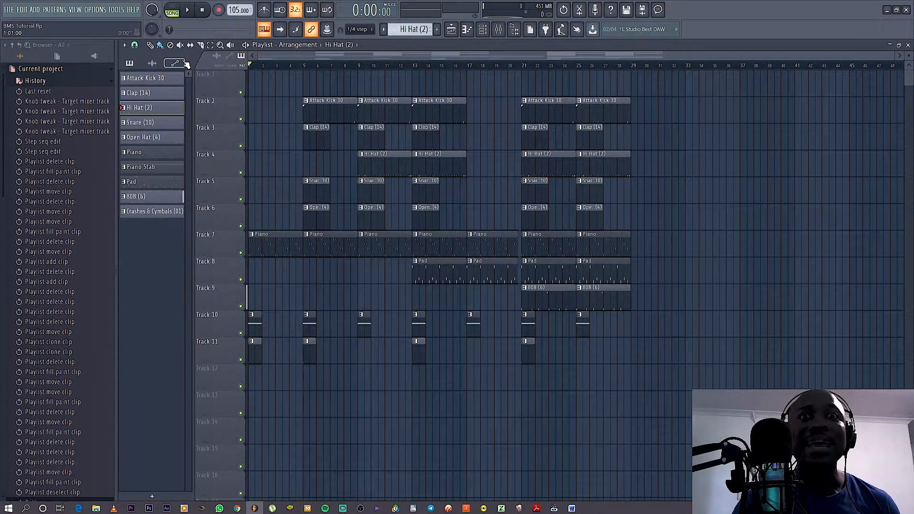
click(124, 46)
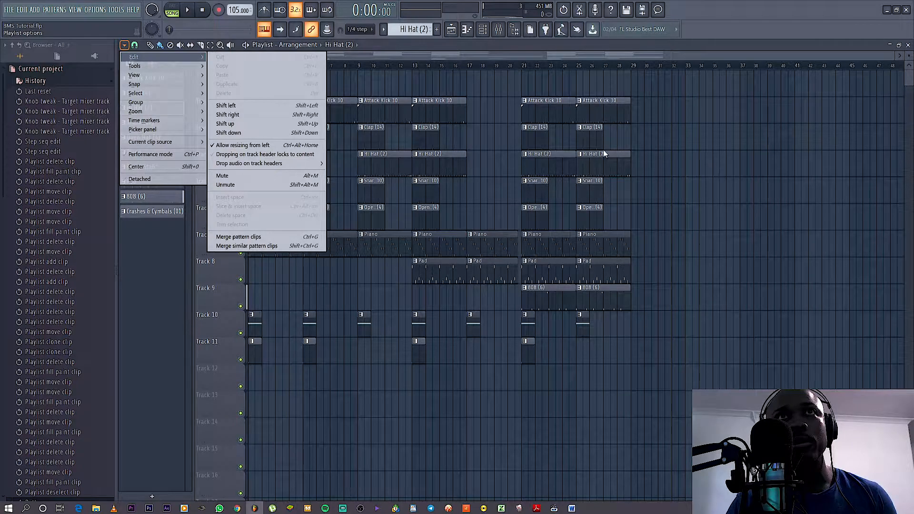
click(123, 44)
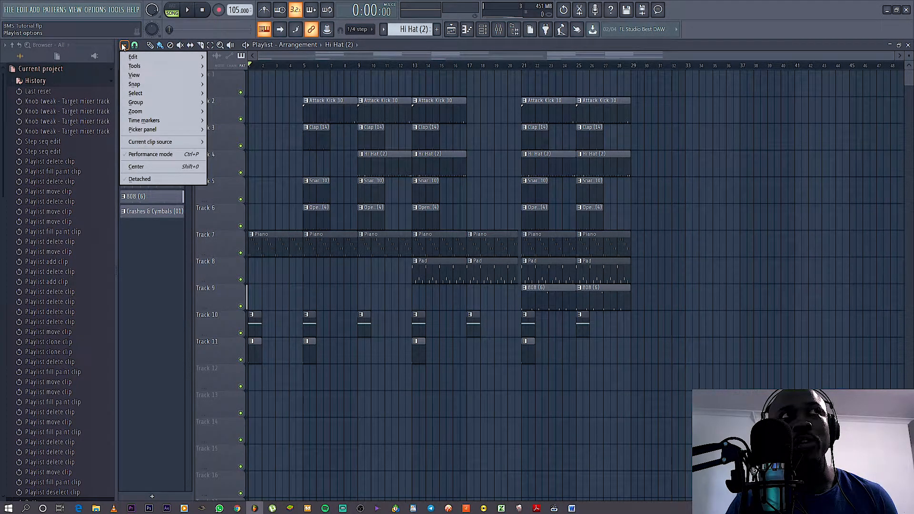
mouse_move(142, 119)
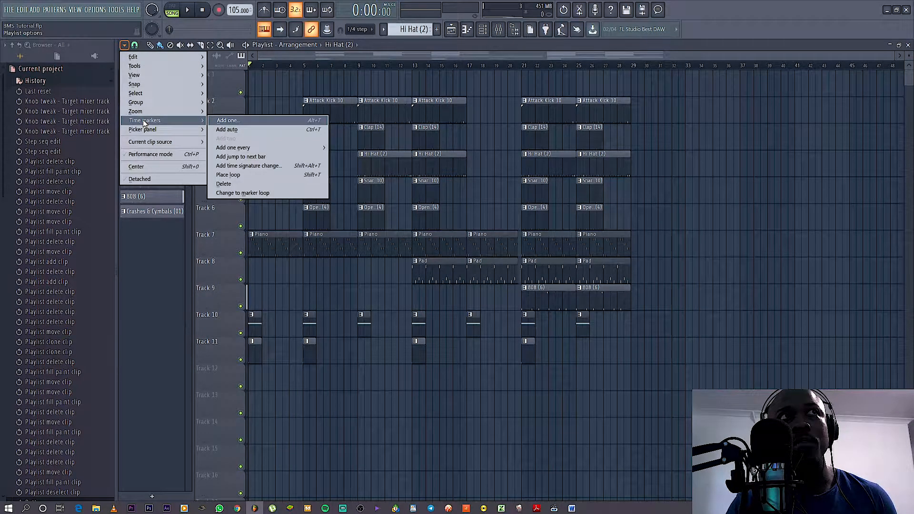
click(226, 122)
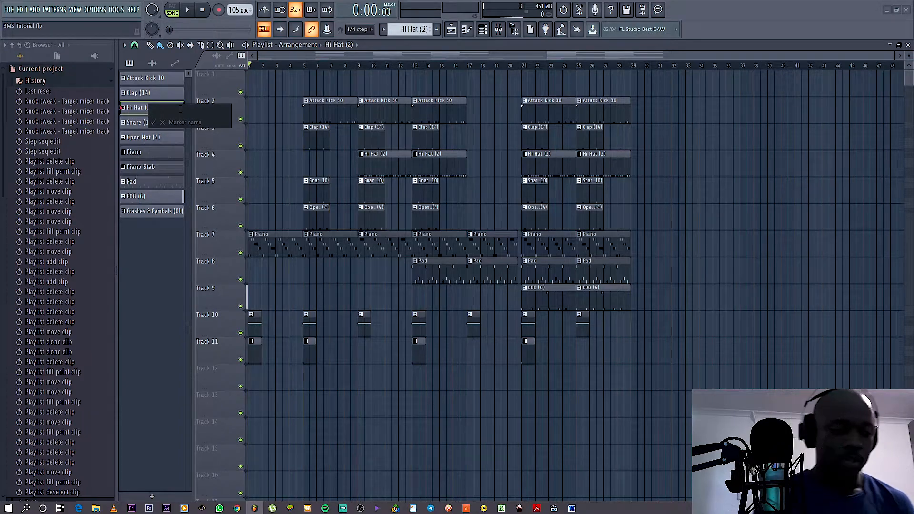
key(Caps_Lock)
text(iNTO)
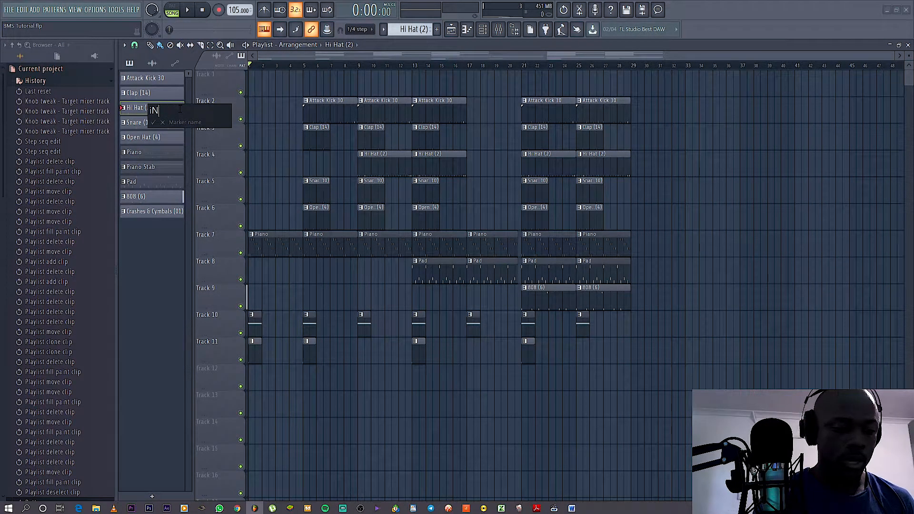
key(Caps_Lock)
text(Intro)
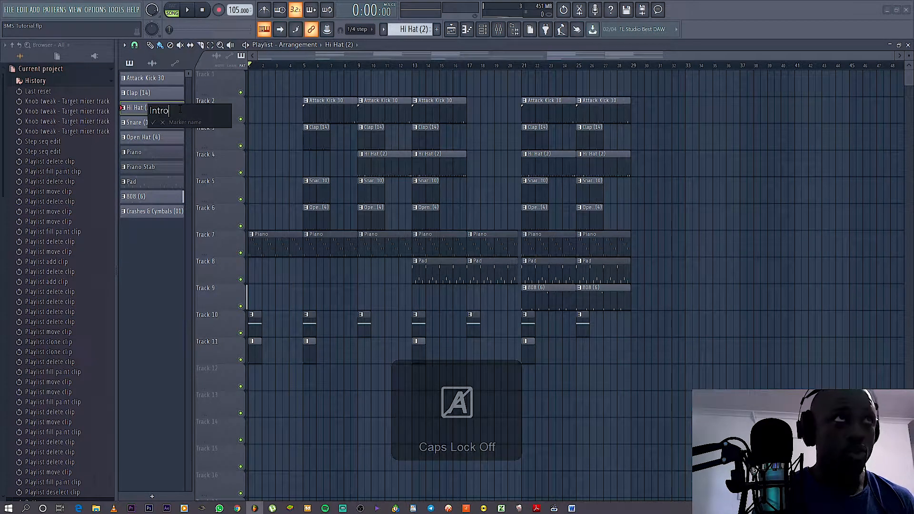
key(Return)
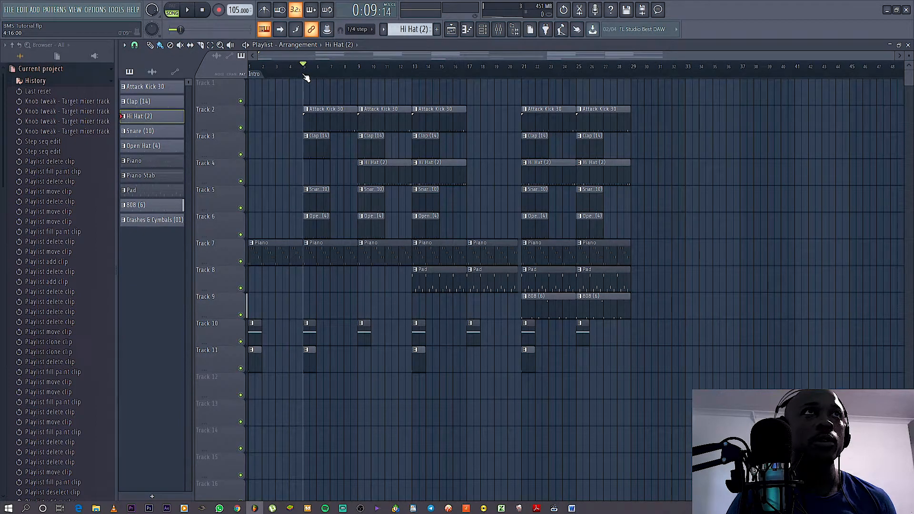
Add a time marker named "Verse 01" at bar 5, where the drums come in
click(124, 45)
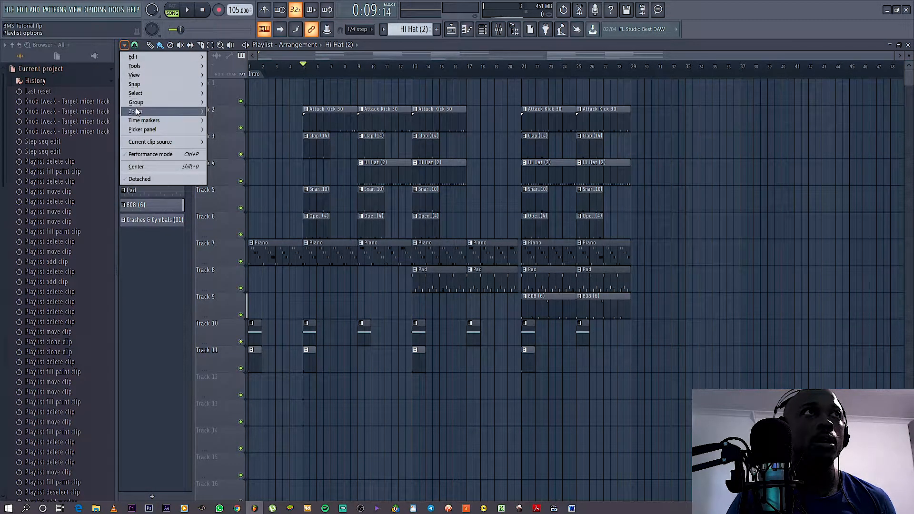
mouse_move(138, 120)
click(224, 119)
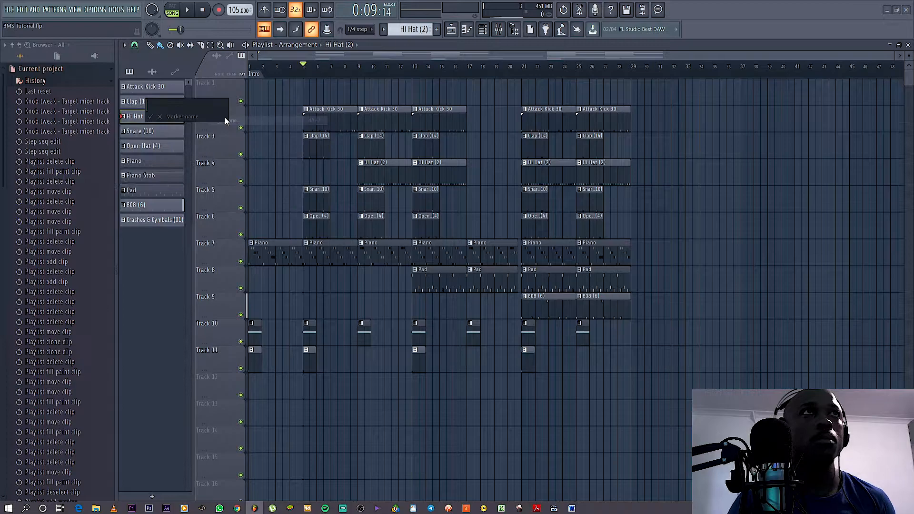
key(Caps_Lock)
text(V)
key(Caps_Lock)
text(erse 01)
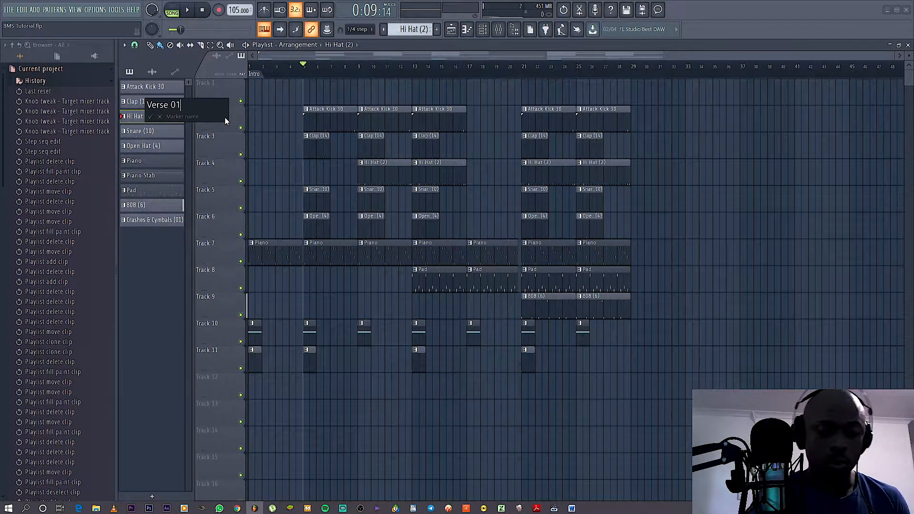
key(Return)
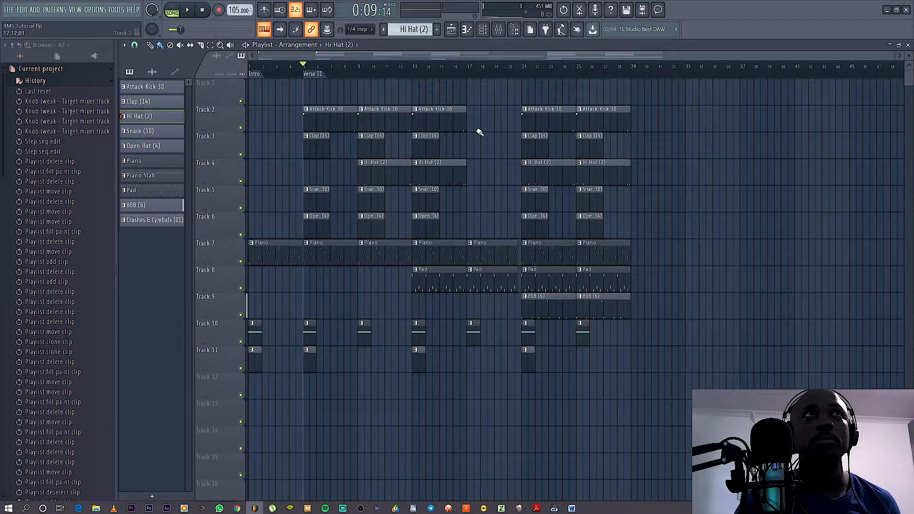
Add a time marker named "Hook" at bar 21, where the 808 comes in
click(522, 76)
right_click(523, 76)
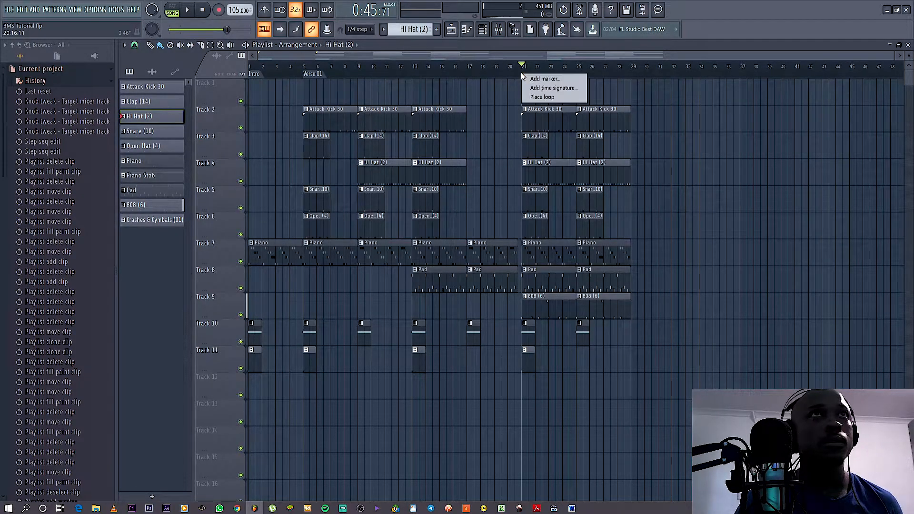
click(522, 69)
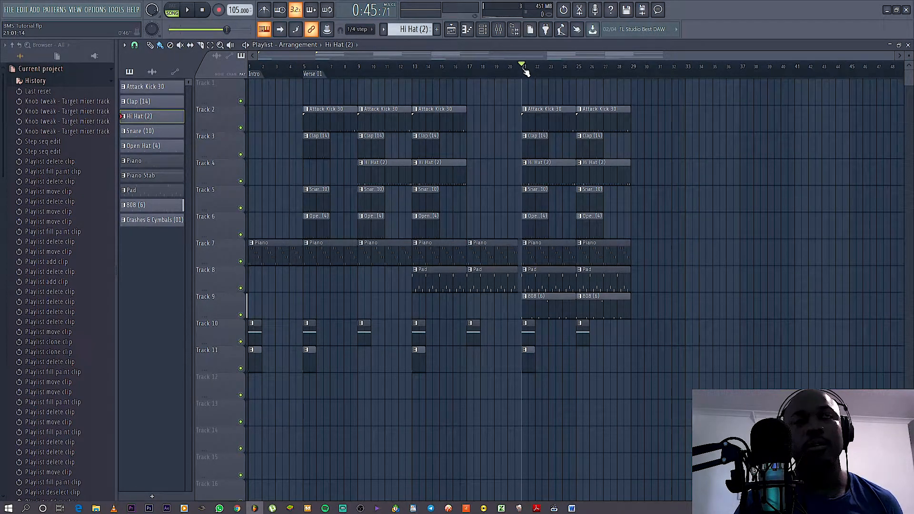
right_click(521, 77)
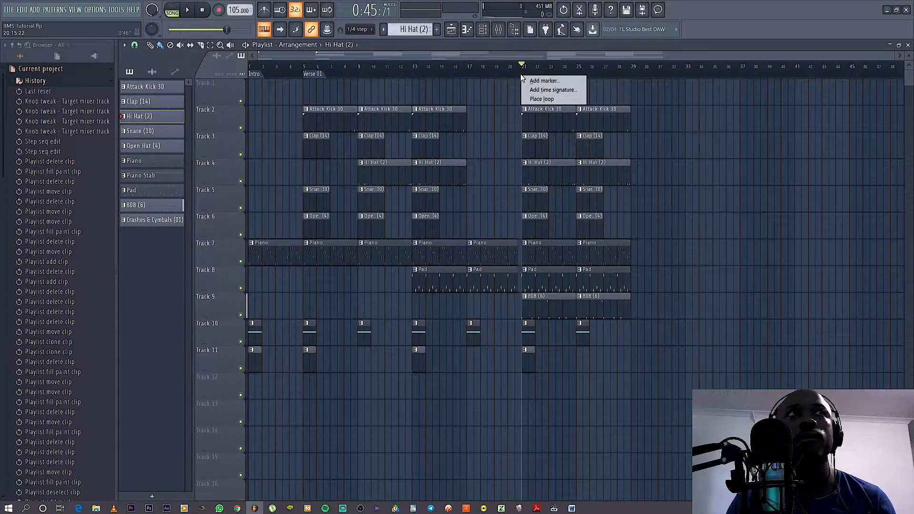
click(530, 81)
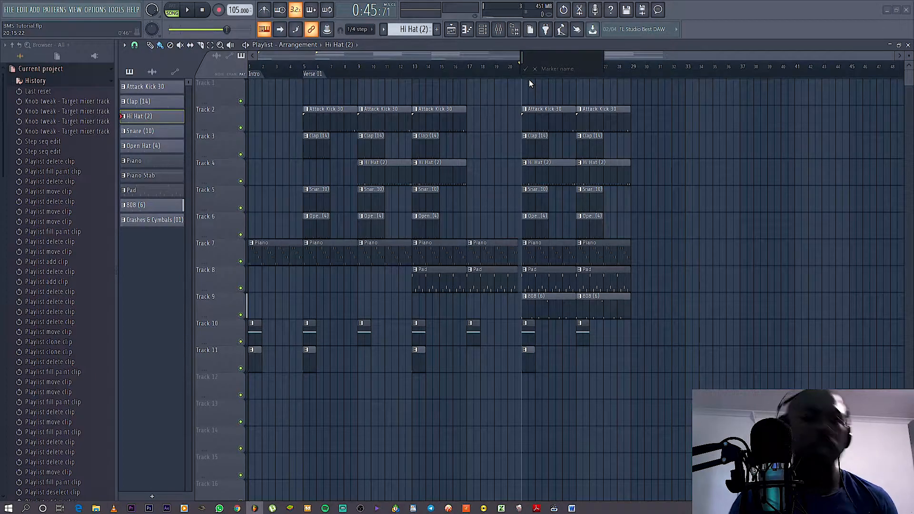
key(Caps_Lock)
text(Hook)
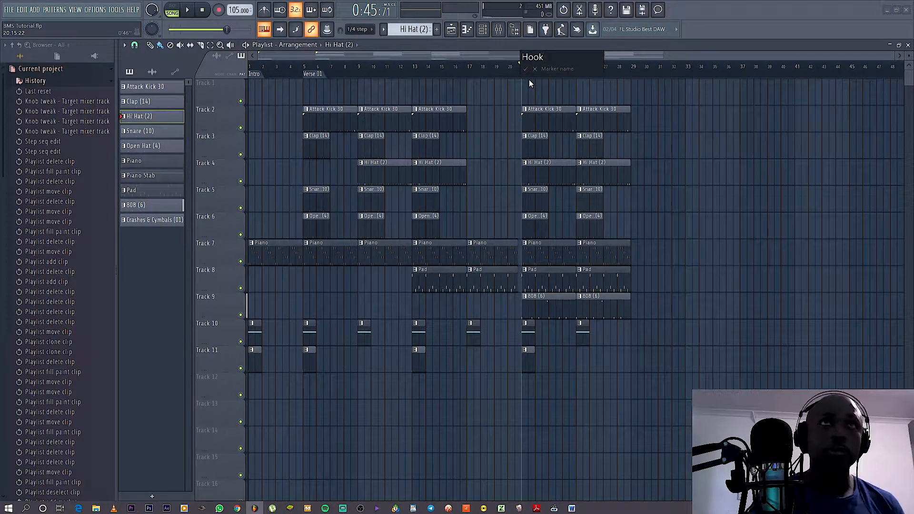
key(Return)
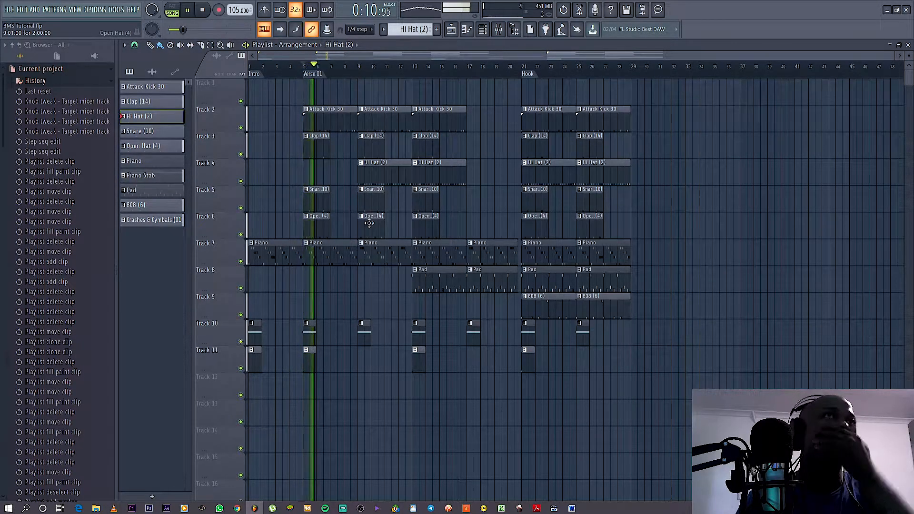
Audition Verse 01 by looping the range from bar 5 to bar 9, clear the clip selection, and stop playback
key(space)
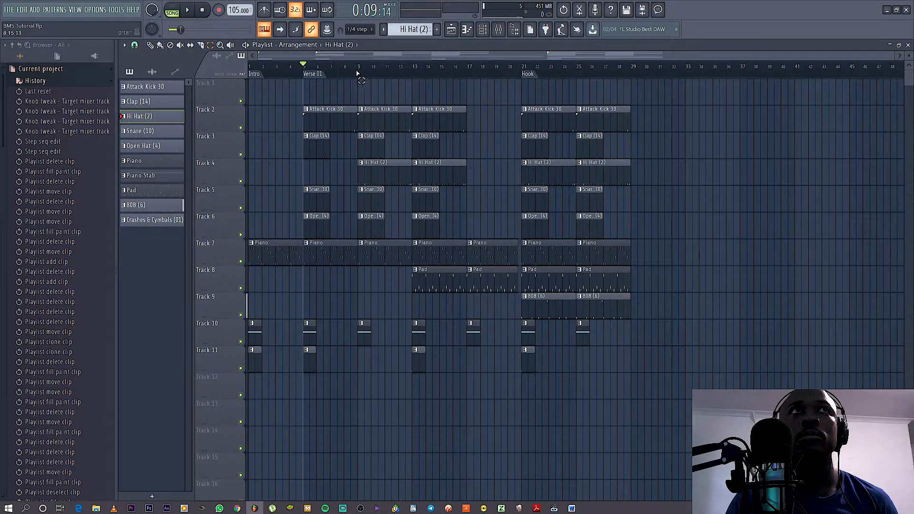
drag(358, 74, 302, 73)
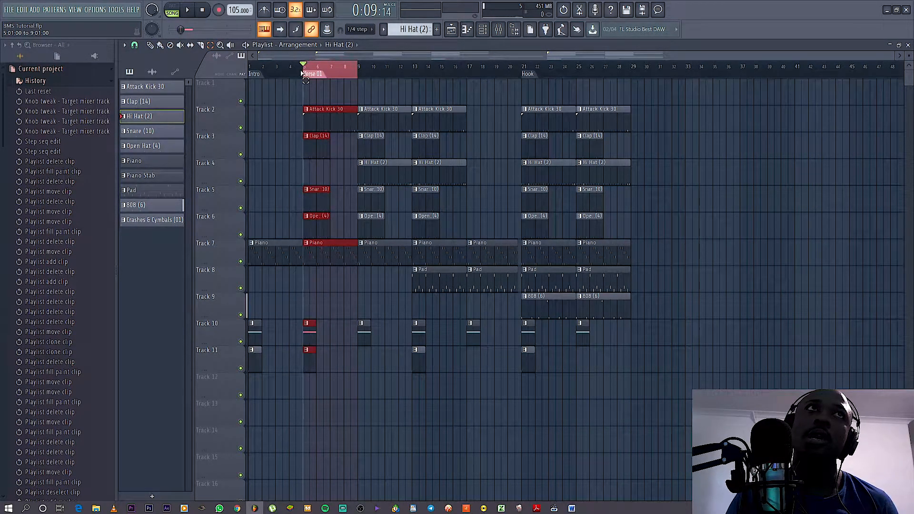
key(space)
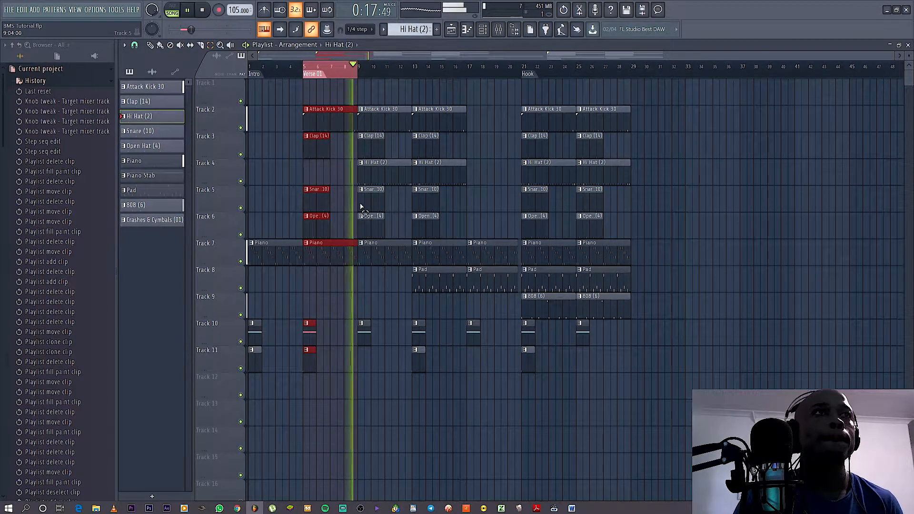
click(160, 46)
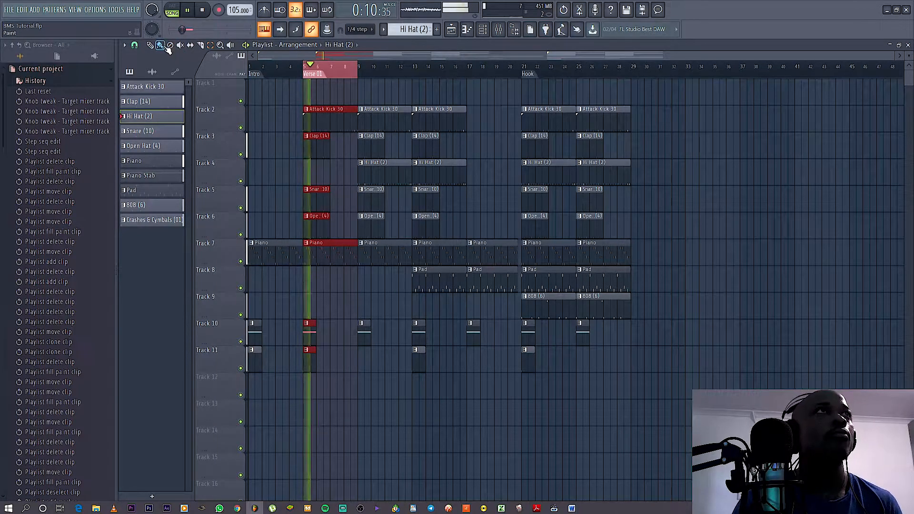
click(343, 204)
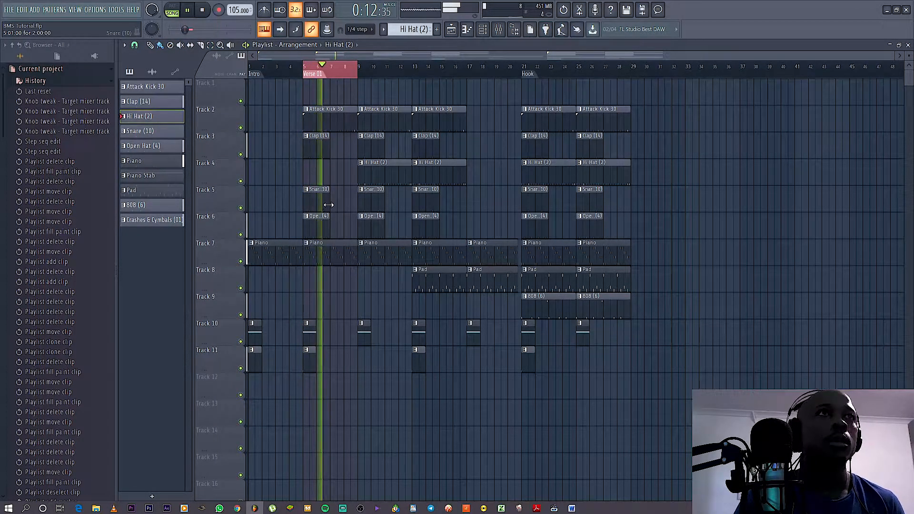
mouse_move(330, 207)
mouse_down()
mouse_move(353, 207)
mouse_move(331, 207)
mouse_up()
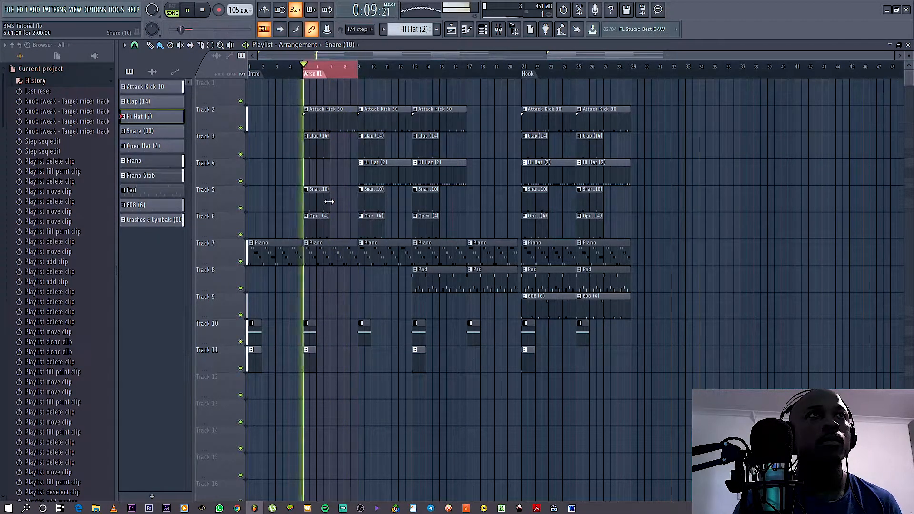
key(space)
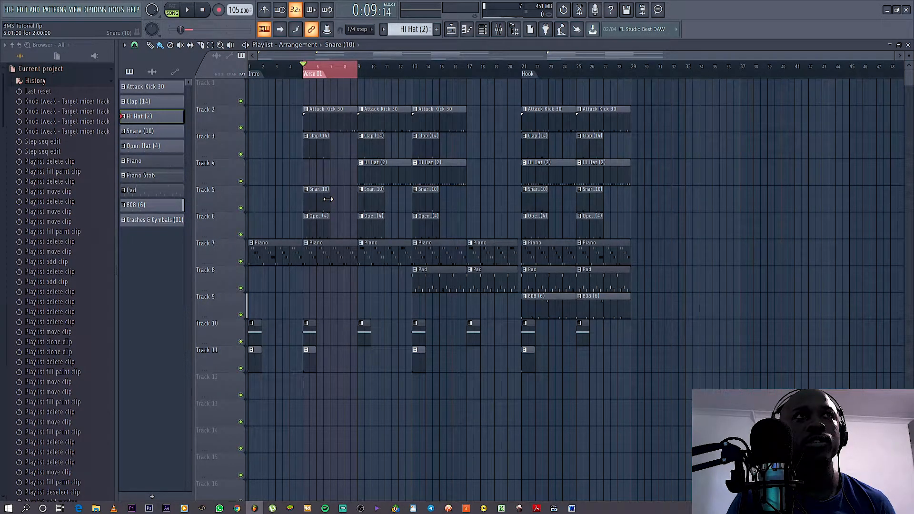
Extend the Snare (10) clips at bars 5 and 9 and the Open Hat (4) clip at bar 5 to four bars each while auditioning the loop
drag(298, 203, 314, 216)
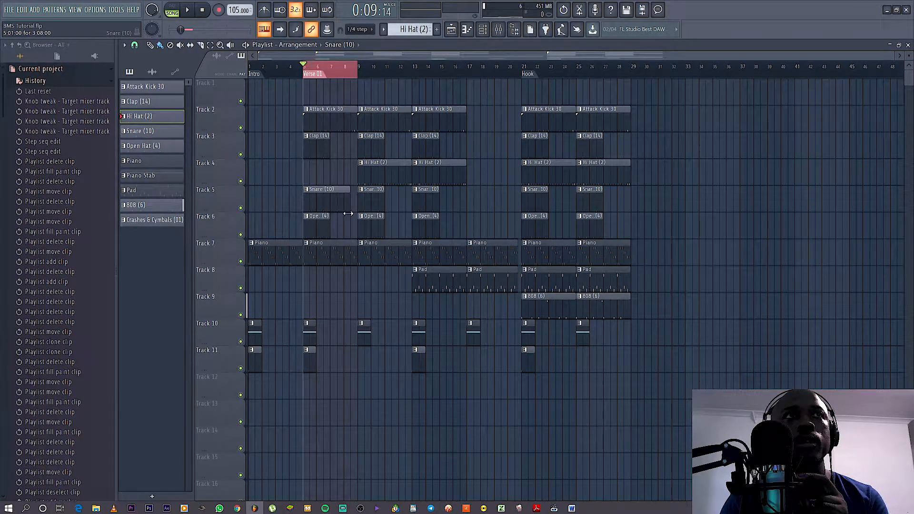
key(space)
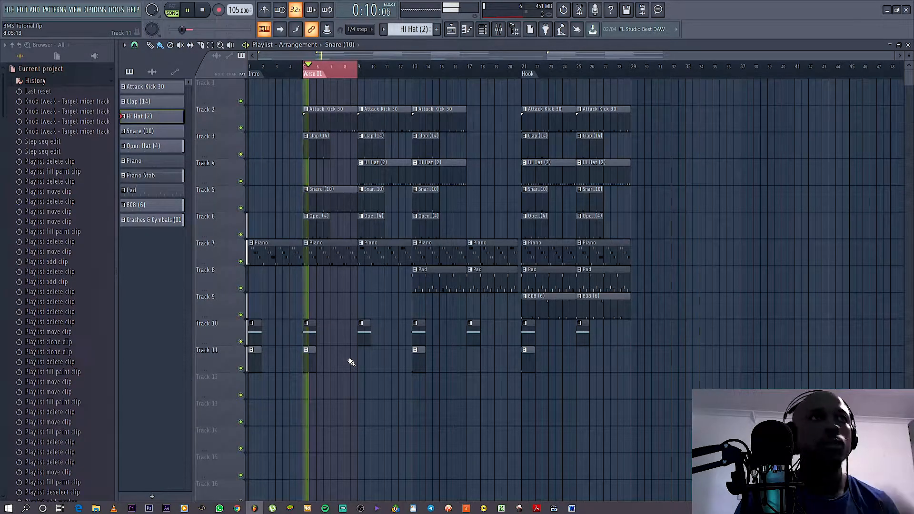
drag(326, 230, 358, 230)
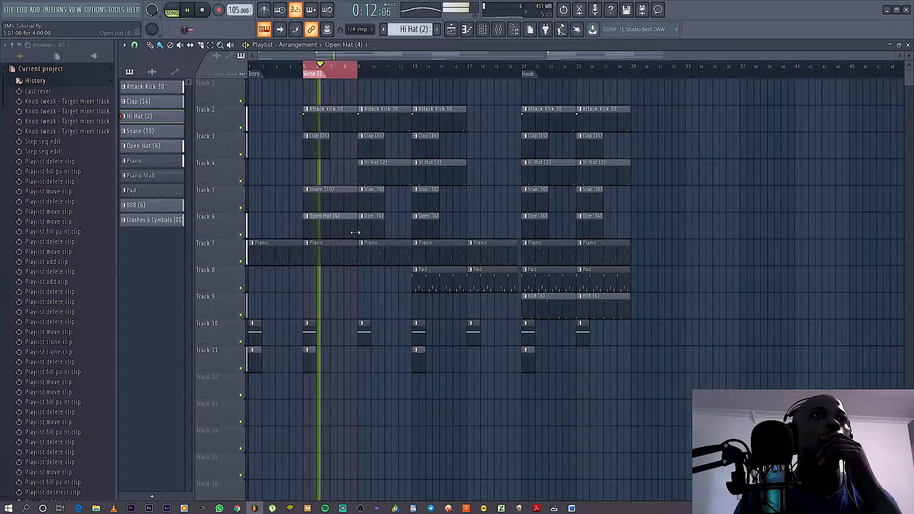
drag(381, 192, 410, 209)
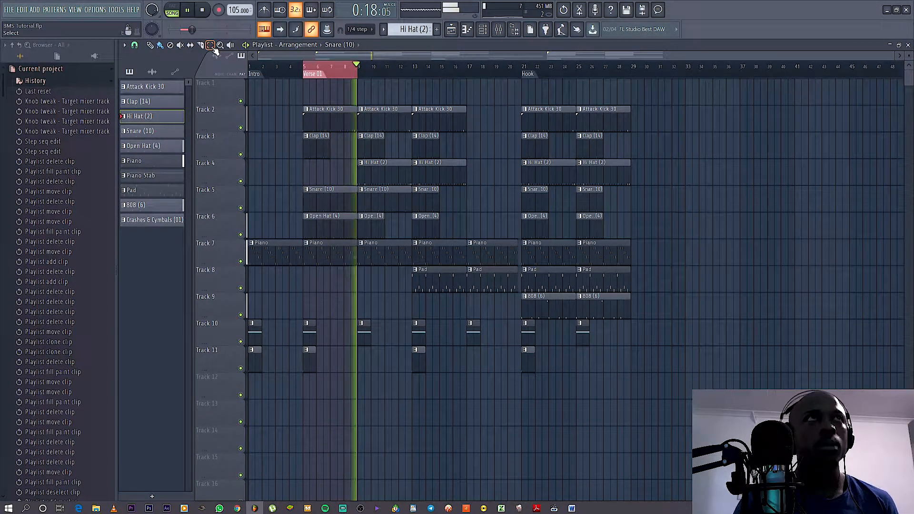
key(space)
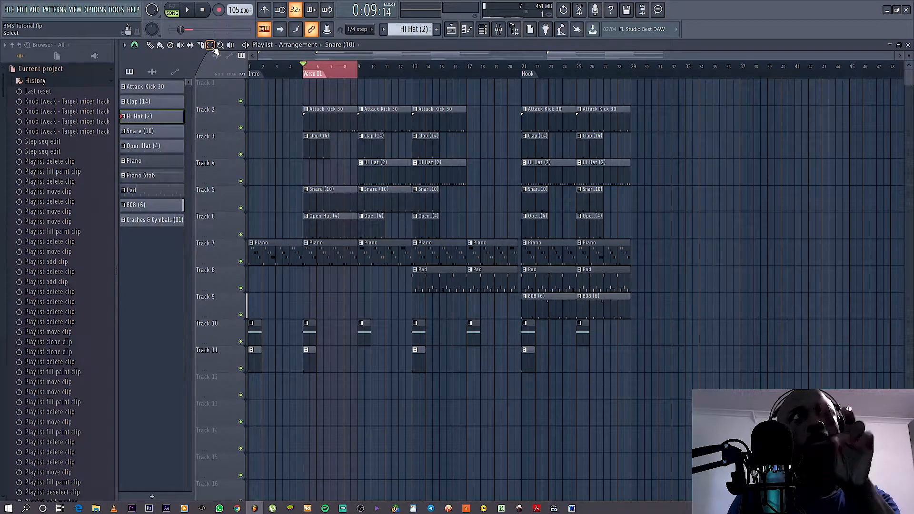
Replace the verse loop range with the Hook section from bar 21 to bar 29 and audition it briefly
click(323, 70)
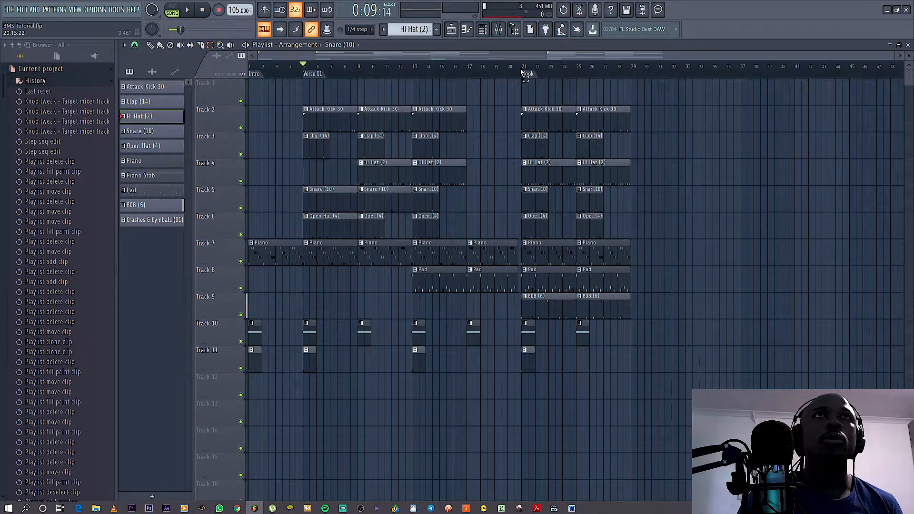
drag(524, 69, 633, 100)
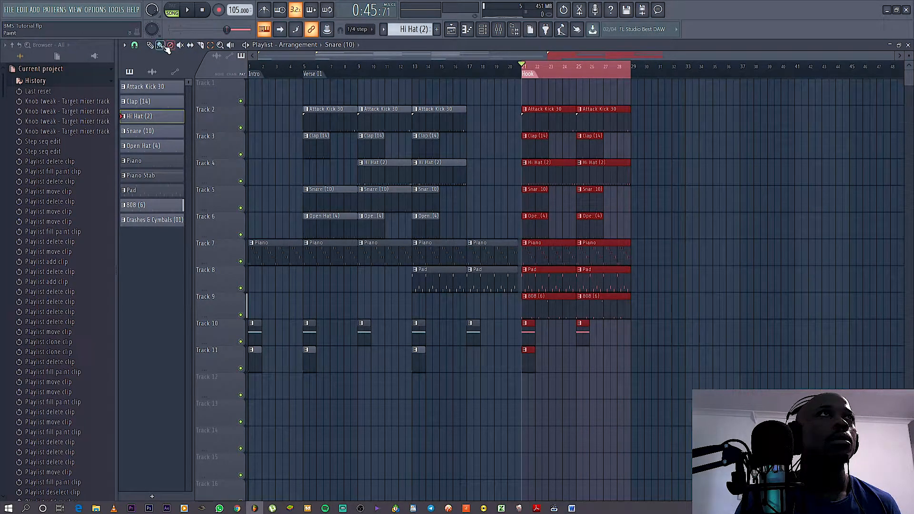
key(space)
key(space)
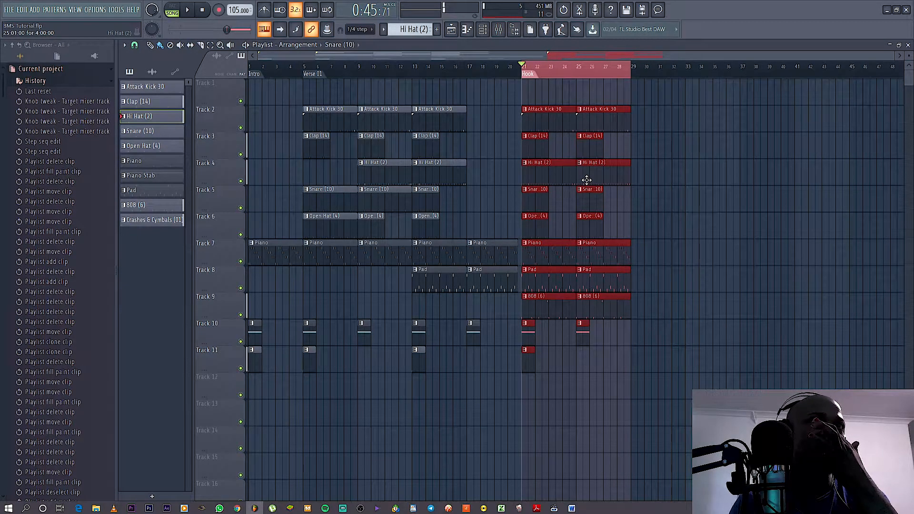
Extend the Clap (14), Snare (10) and Open Hat (4) clips of the Hook to four bars each
click(742, 233)
click(638, 219)
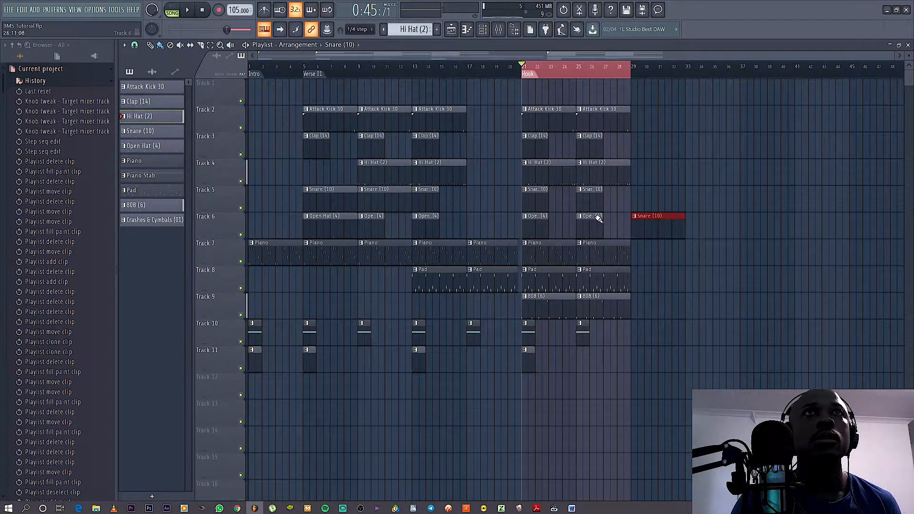
right_click(661, 218)
drag(655, 218, 542, 187)
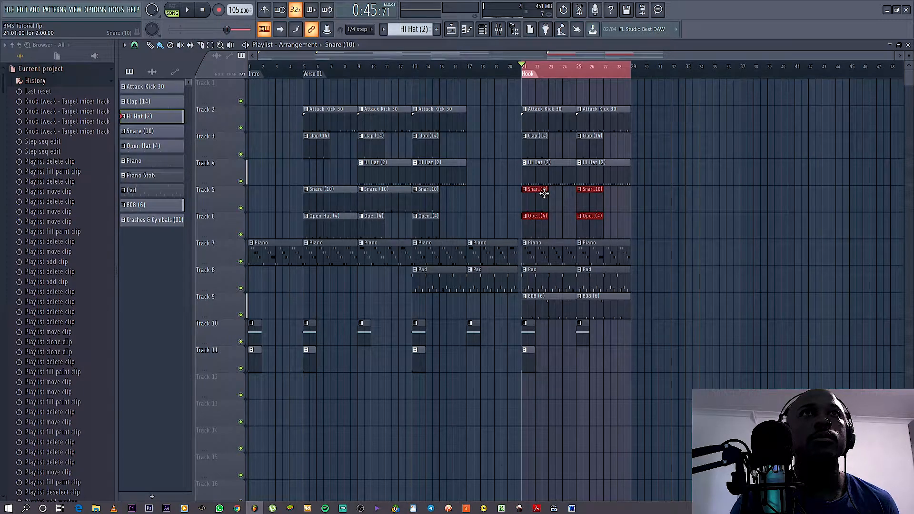
drag(637, 159, 577, 146)
click(665, 175)
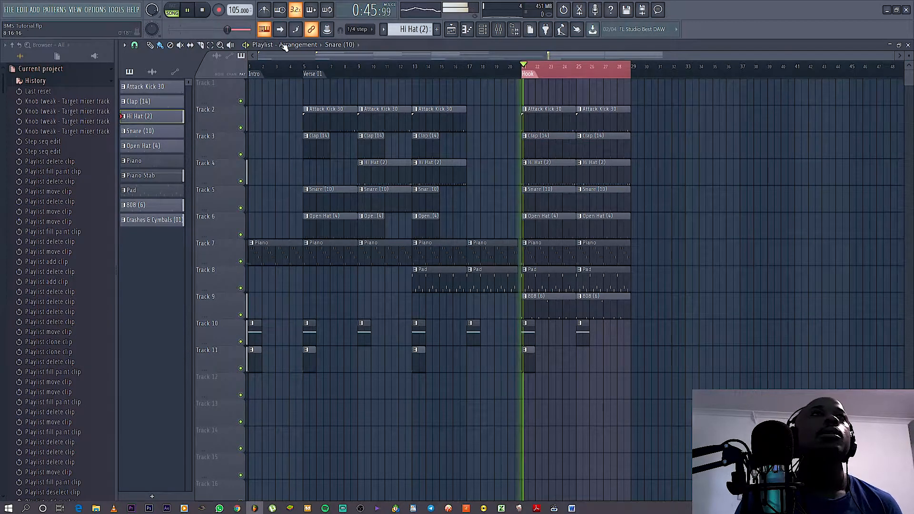
Shorten the Hook loop range to bars 21 to 25 and audition it, checking the levels in the mixer
drag(629, 72, 575, 72)
click(690, 176)
key(space)
click(498, 29)
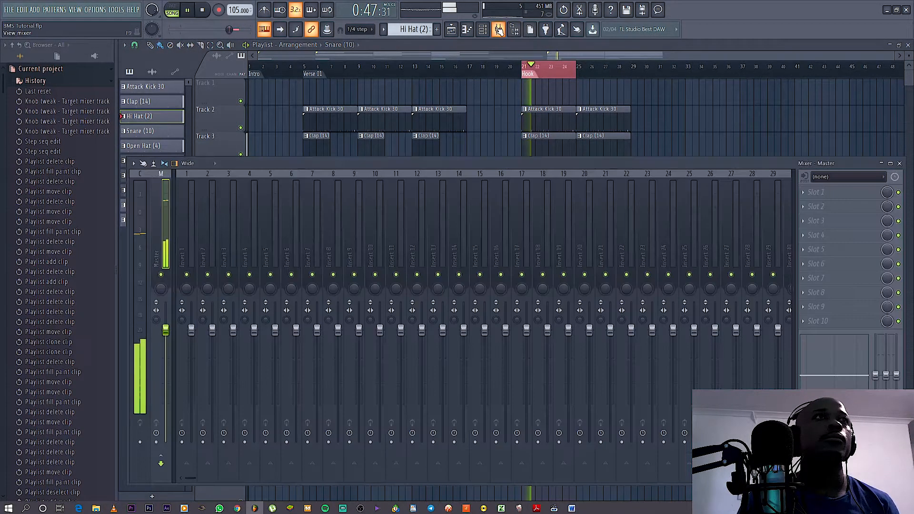
click(498, 30)
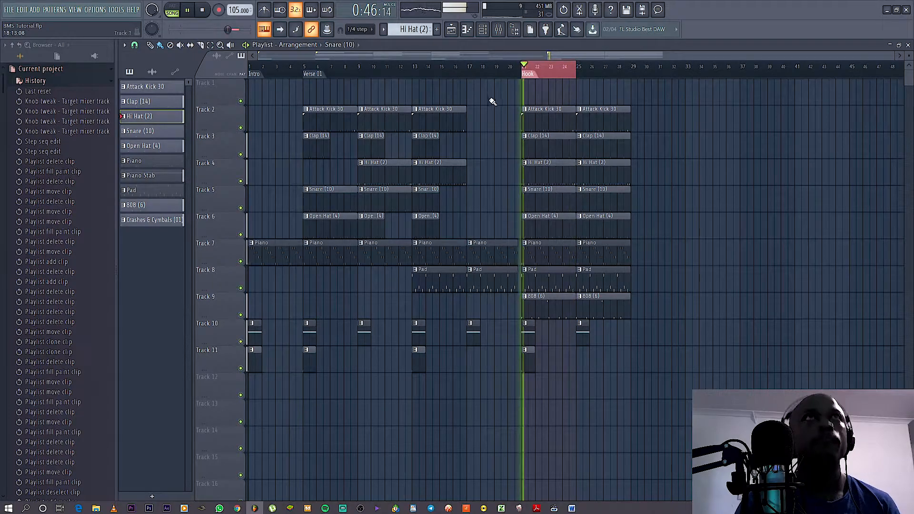
key(space)
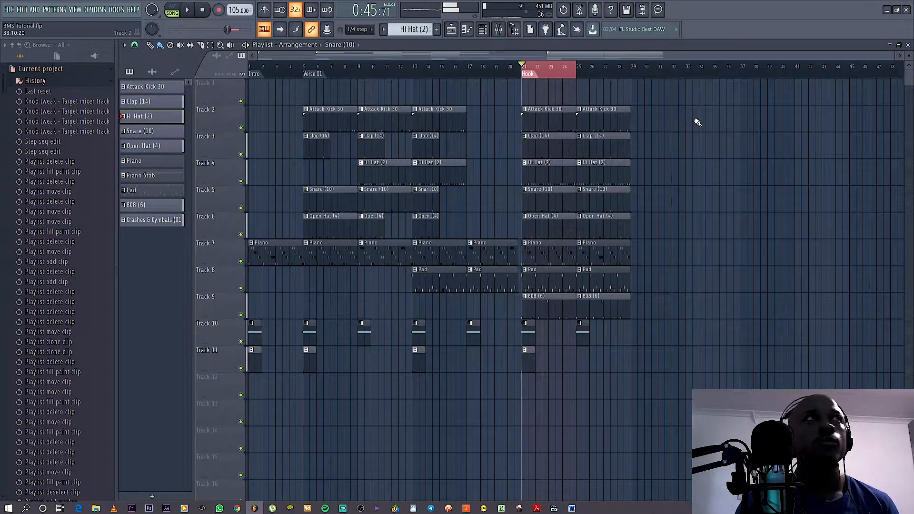
Select all channels from Attack Kick 30 to FX (08) in the channel rack and show the mixer
click(483, 30)
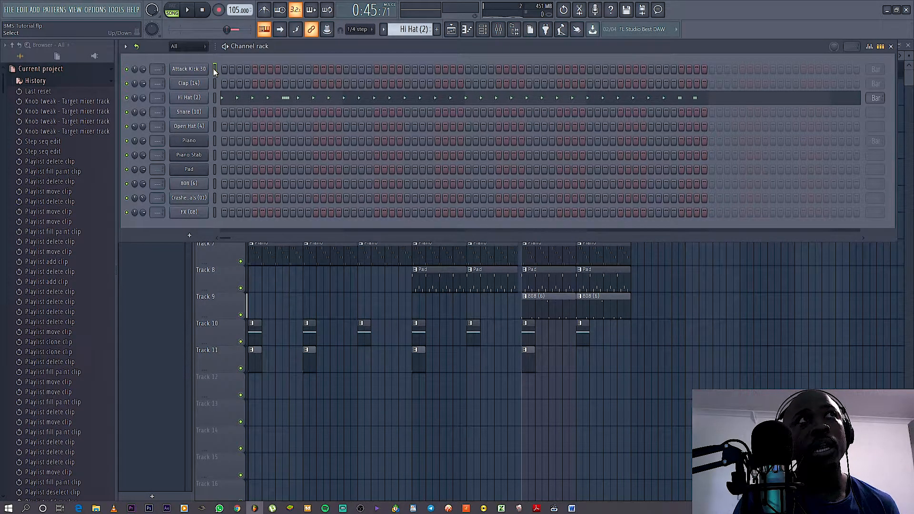
drag(216, 135, 213, 206)
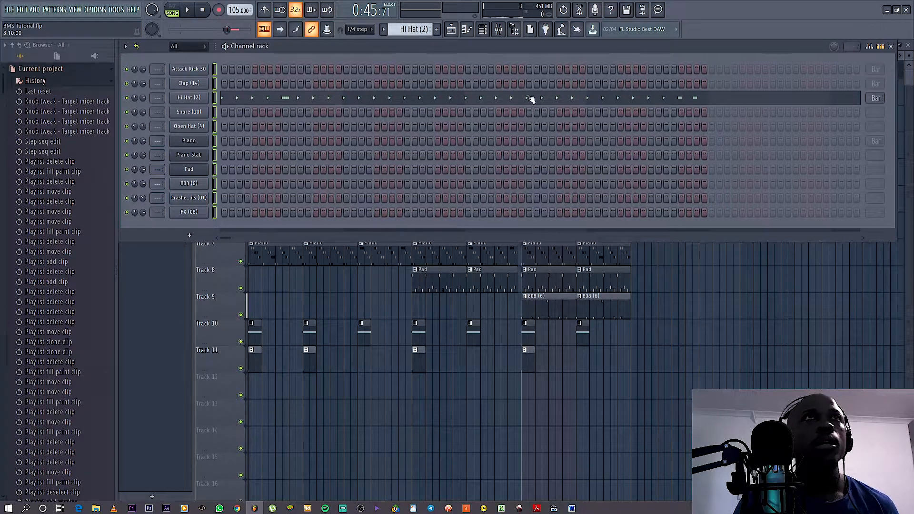
click(504, 36)
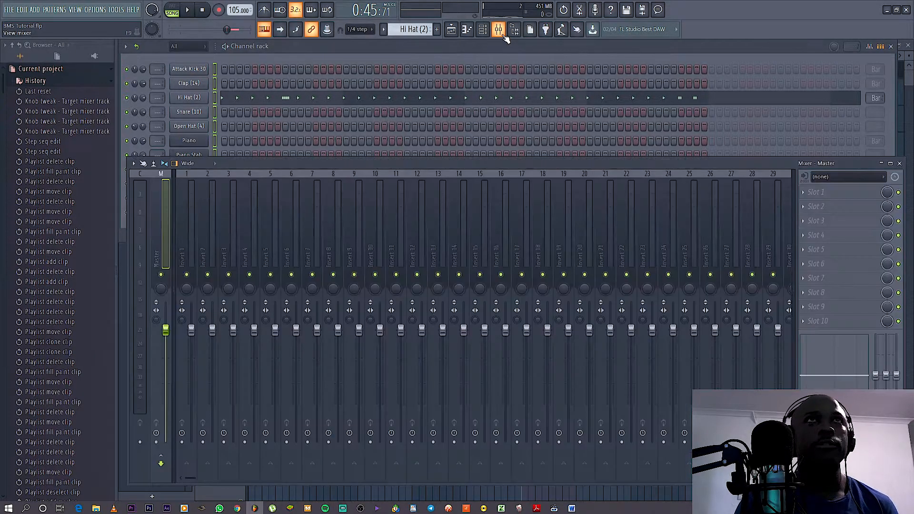
Route the selected channels to consecutive mixer tracks starting from Insert 1 and play the loop to check the routing
click(187, 247)
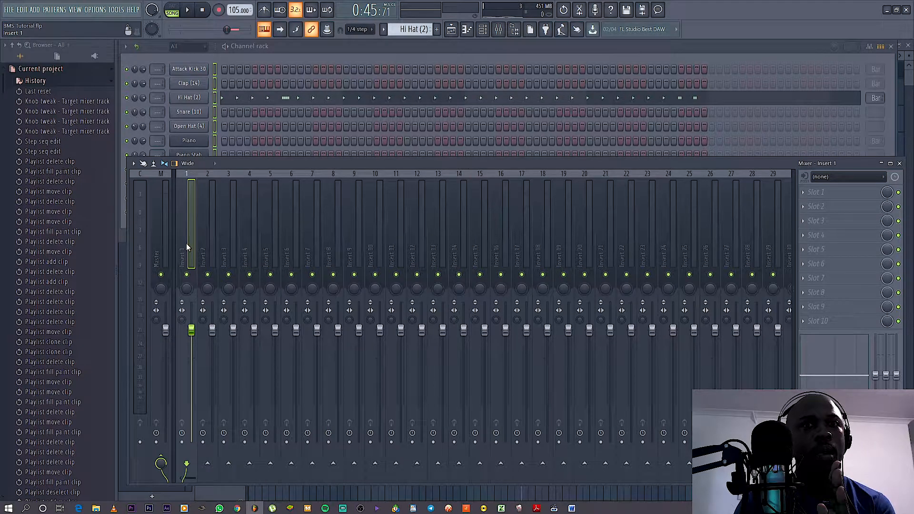
click(375, 245)
click(519, 252)
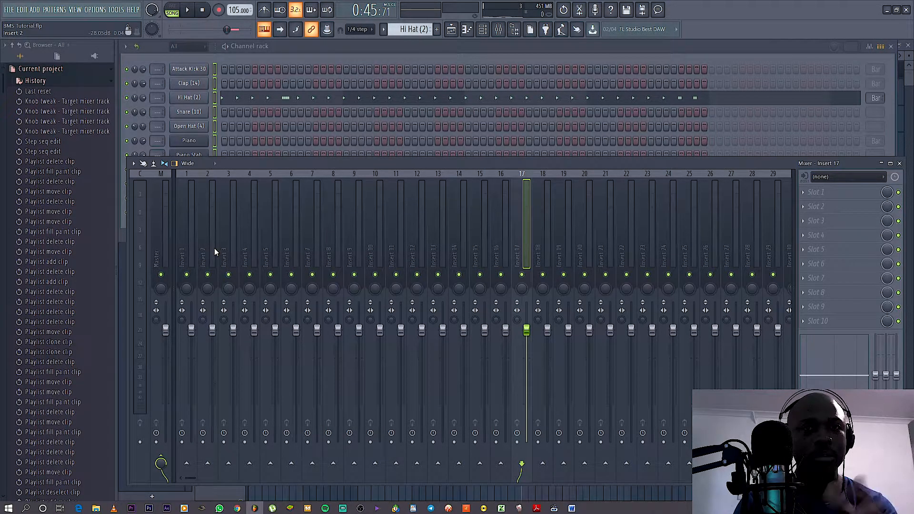
click(186, 262)
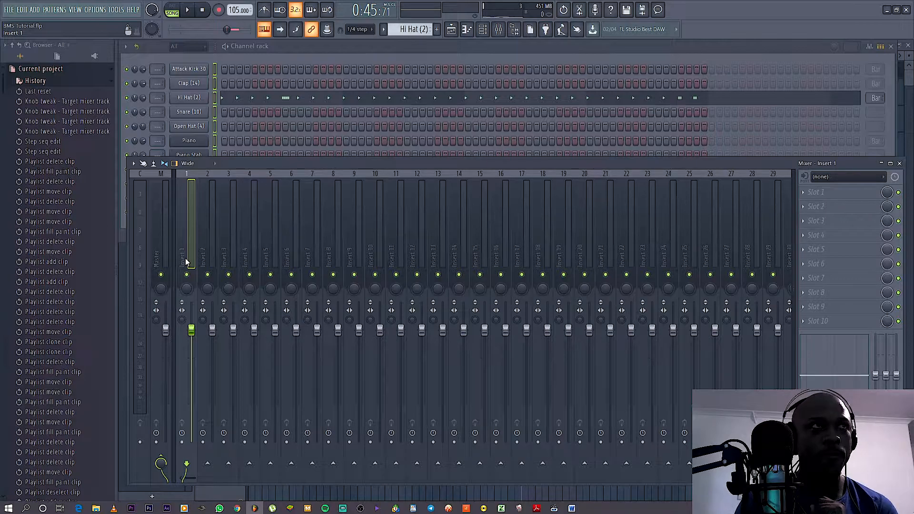
right_click(186, 262)
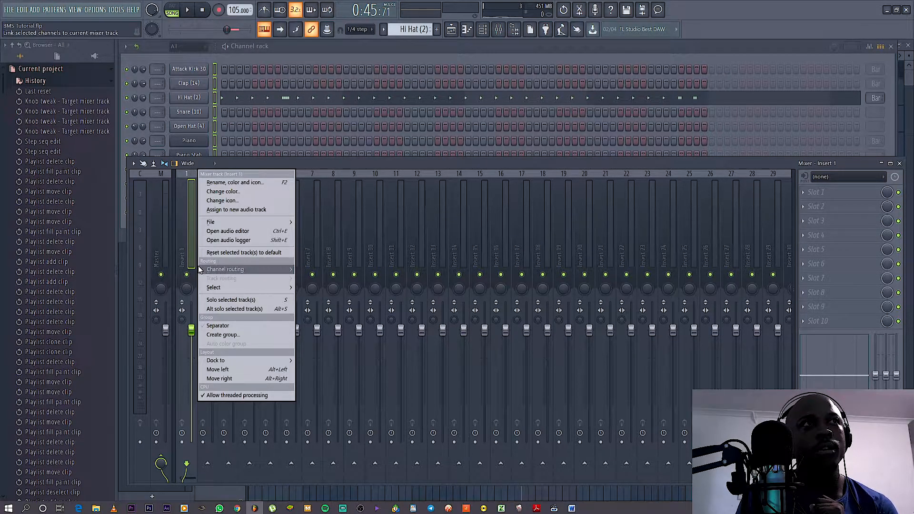
mouse_move(224, 270)
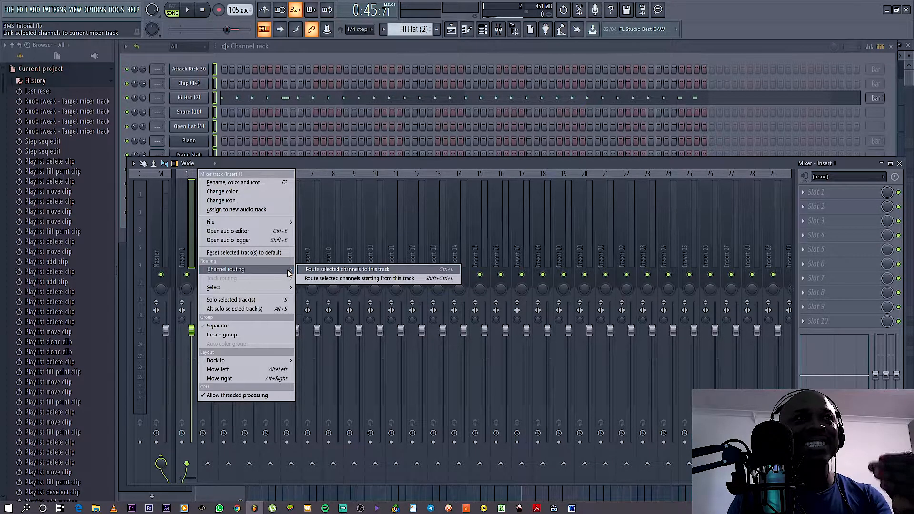
click(327, 279)
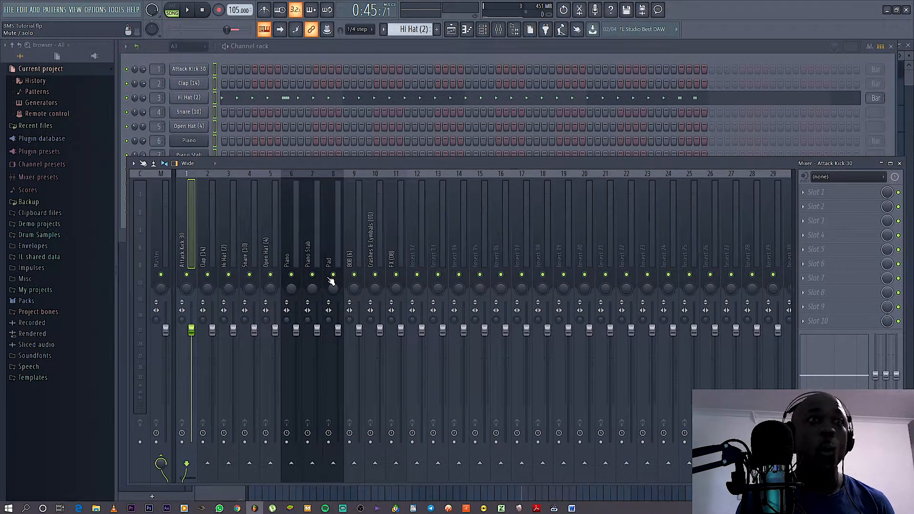
key(space)
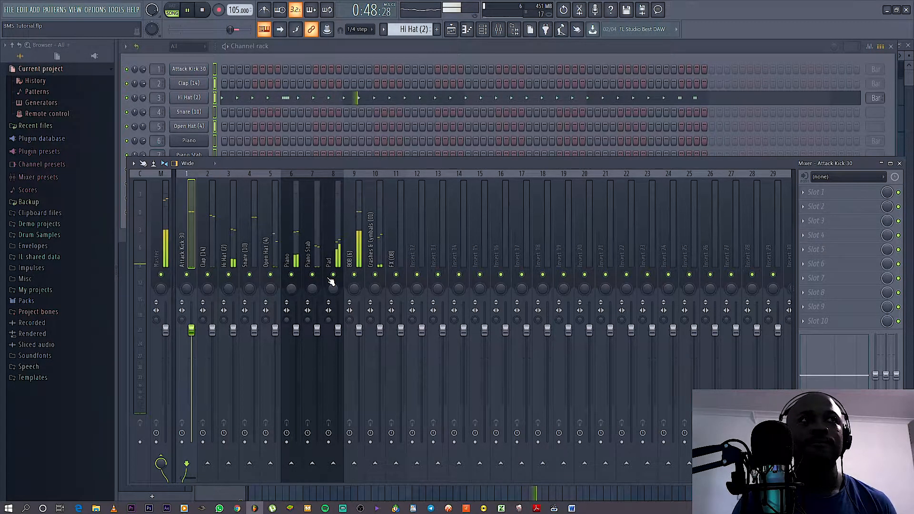
key(space)
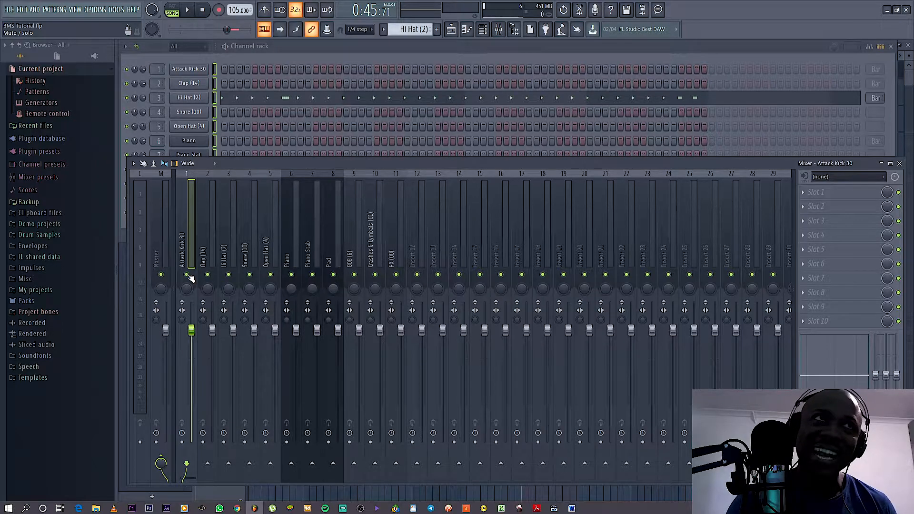
Solo and unsolo the Attack Kick 30 mixer track twice to try out soloing
right_click(187, 275)
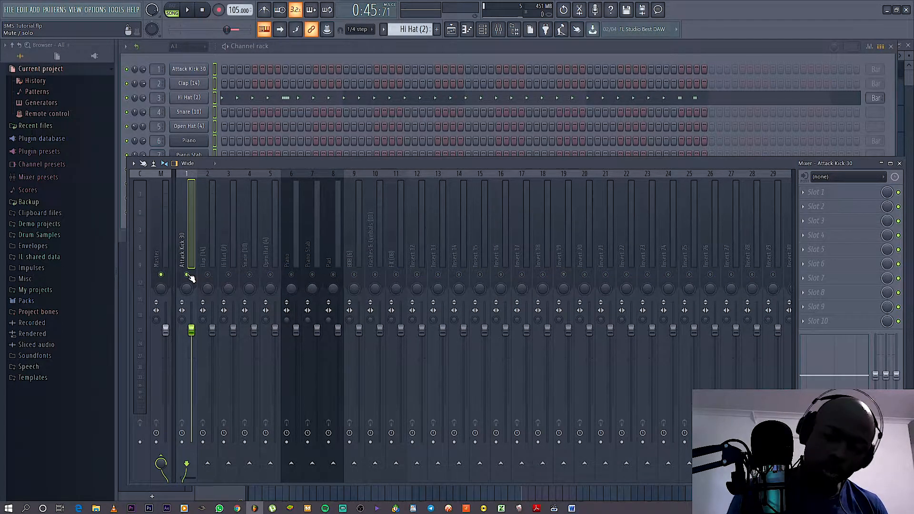
right_click(187, 275)
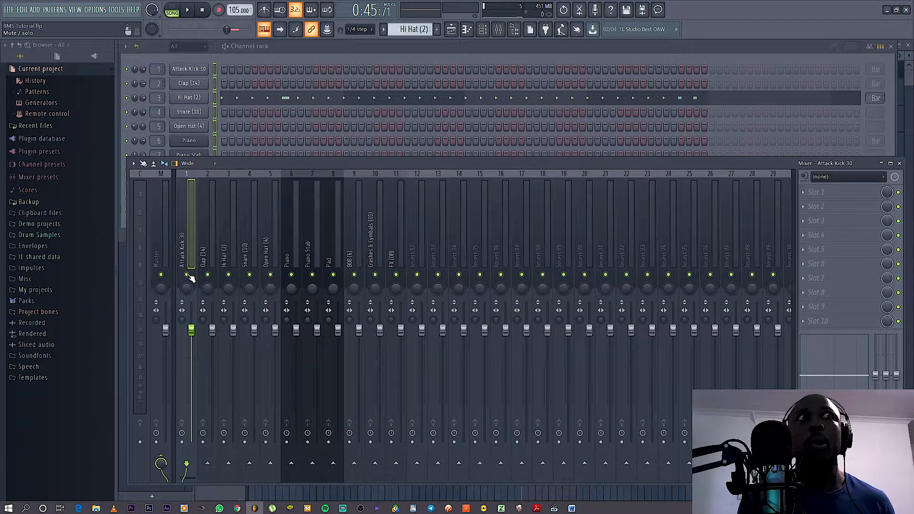
right_click(188, 275)
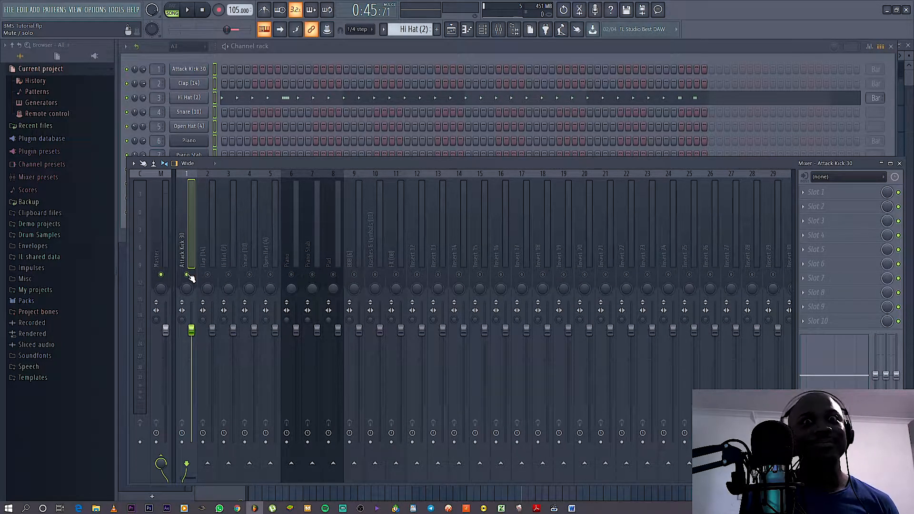
right_click(188, 275)
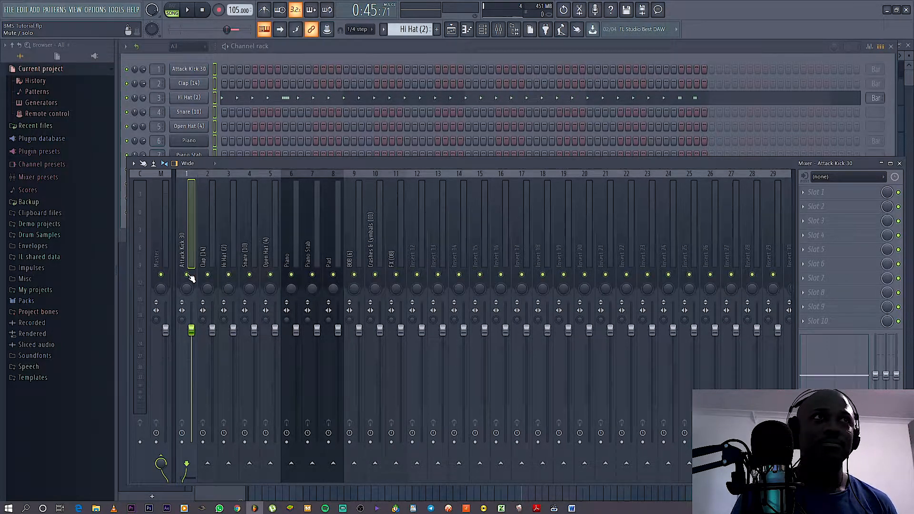
Listen to the Hi Hat (2) mixer track in solo, and restore all tracks after stopping playback
right_click(229, 275)
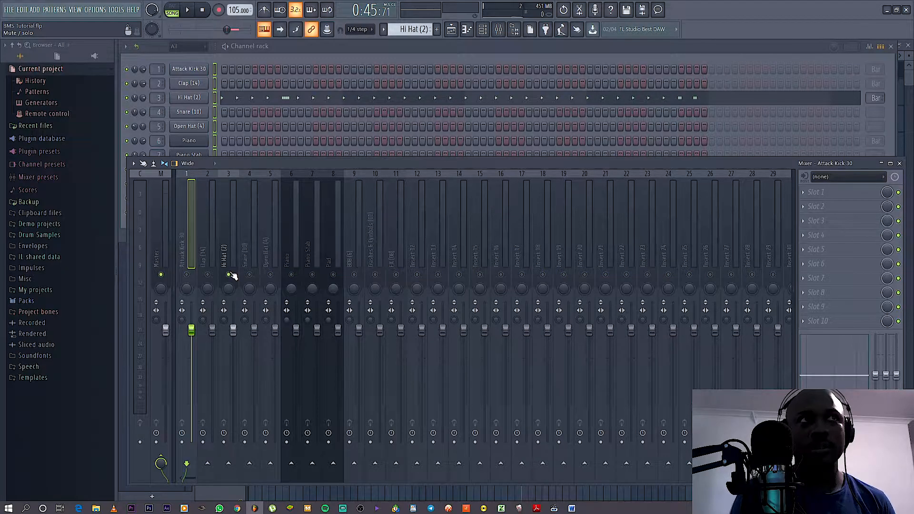
key(space)
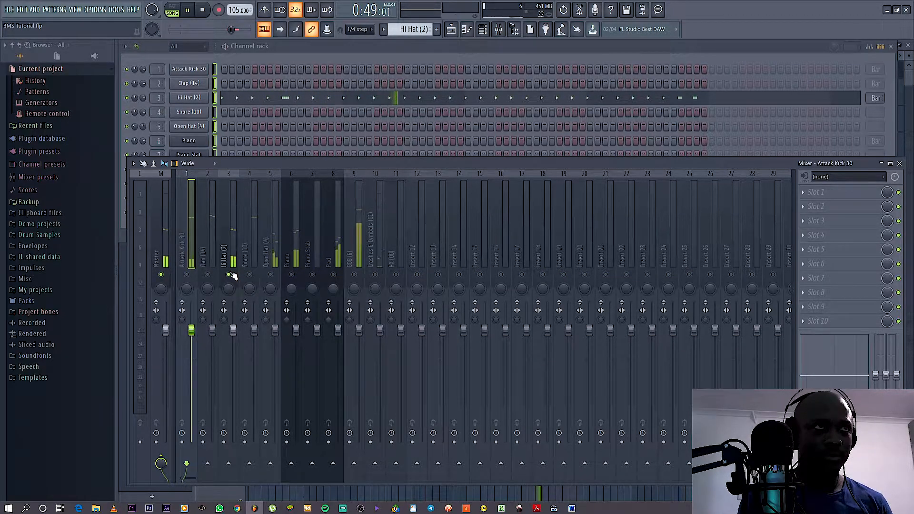
key(space)
right_click(230, 275)
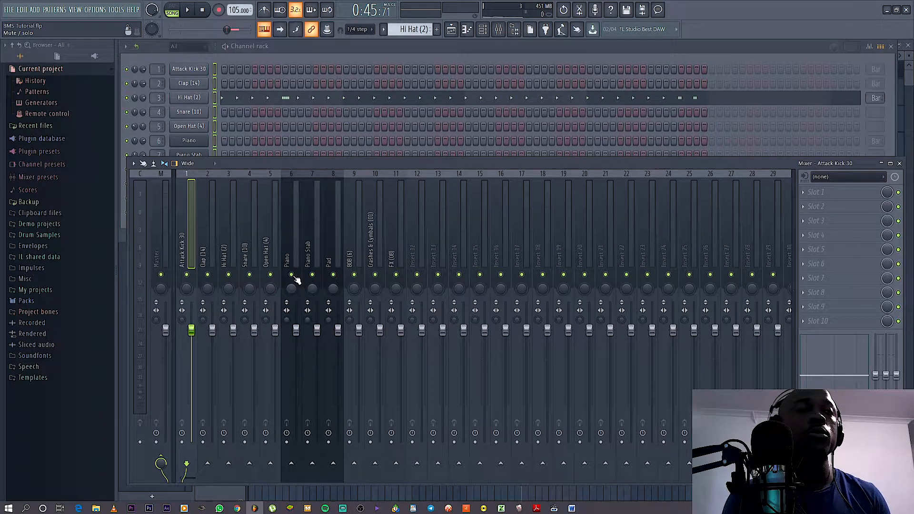
Mute the mixer tracks from Piano through FX (08) and play the loop with only the drums
click(312, 274)
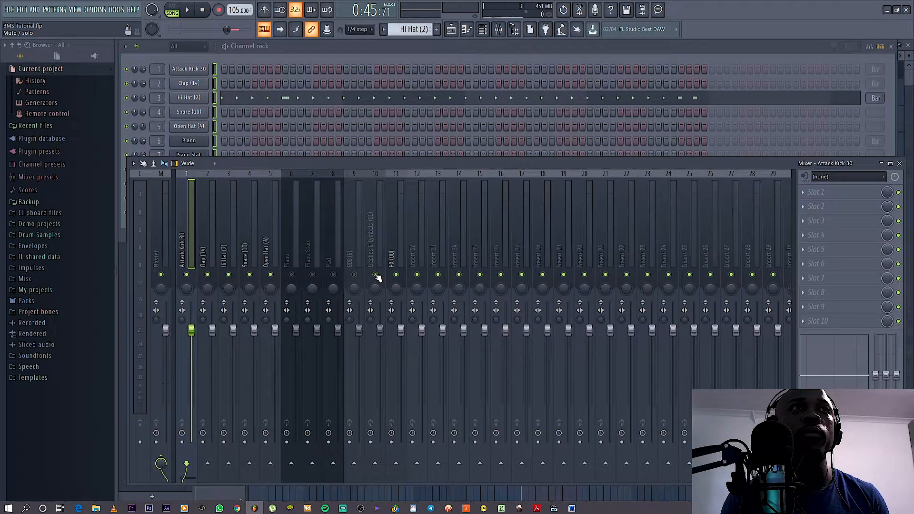
click(396, 274)
click(372, 259)
click(354, 257)
click(291, 266)
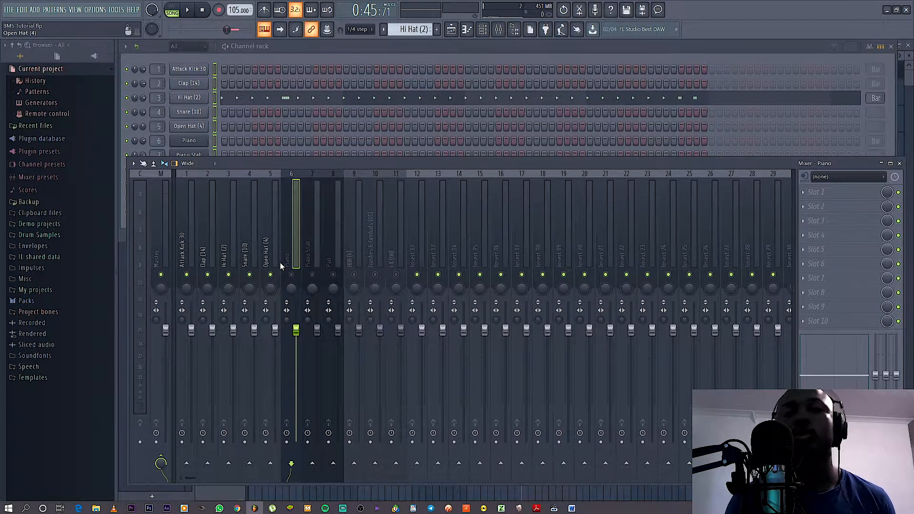
key(space)
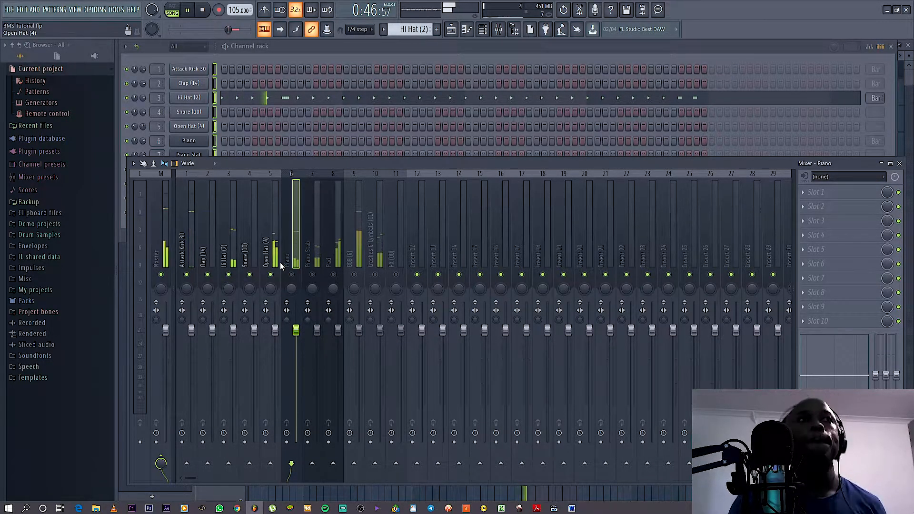
Stop playback, move the 808 (6) mixer track to position 2 beside Attack Kick 30, and unmute it
click(355, 244)
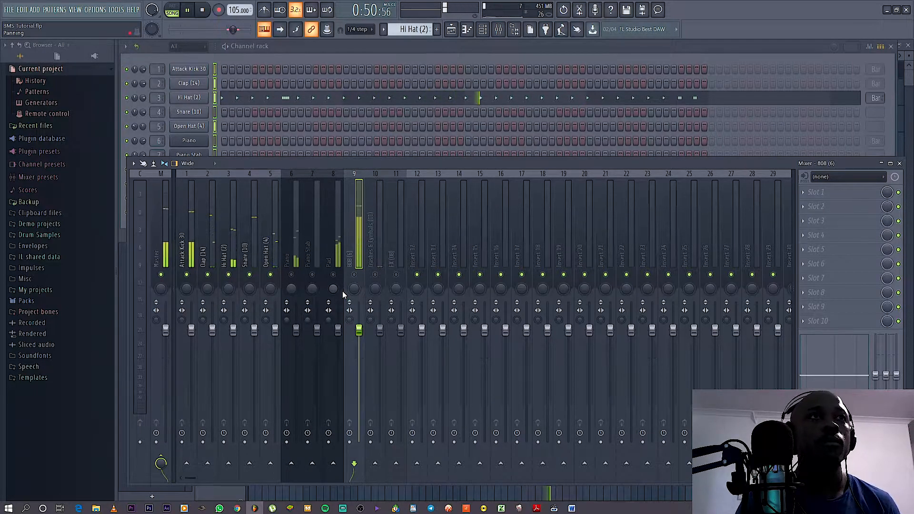
key(space)
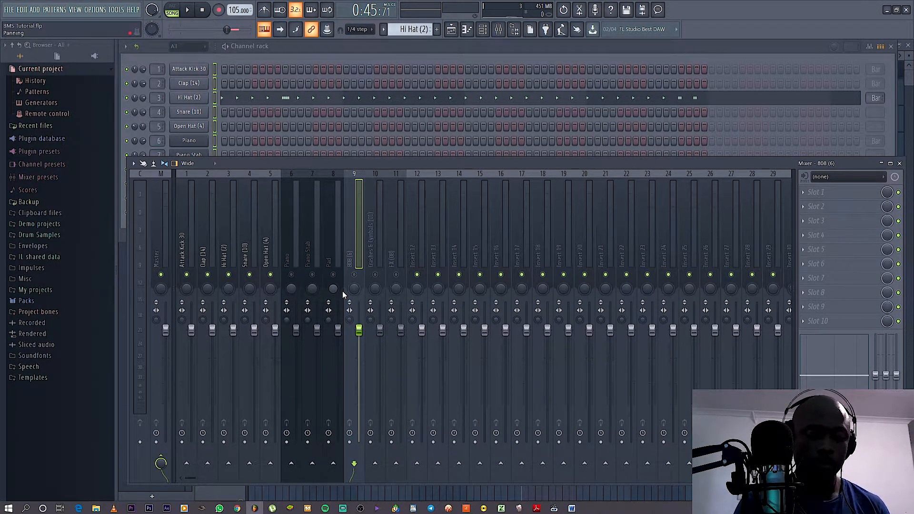
key(alt+Left)
key(alt+Left)
key(alt+Left)
key(alt+Left)
key(alt+Left)
key(alt+Left)
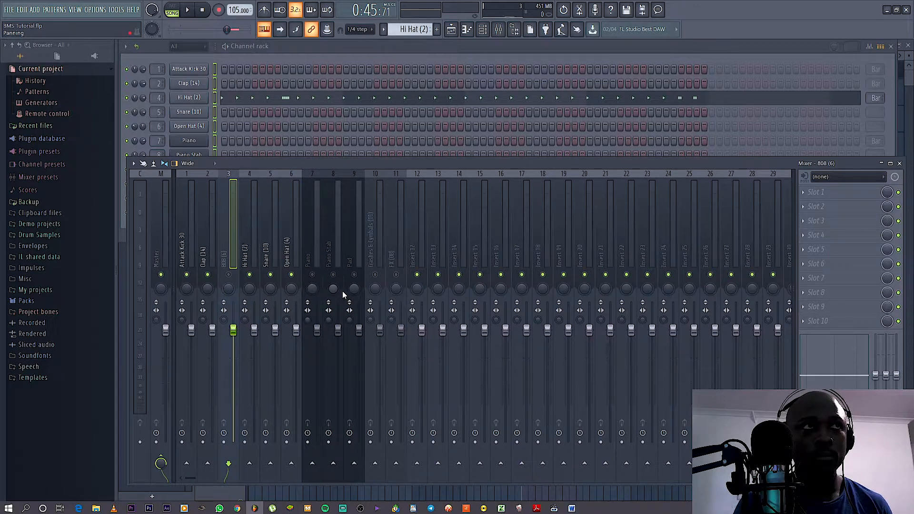
key(alt+Left)
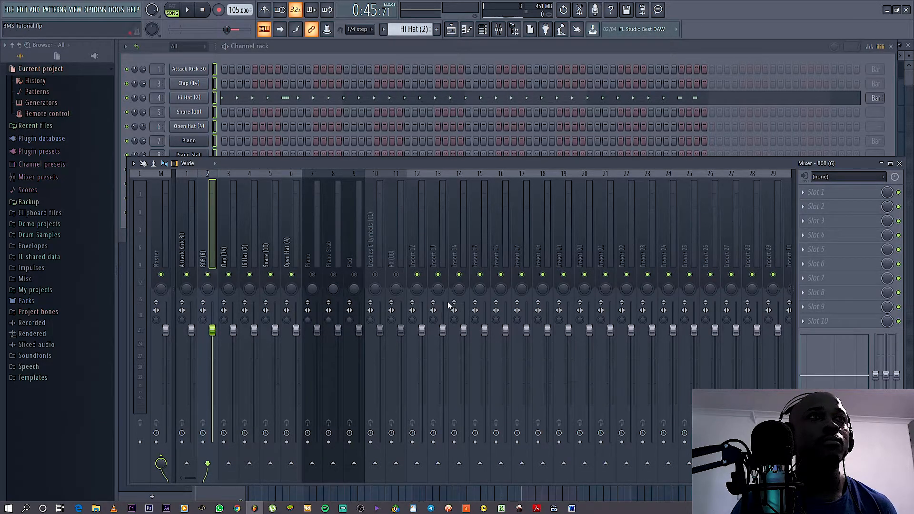
Move the Crashes & Cymbals (01) mixer track to position 7, directly after Open Hat (4)
click(380, 264)
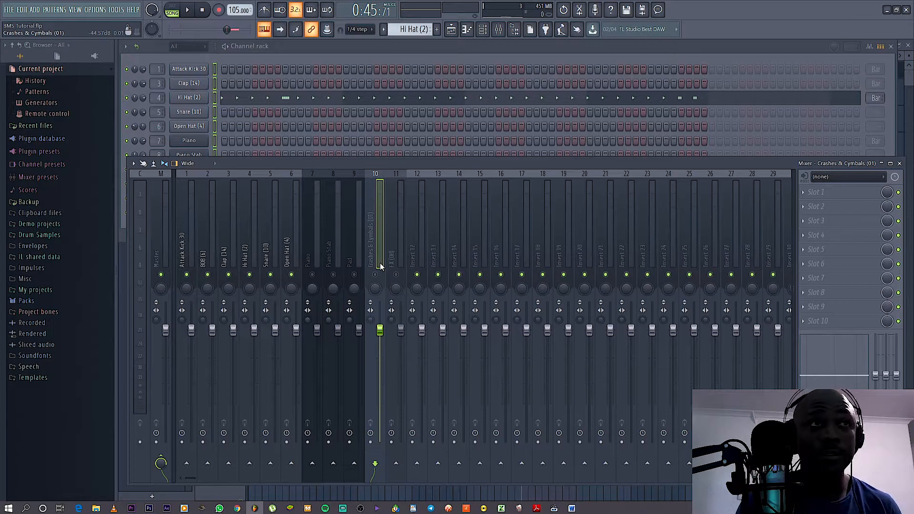
key(alt+Left)
key(alt+Left)
key(alt+Left)
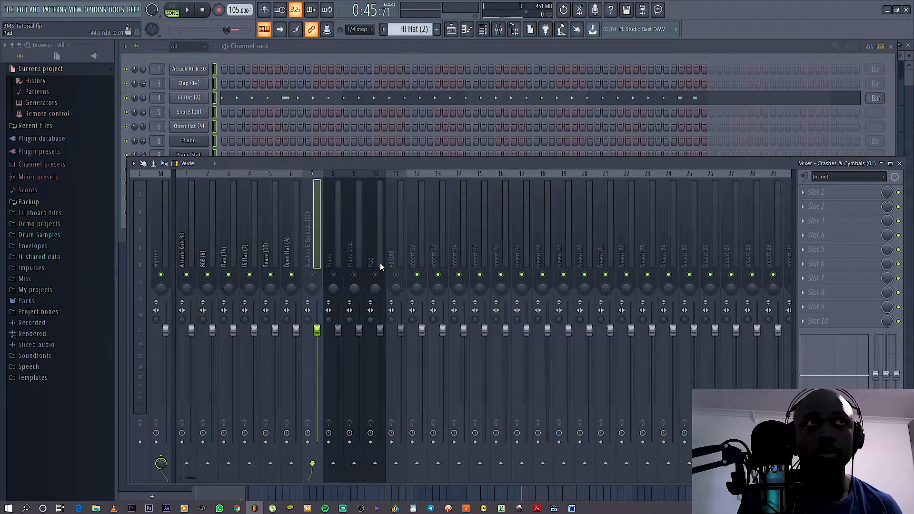
click(397, 249)
click(306, 257)
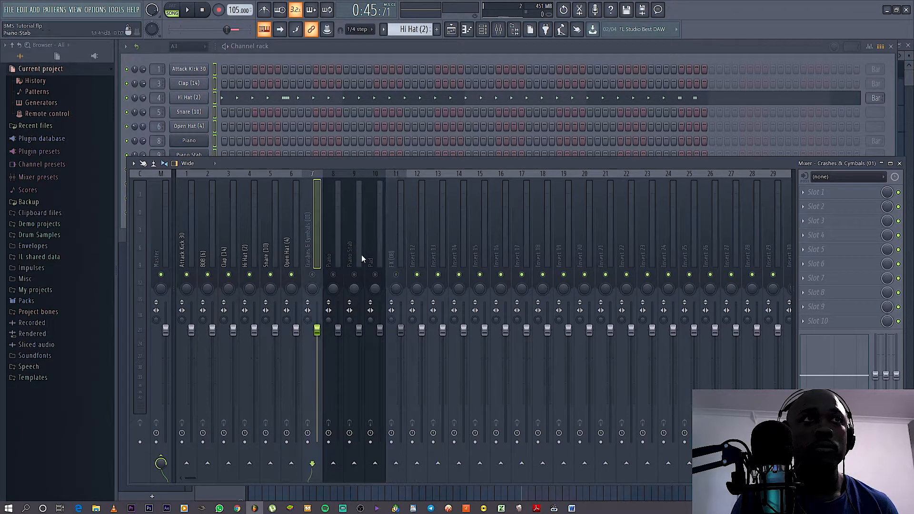
click(411, 248)
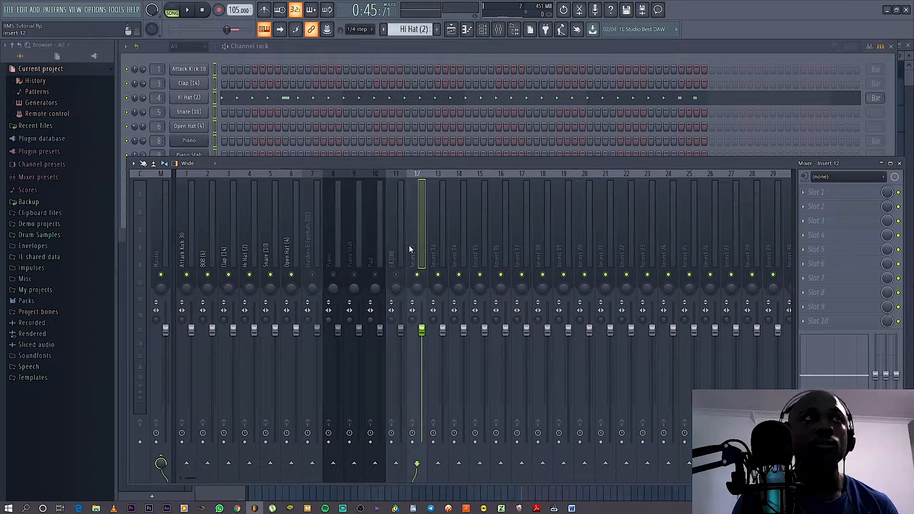
Play the loop and mute and unmute the 808 (6) track to compare the drums with and without it
click(191, 257)
key(space)
click(207, 275)
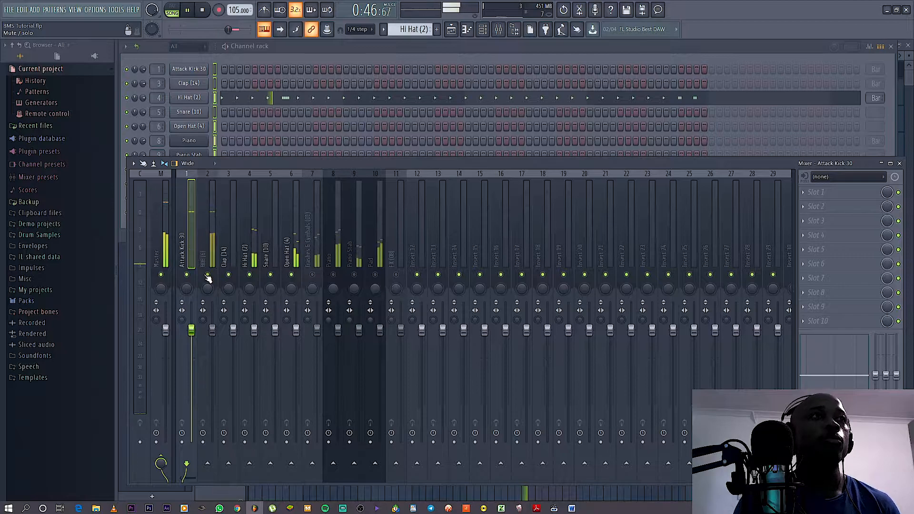
click(207, 275)
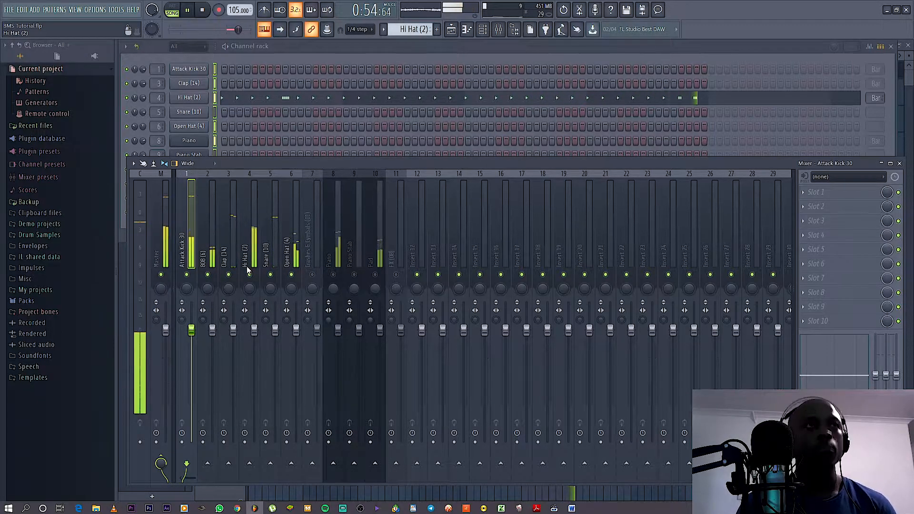
key(space)
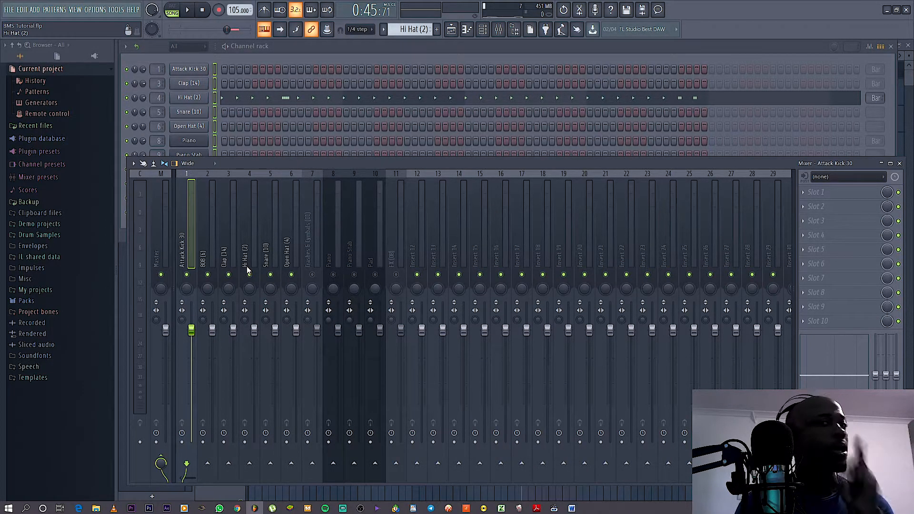
Try a lower volume on the Hi Hat (2) track during playback, and settle just below its original level
key(space)
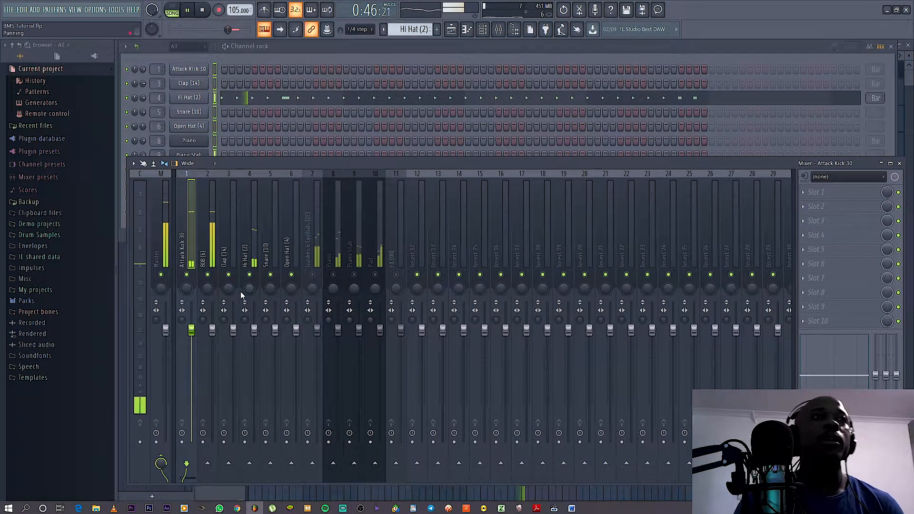
click(254, 330)
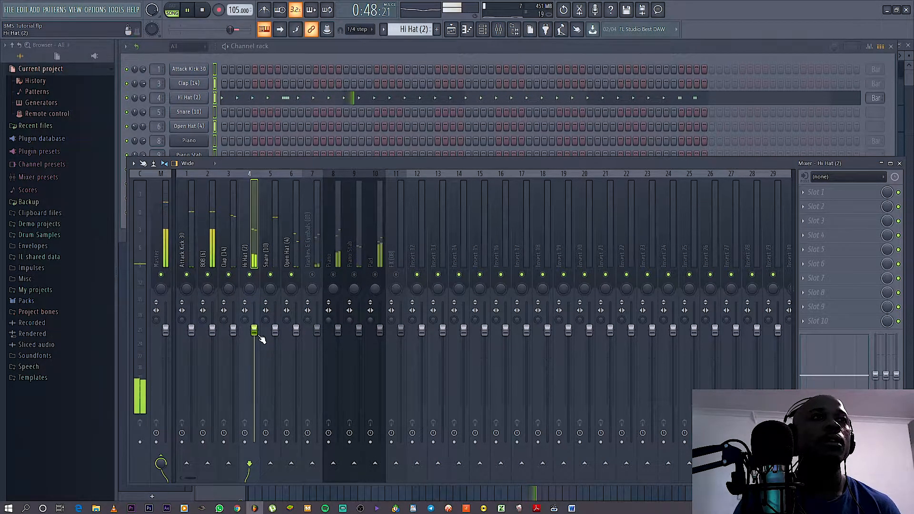
drag(254, 332, 254, 337)
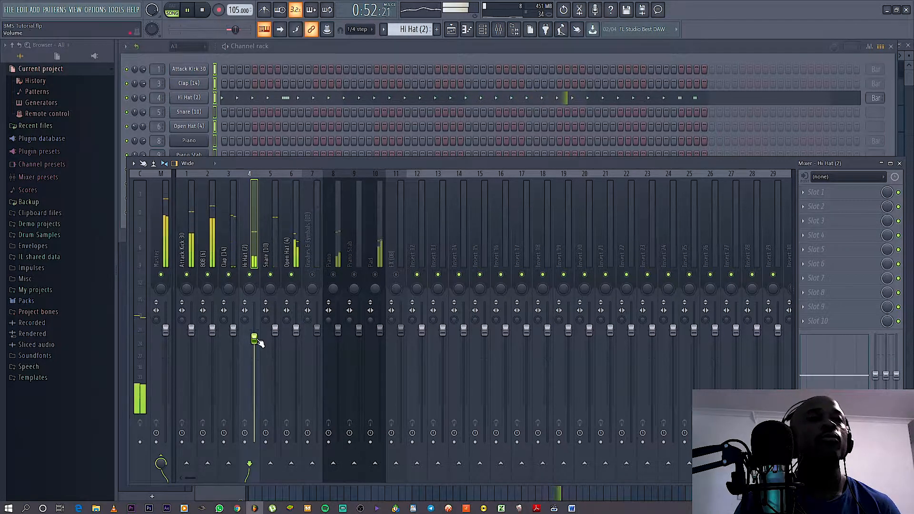
drag(254, 337, 254, 330)
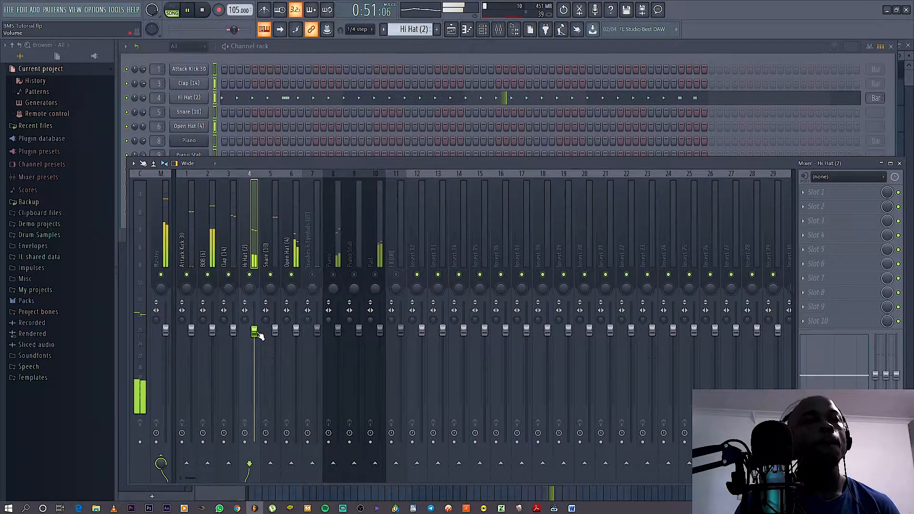
Lower the 808 (6) mixer track's volume to 89% (-2.5 dB) while the loop plays
click(233, 329)
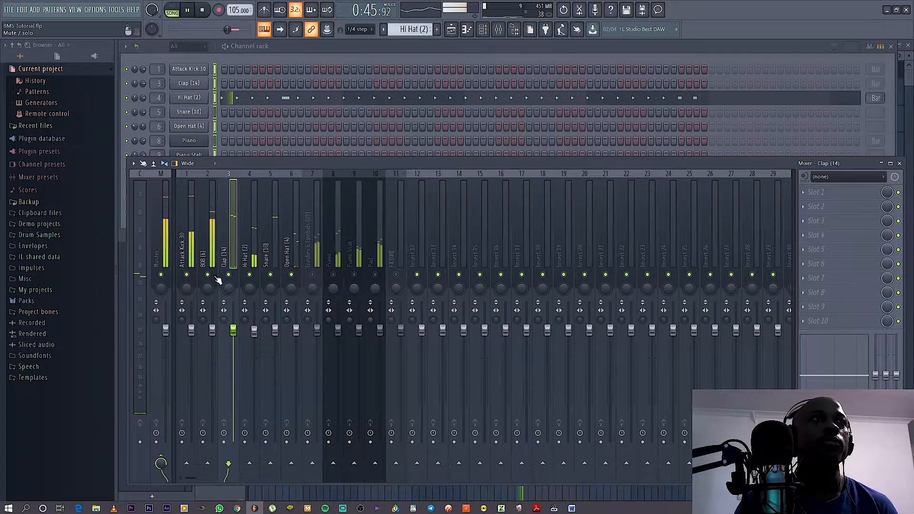
click(214, 310)
drag(213, 330, 212, 341)
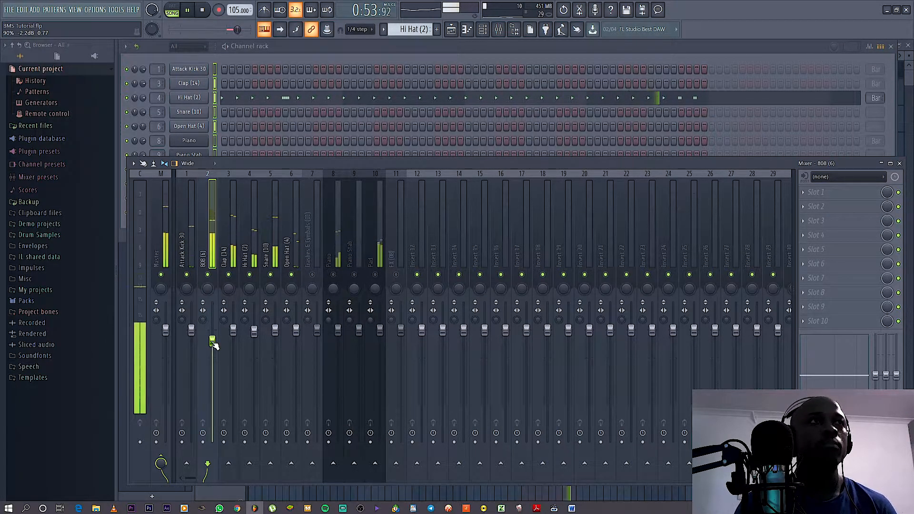
drag(212, 343, 213, 346)
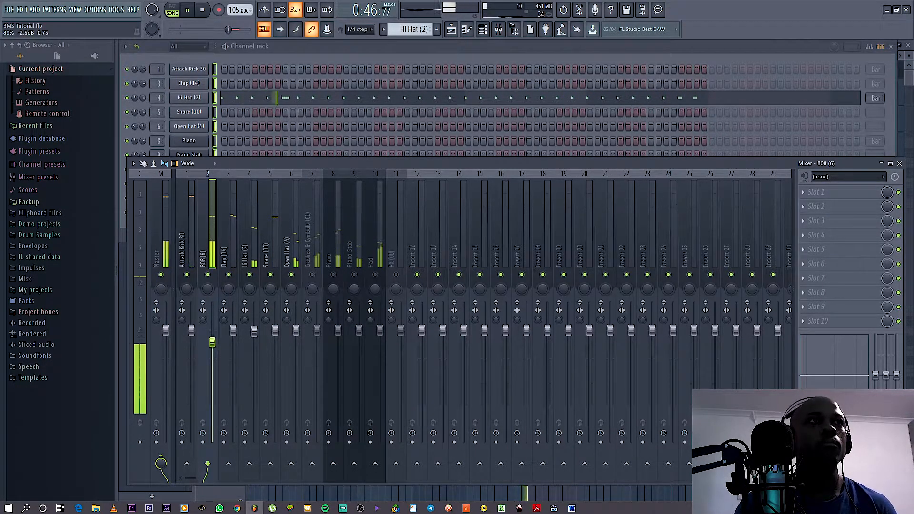
Check the Clap through Open Hat tracks, unmute Crashes & Cymbals (01), and lower its volume slightly
click(229, 257)
click(249, 257)
click(271, 261)
click(291, 259)
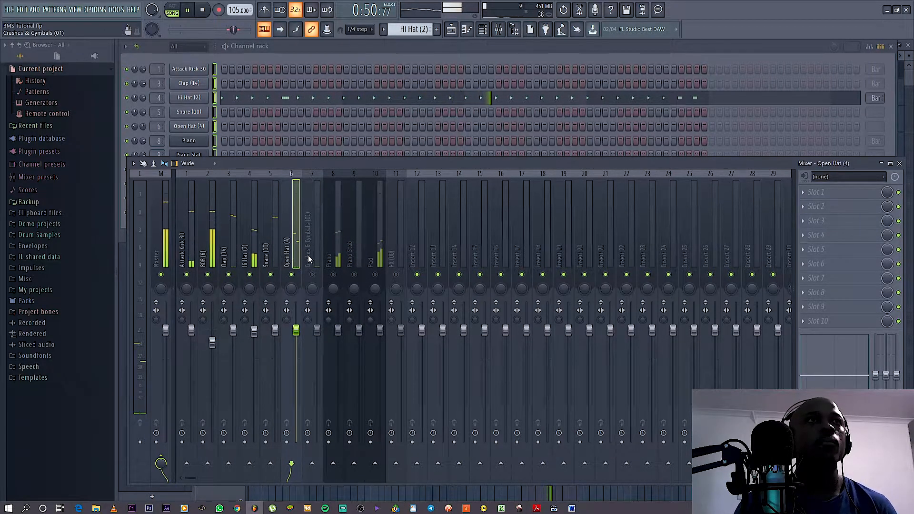
click(312, 260)
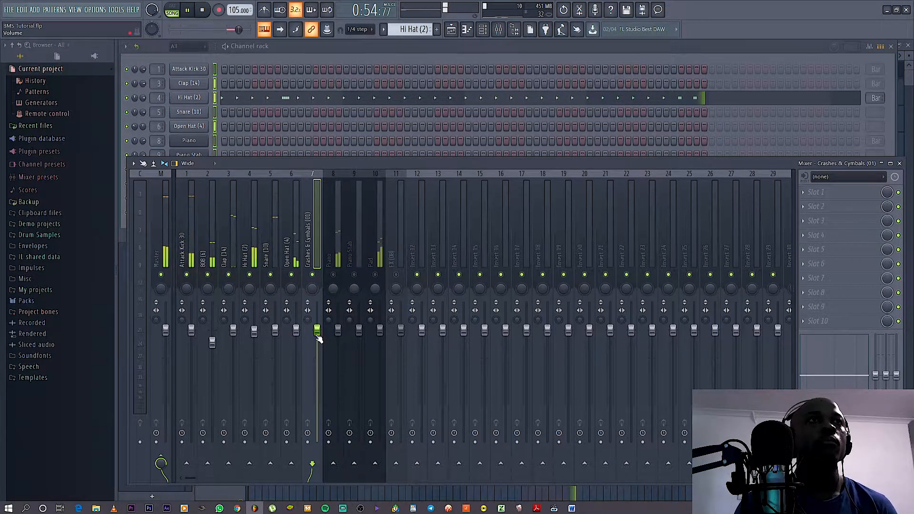
drag(317, 335, 316, 341)
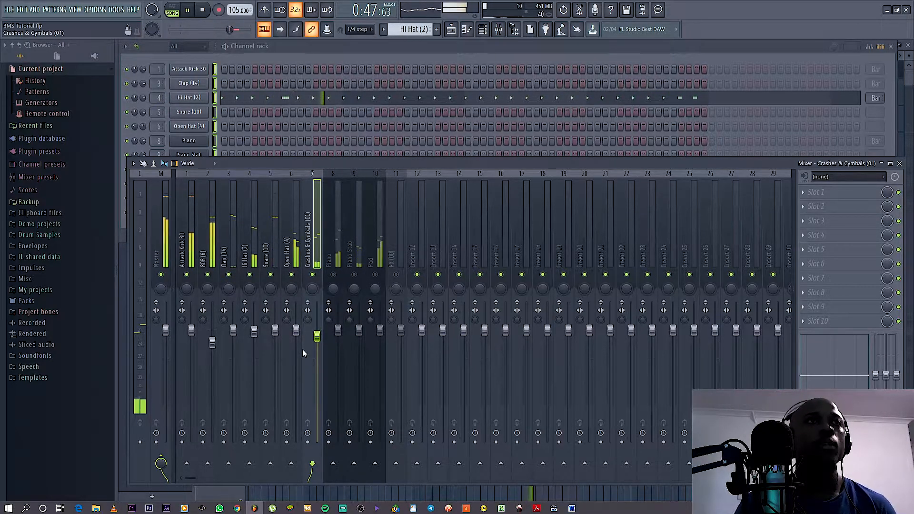
Unmute Piano, Piano Stab and Pad, setting Piano to 75% (-6.1 dB) and Pad to 80% (-4.8 dB)
click(333, 275)
drag(338, 329, 337, 361)
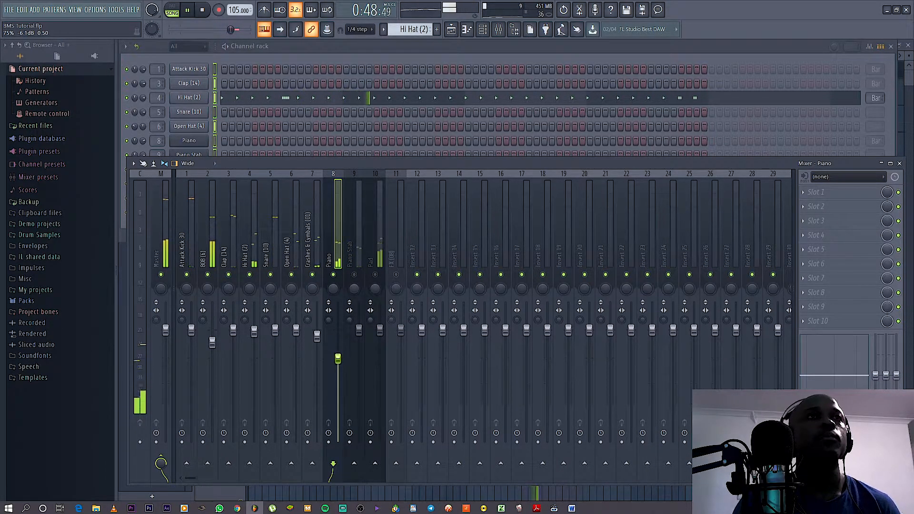
click(354, 275)
click(375, 275)
drag(380, 329, 382, 356)
key(space)
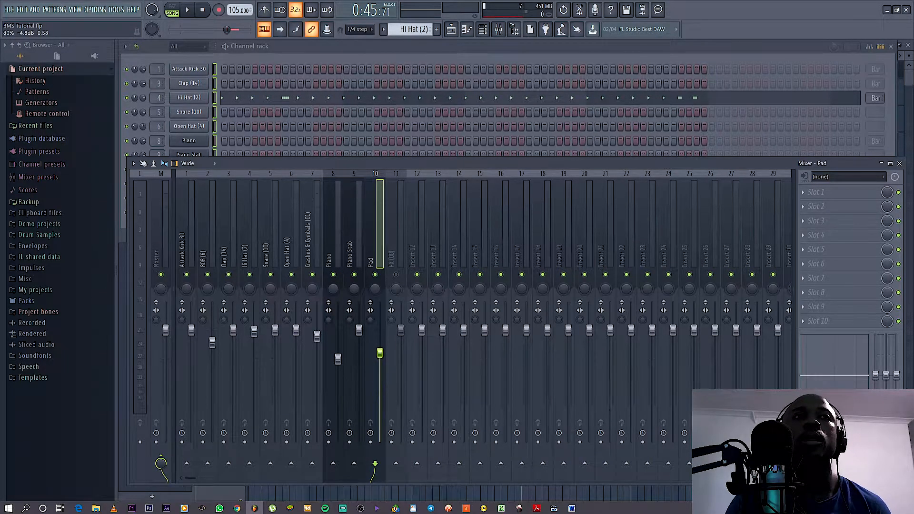
Set the Pad volume to 65% (-8.6 dB) during playback, and check the balance of the other tracks before stopping
key(space)
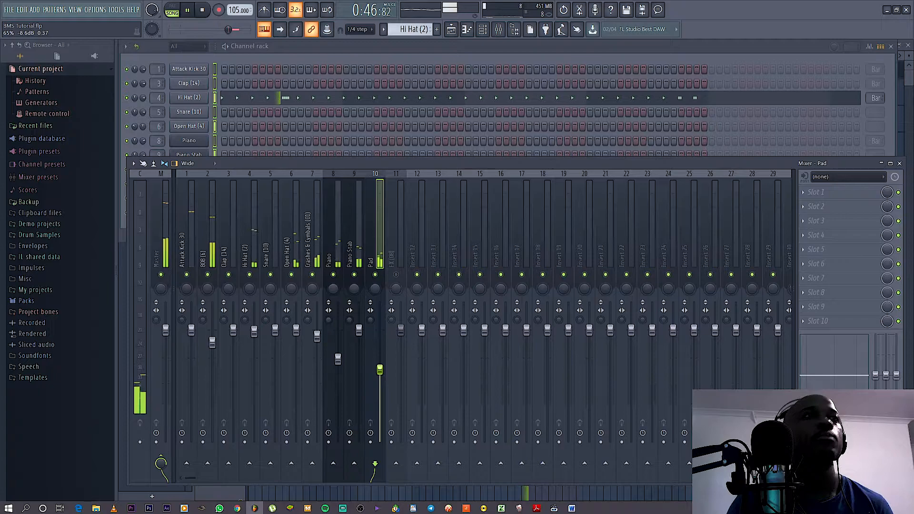
click(350, 241)
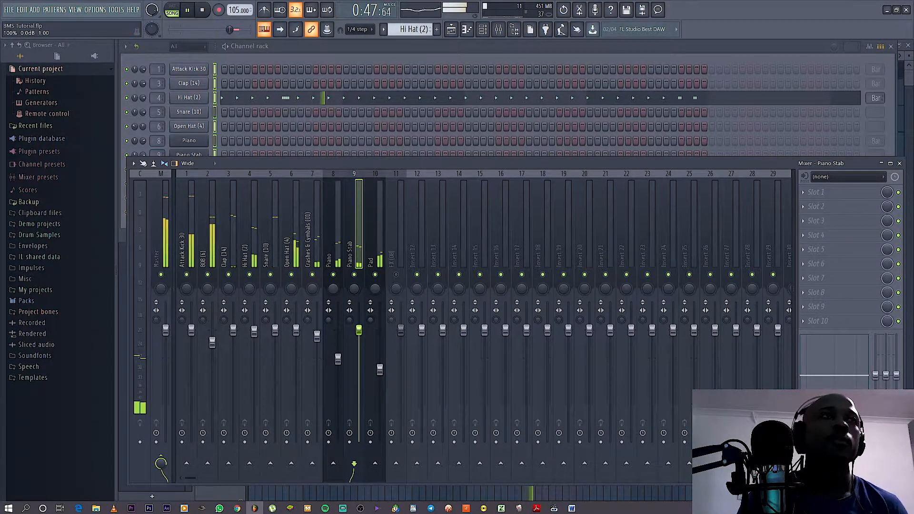
click(187, 244)
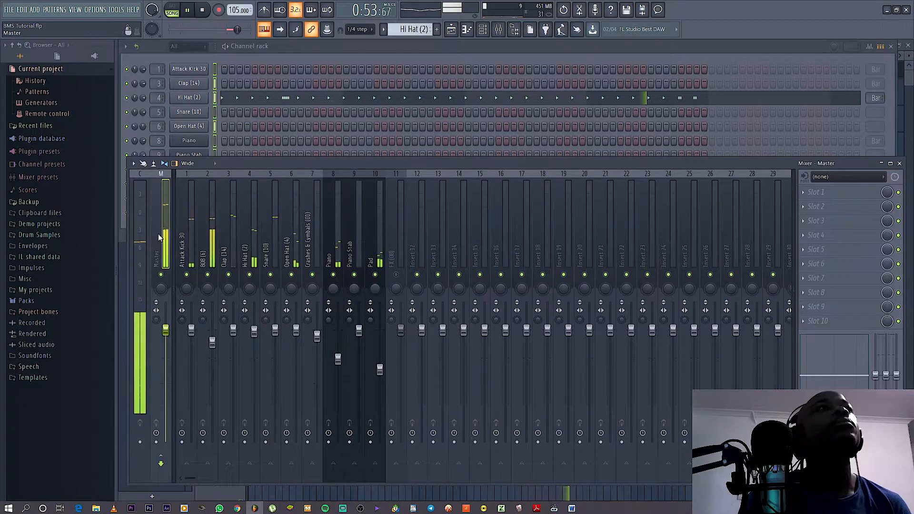
click(282, 237)
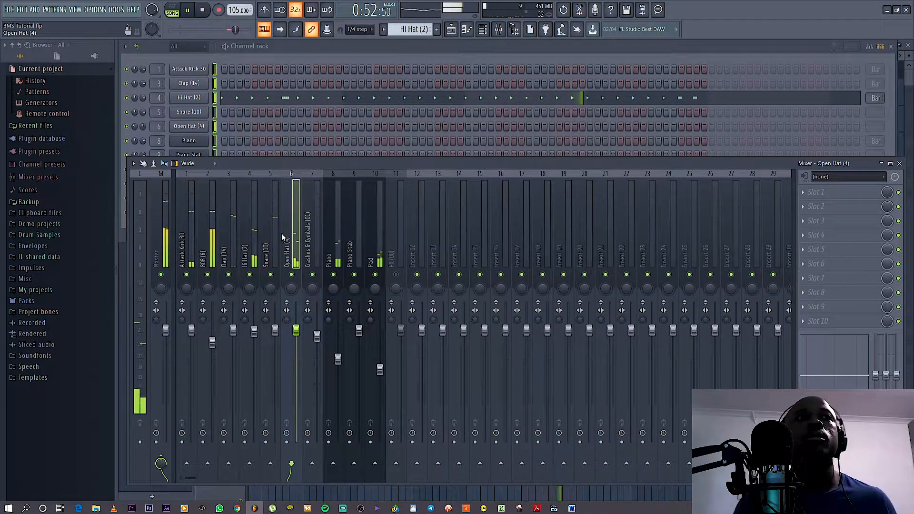
click(212, 343)
key(space)
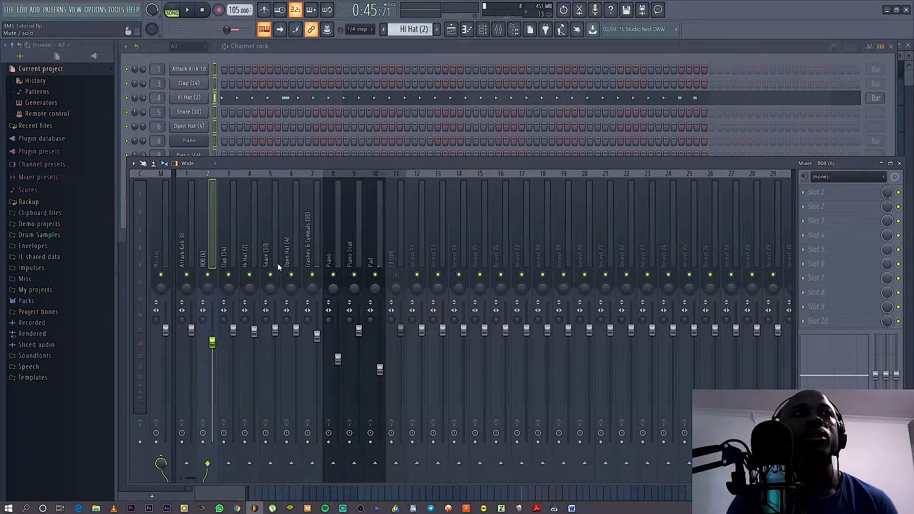
Move the mixer window higher and unmute the FX (08) track
click(271, 275)
right_click(265, 254)
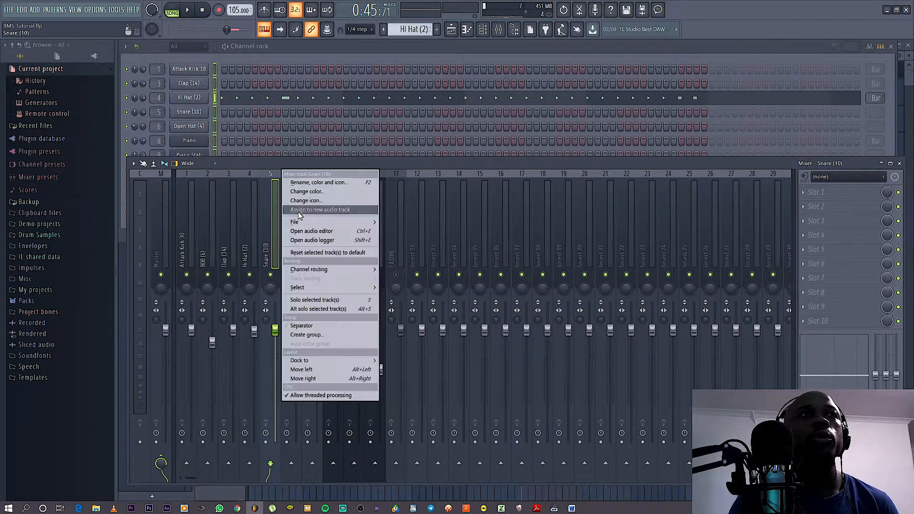
click(445, 164)
drag(417, 164, 418, 126)
click(314, 183)
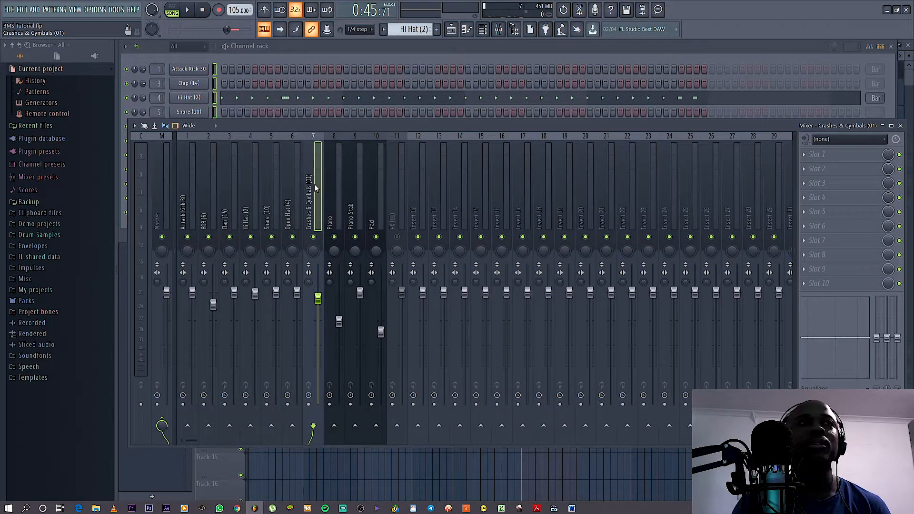
click(330, 219)
click(374, 225)
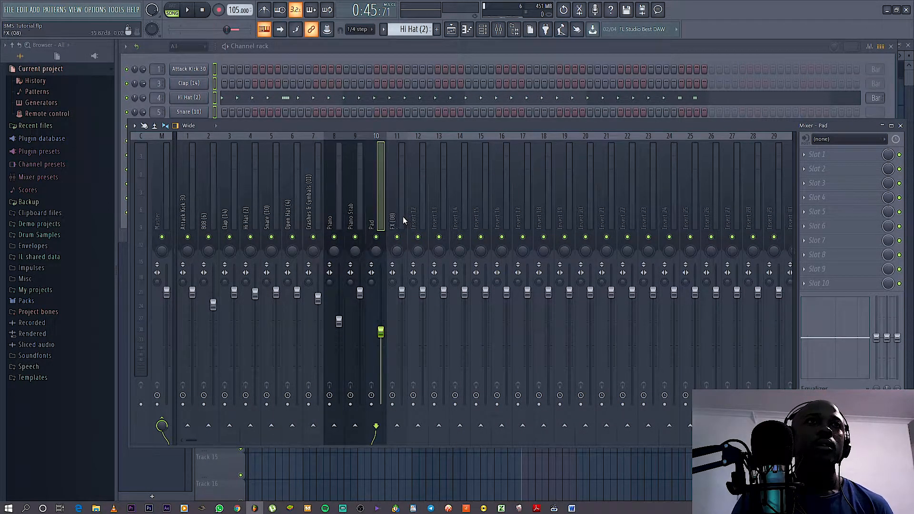
click(173, 202)
click(133, 208)
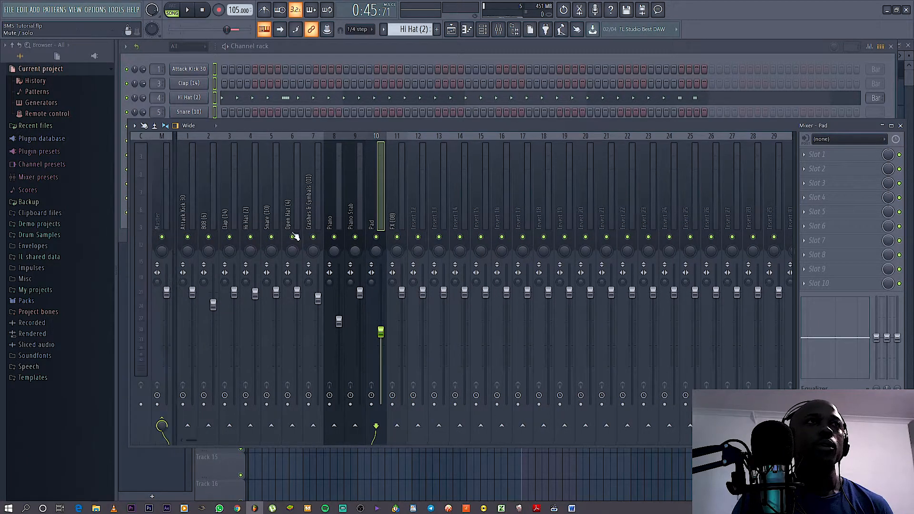
click(291, 223)
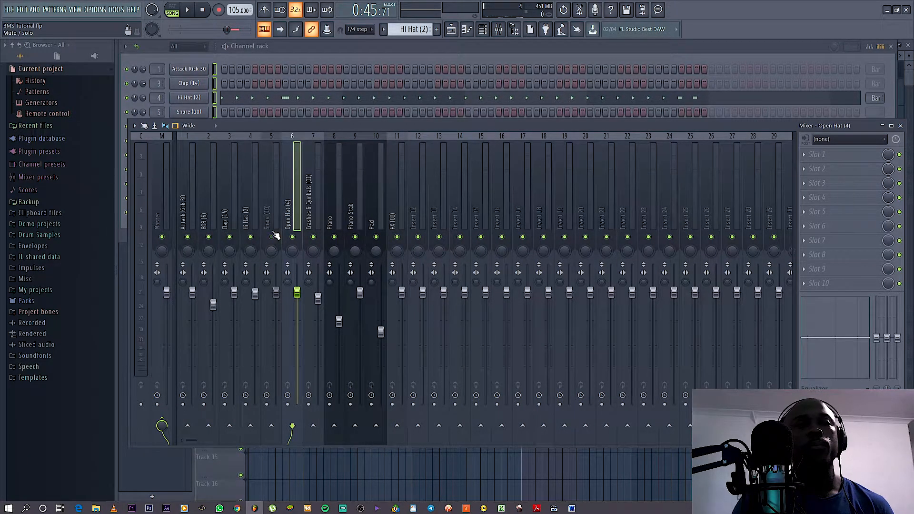
click(275, 246)
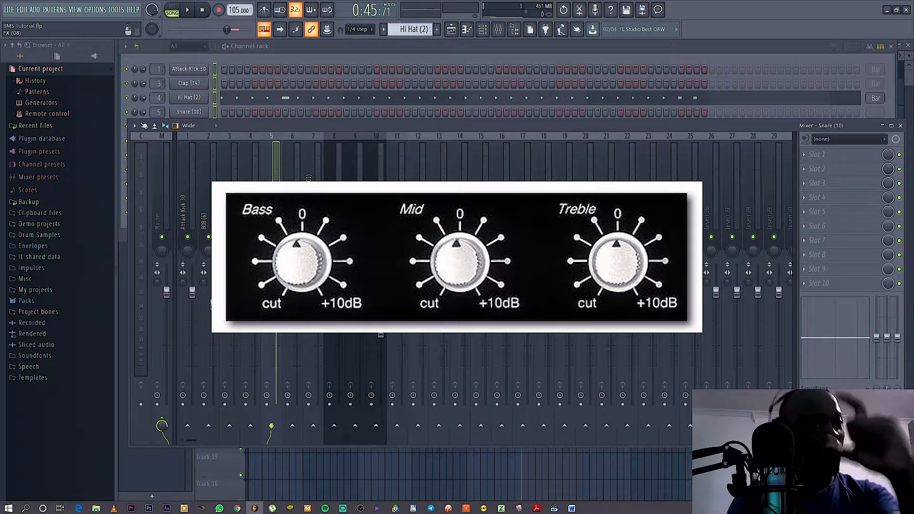
click(322, 215)
Add Fruity Parametric EQ 2 to the first effect slot of the Piano track, and move its window clear of the used tracks
click(335, 225)
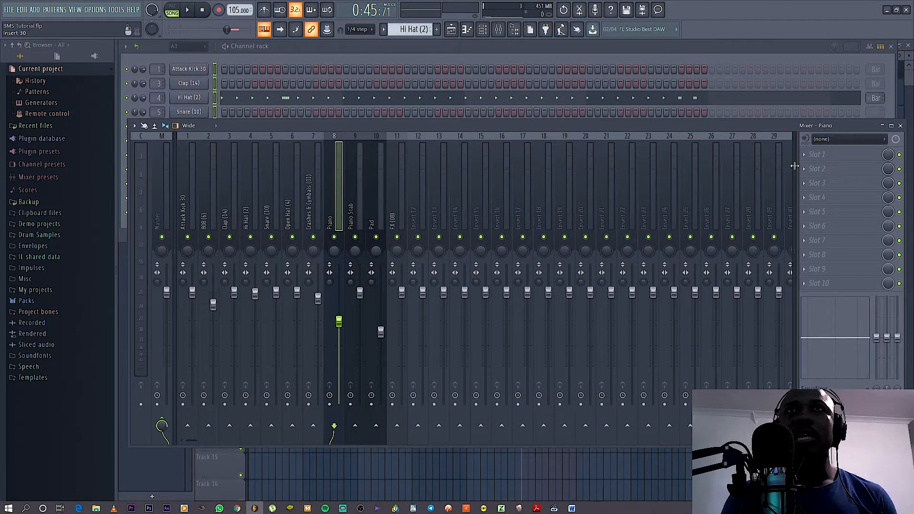
click(826, 155)
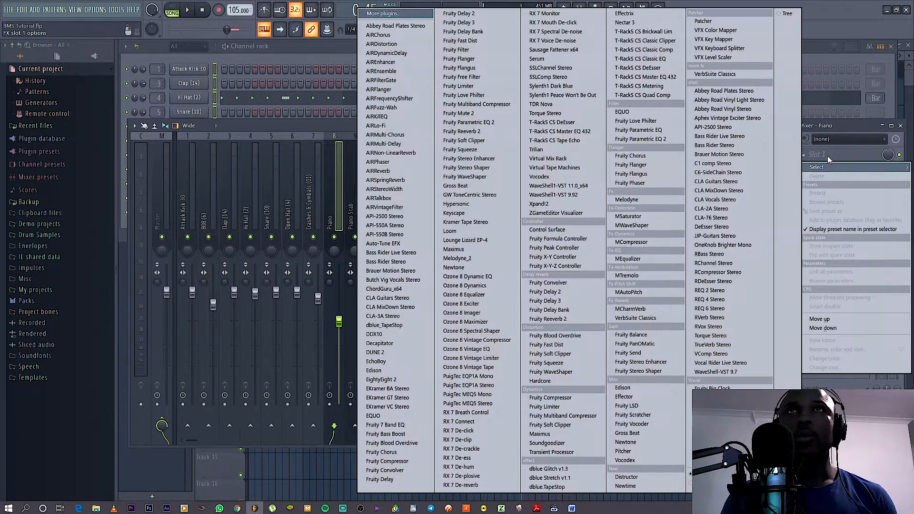
click(644, 142)
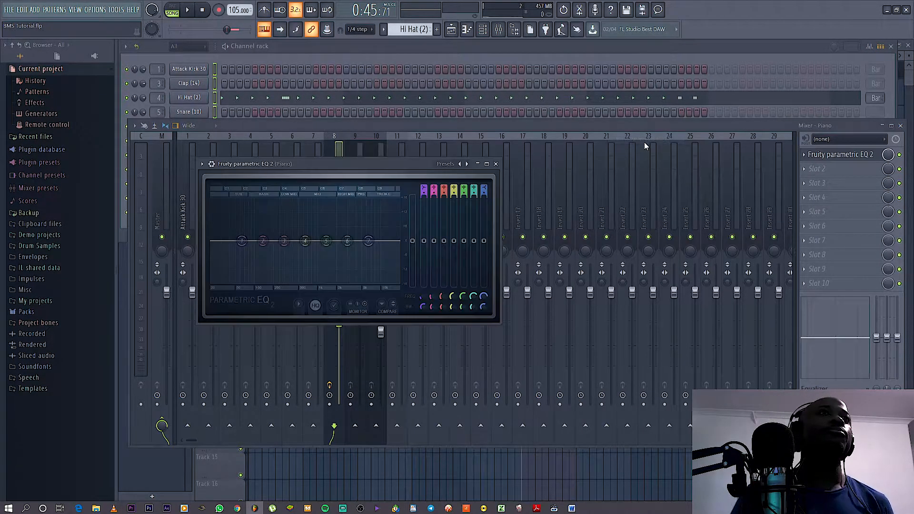
drag(360, 173, 622, 145)
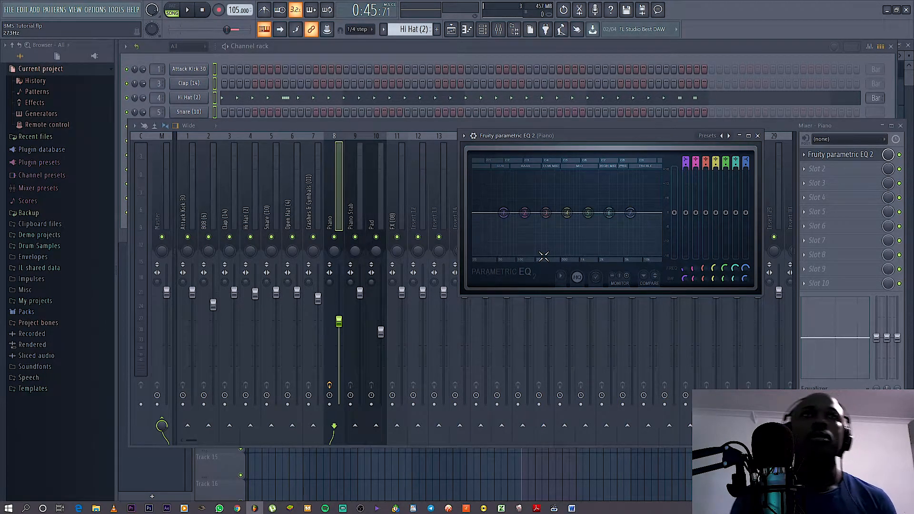
Solo the Piano track and play it with the equalizer open to examine its frequency spectrum
click(336, 241)
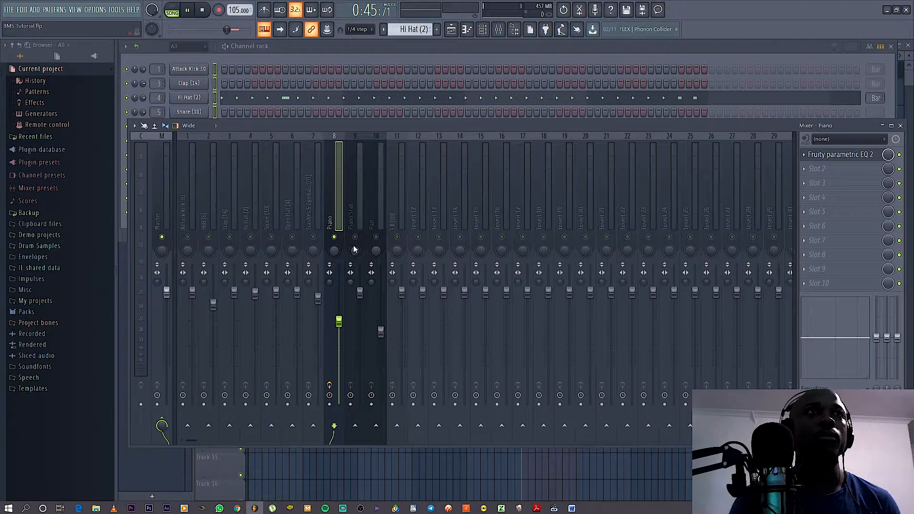
key(space)
click(840, 160)
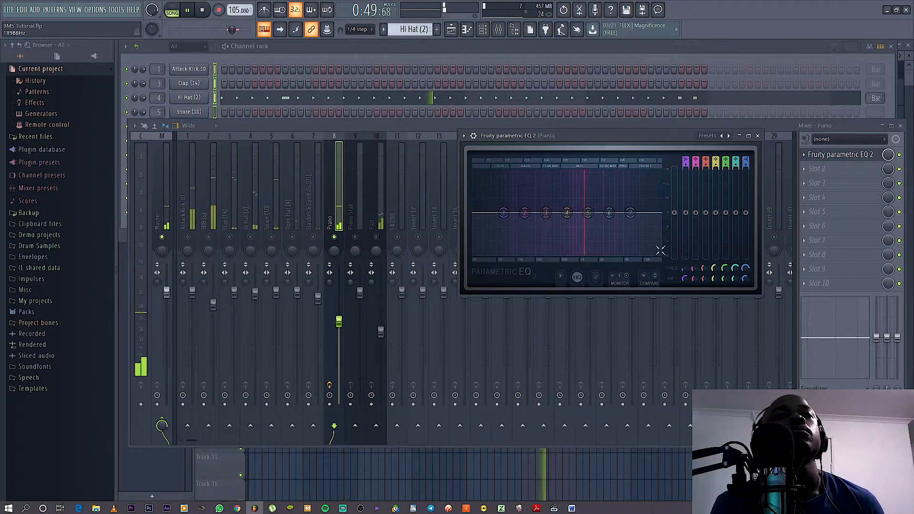
key(space)
Load the 20Hz + 18kHz cut preset in the Piano equalizer, and sweep the high cut down into the low mids during playback
right_click(728, 136)
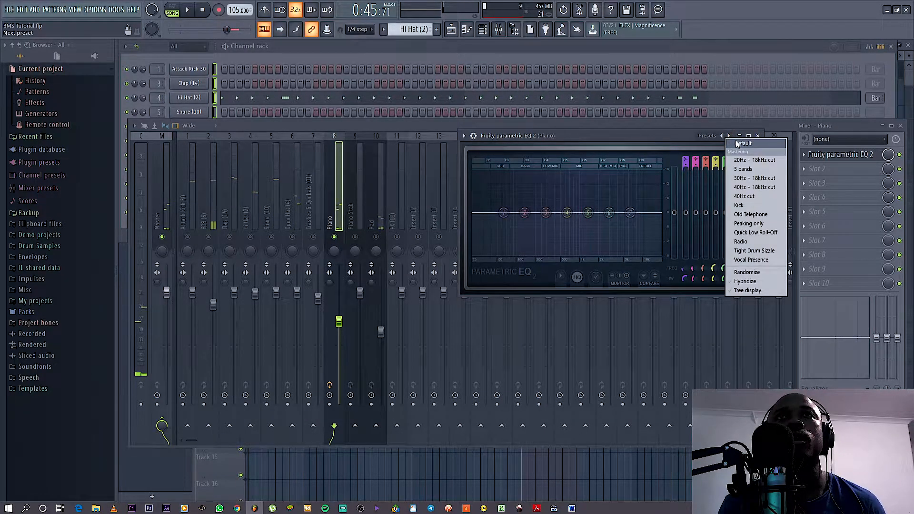
click(745, 160)
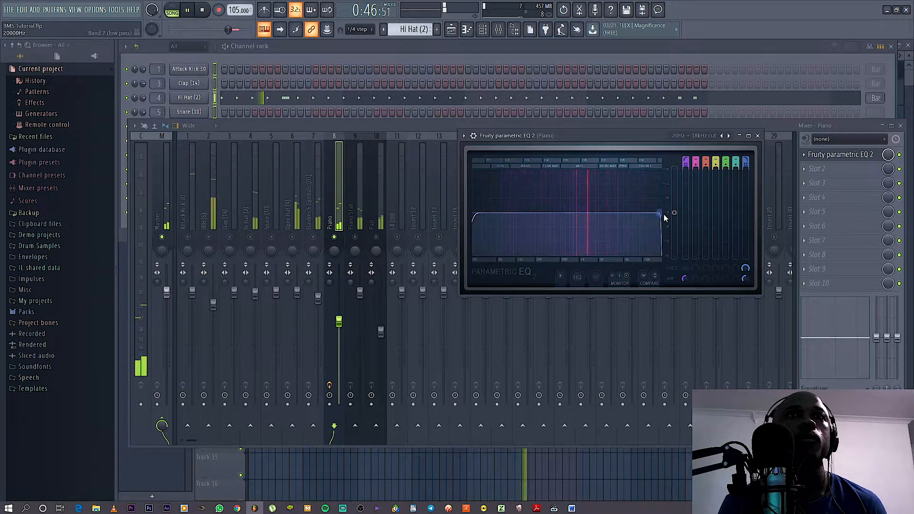
drag(661, 213, 543, 213)
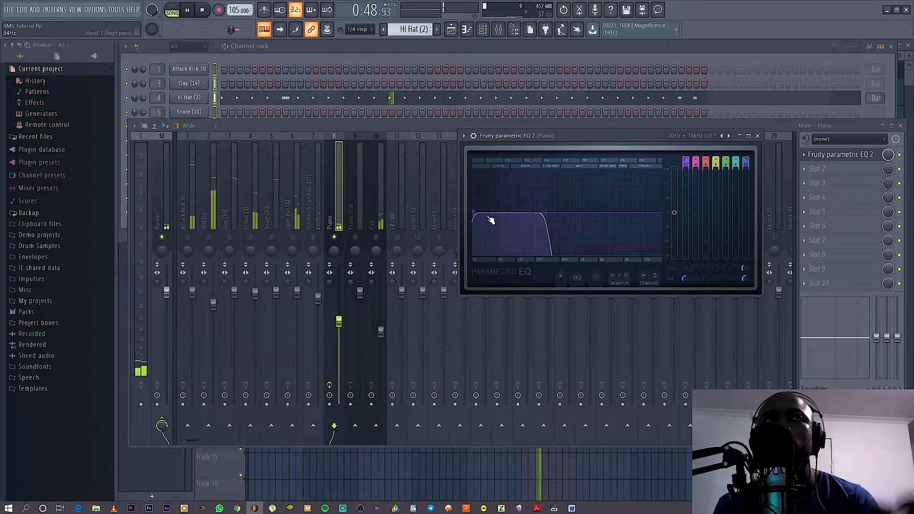
Sweep the Piano equalizer's low and high cuts through the low mids and mids, and return the low cut to the bottom of the spectrum
drag(477, 215, 543, 213)
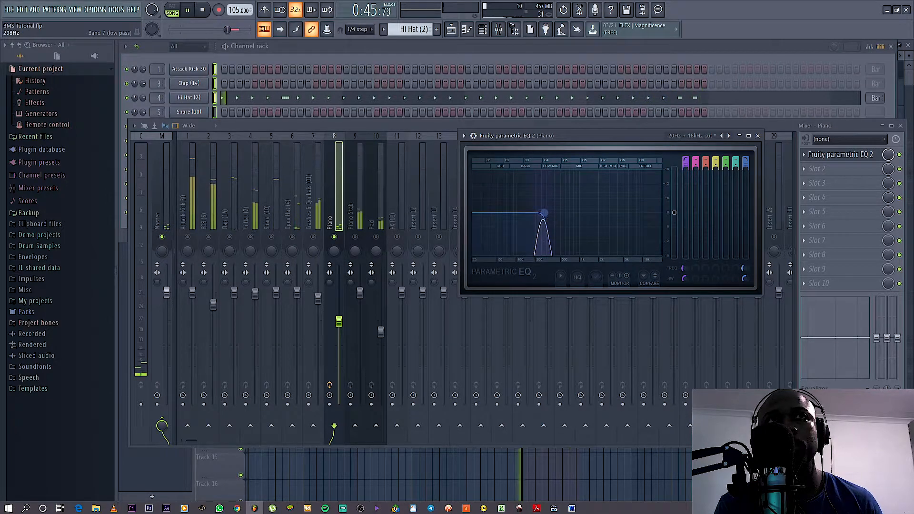
drag(674, 212, 642, 212)
drag(540, 212, 578, 216)
key(space)
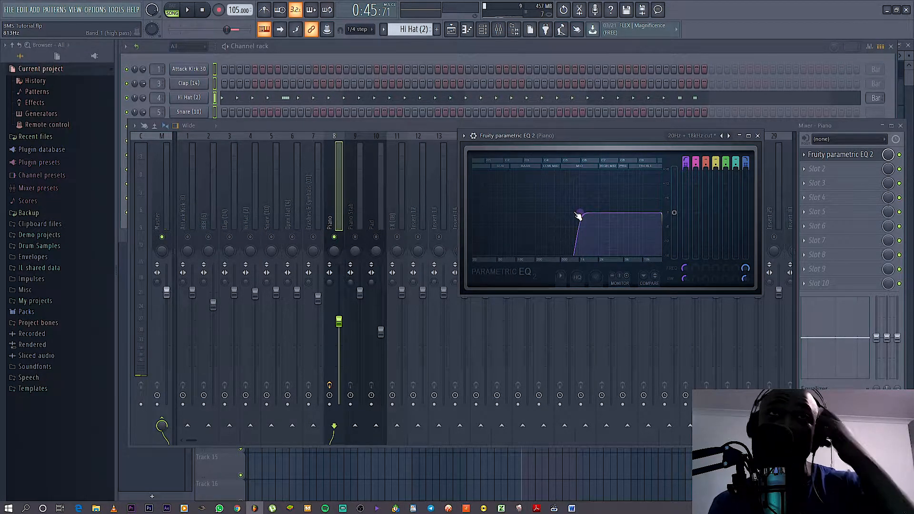
drag(578, 217, 474, 214)
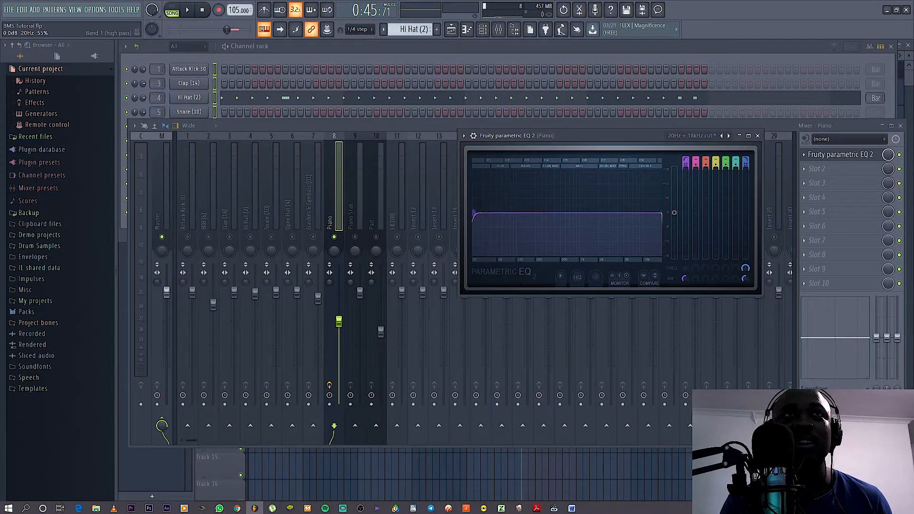
Load the Default preset in the Piano equalizer and play the soloed track through it
right_click(726, 137)
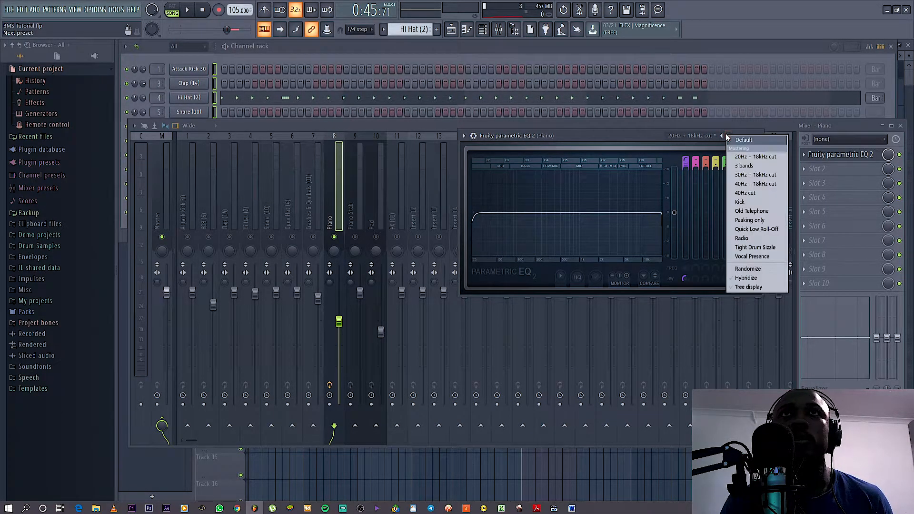
click(742, 140)
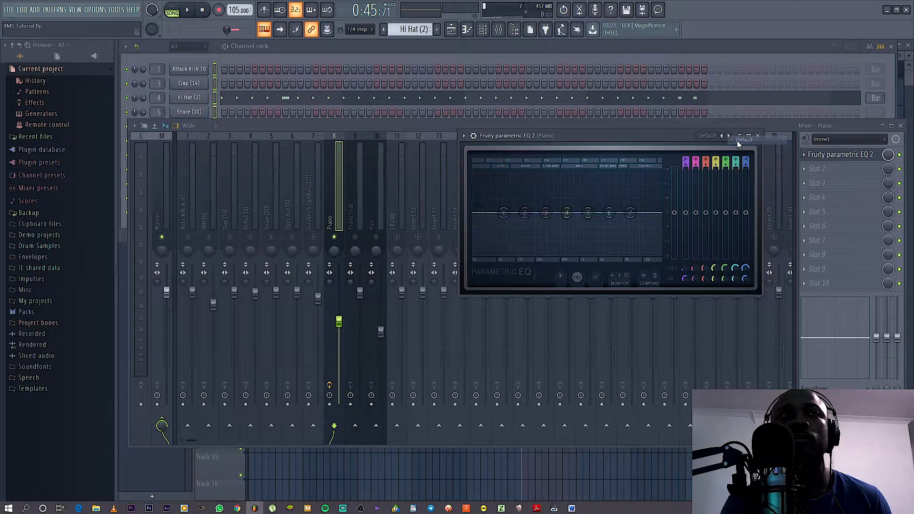
key(space)
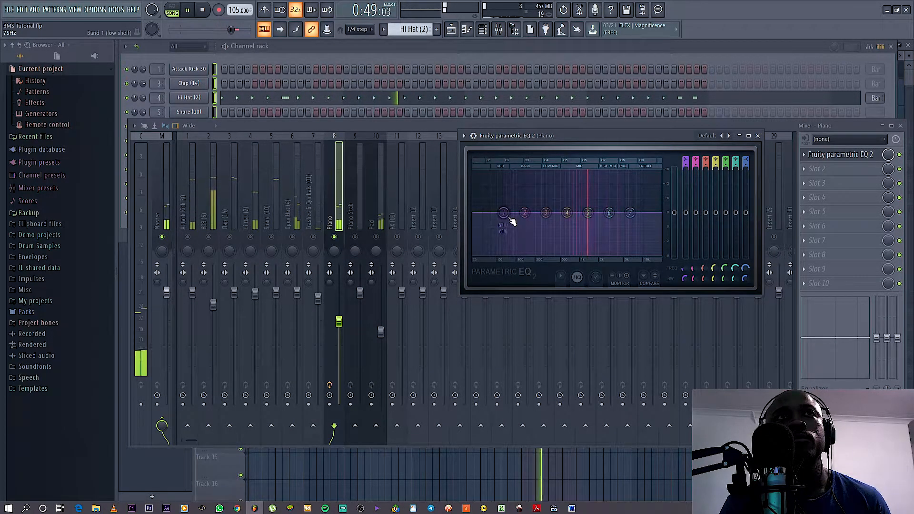
key(space)
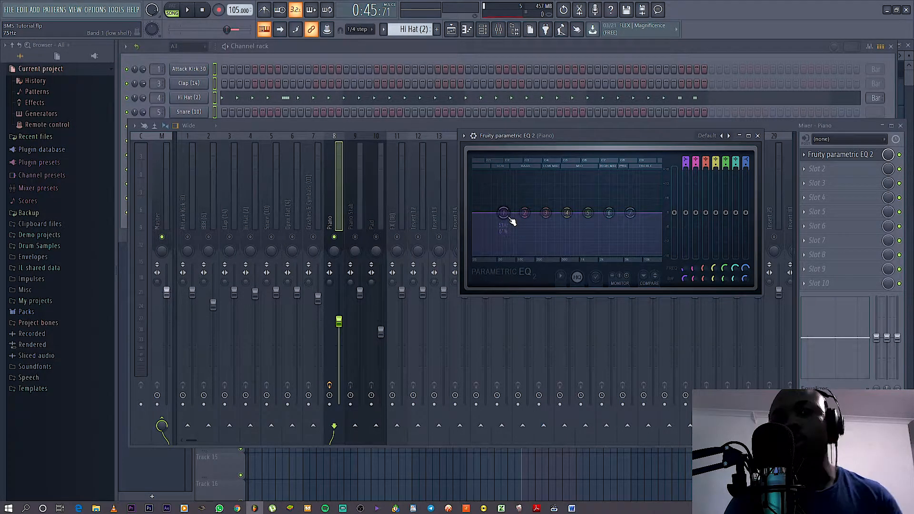
Change band 1 of the Piano equalizer to the High pass type
right_click(504, 214)
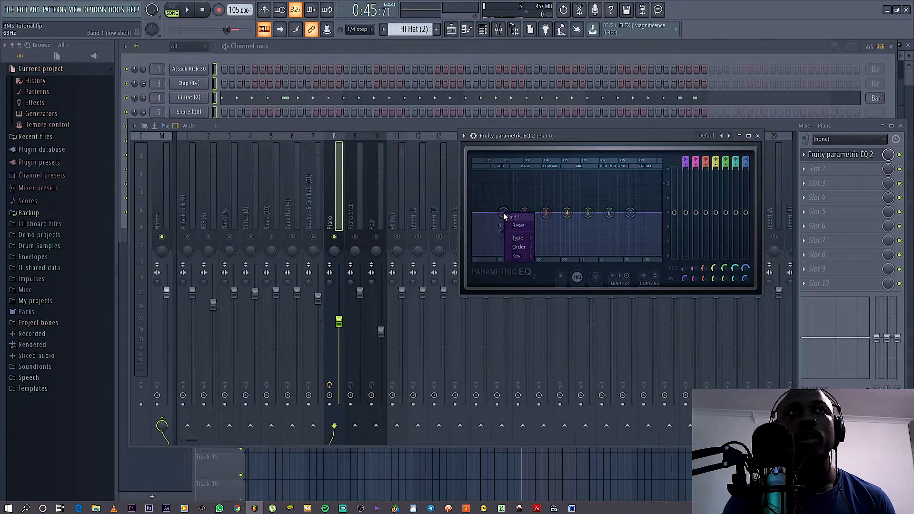
mouse_move(514, 238)
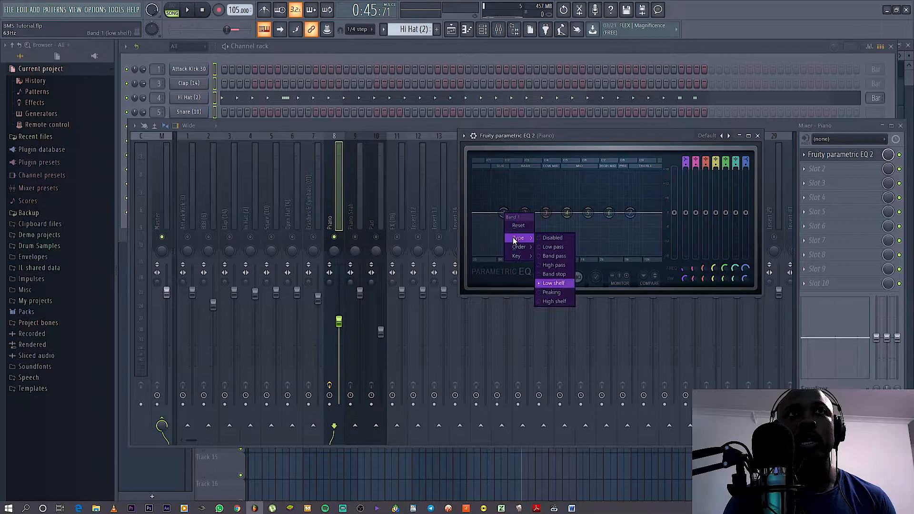
click(551, 264)
scroll(509, 221, down, 1)
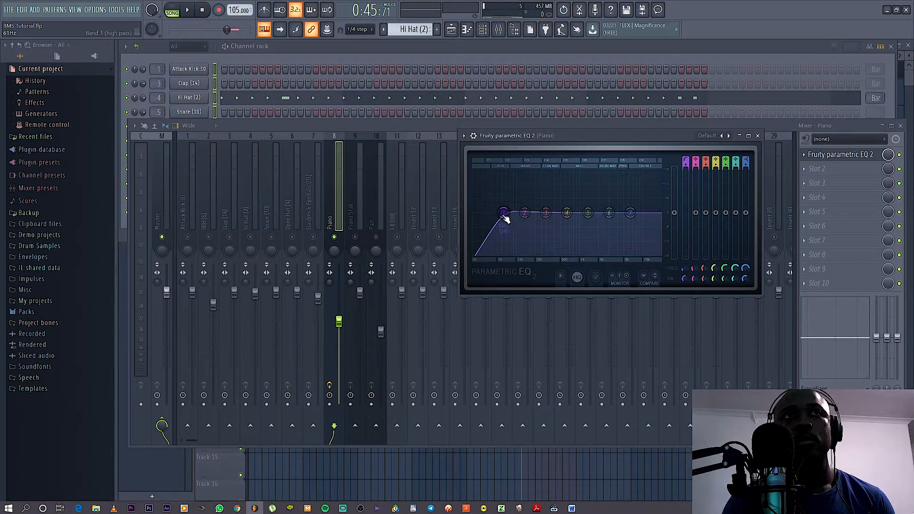
Raise the Piano's high-pass cutoff into the low mids beside band 3, shift band 4 slightly up in frequency, and play the result
right_click(504, 213)
click(503, 214)
drag(504, 214, 577, 215)
key(space)
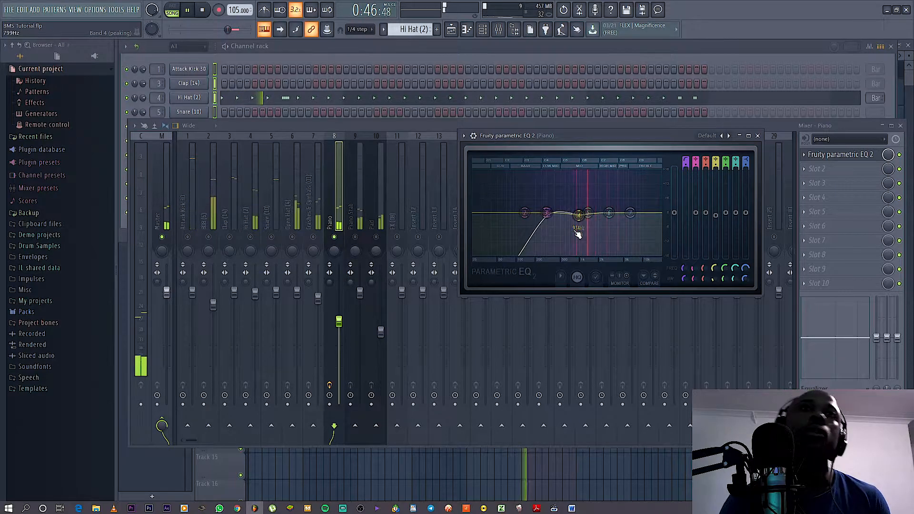
key(space)
right_click(630, 213)
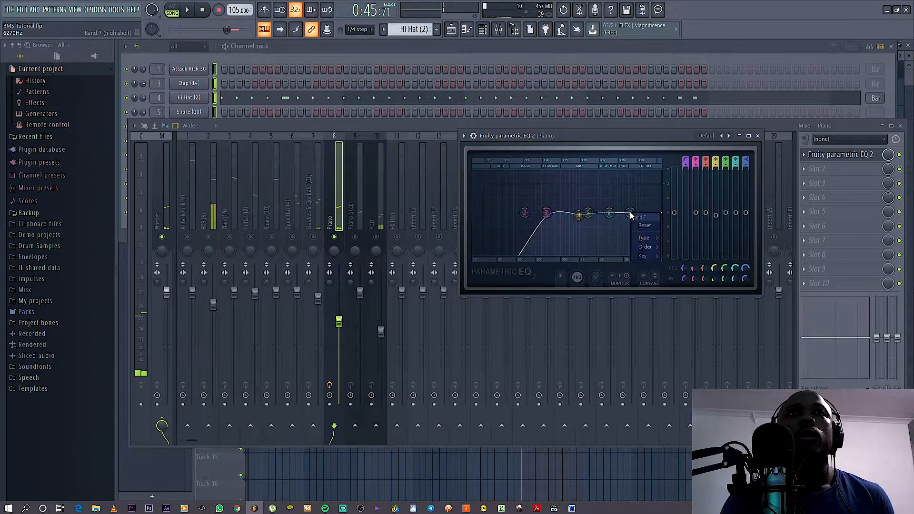
mouse_move(655, 239)
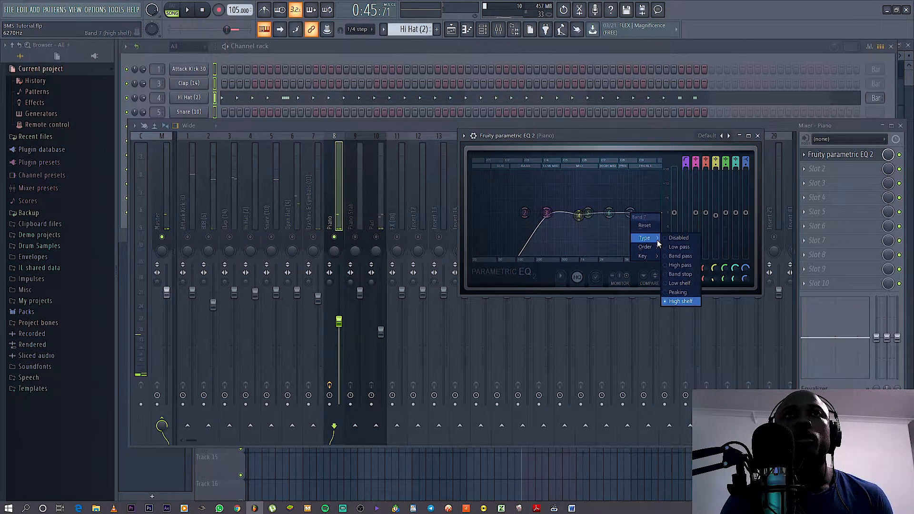
click(679, 265)
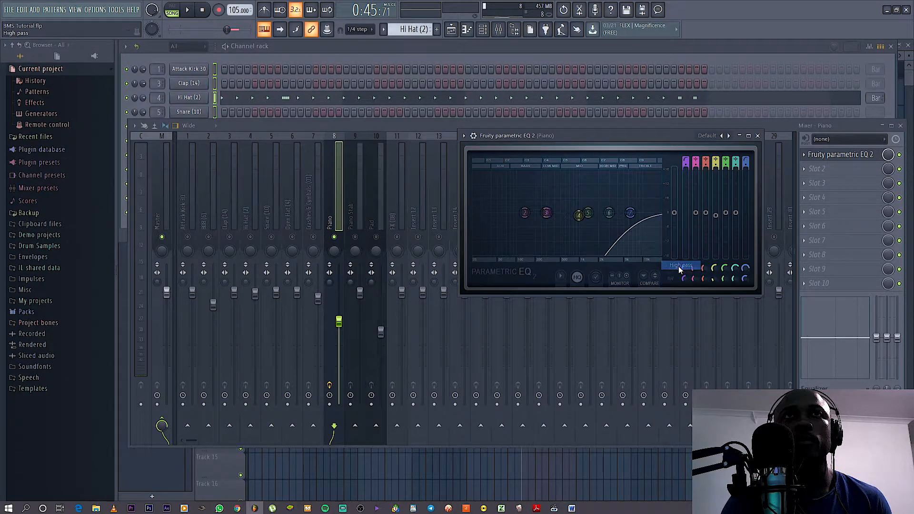
key(ctrl+z)
Change band 7 of the Piano equalizer to Low pass, and sweep its cutoff down to about 1 kHz and back up during playback
right_click(630, 213)
mouse_move(649, 239)
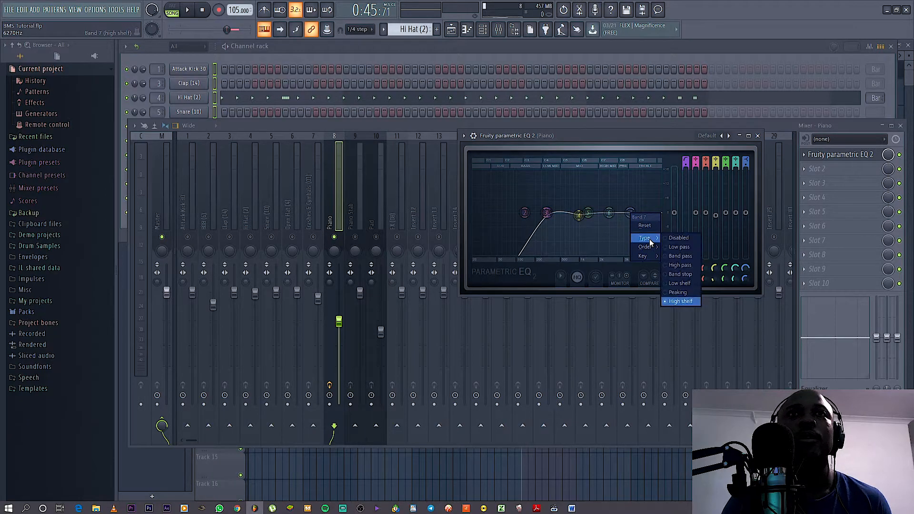
click(678, 247)
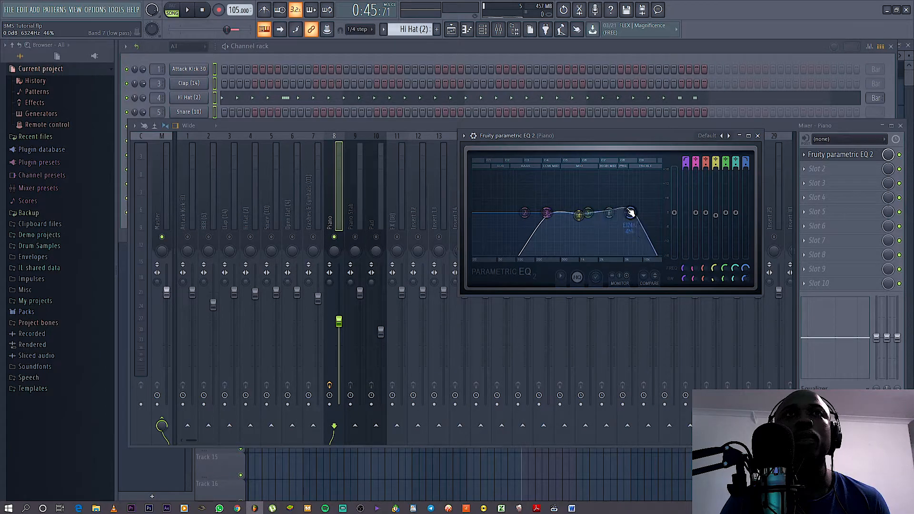
key(space)
drag(629, 212, 591, 213)
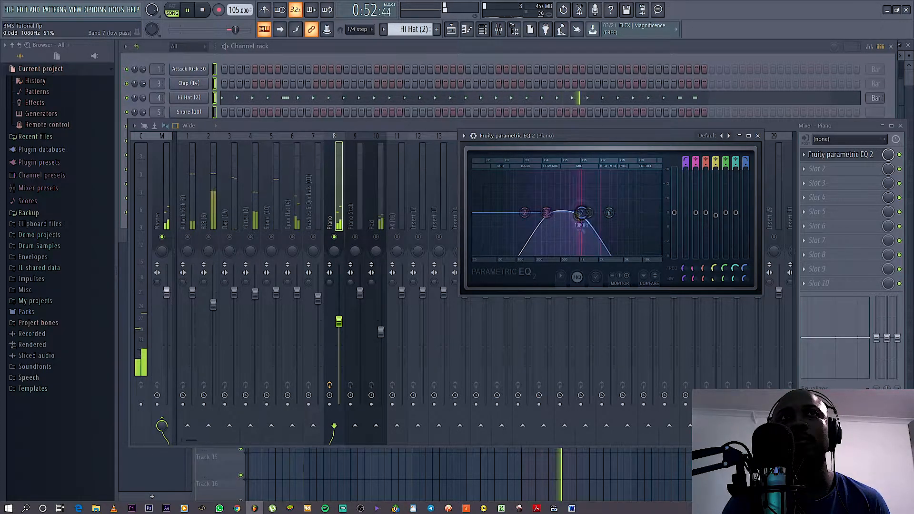
drag(577, 212, 620, 213)
Close the Piano equalizer and lower the Piano fader slightly
drag(611, 138, 592, 109)
click(738, 110)
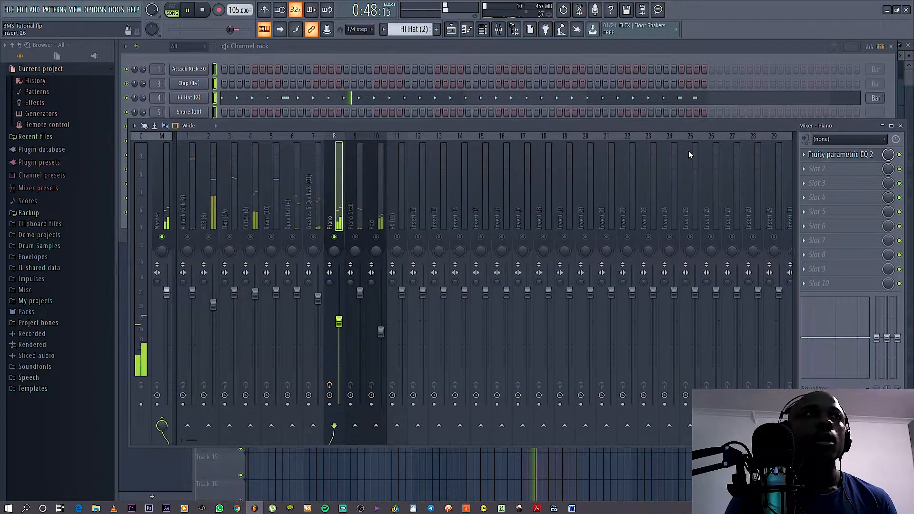
drag(338, 322, 343, 330)
key(space)
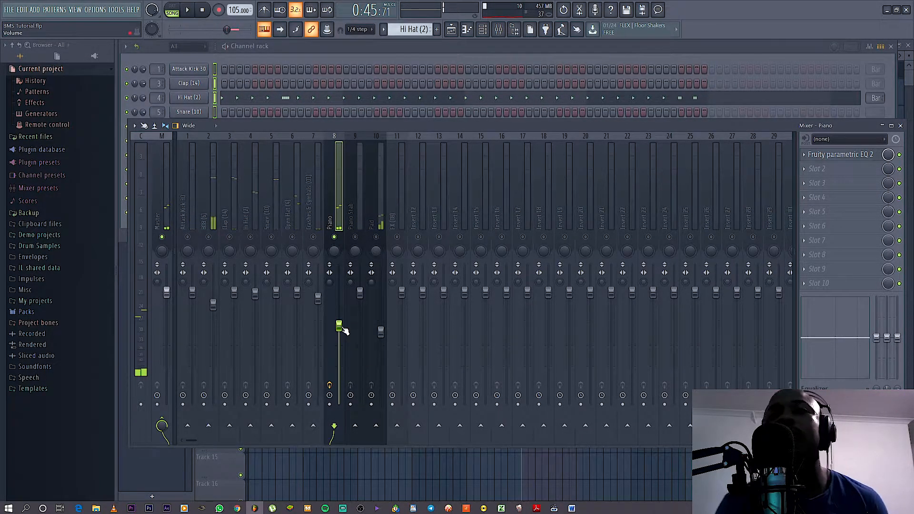
Keep the Piano soloed, unmute the Pad beside it during playback, and select the Pad track
right_click(334, 236)
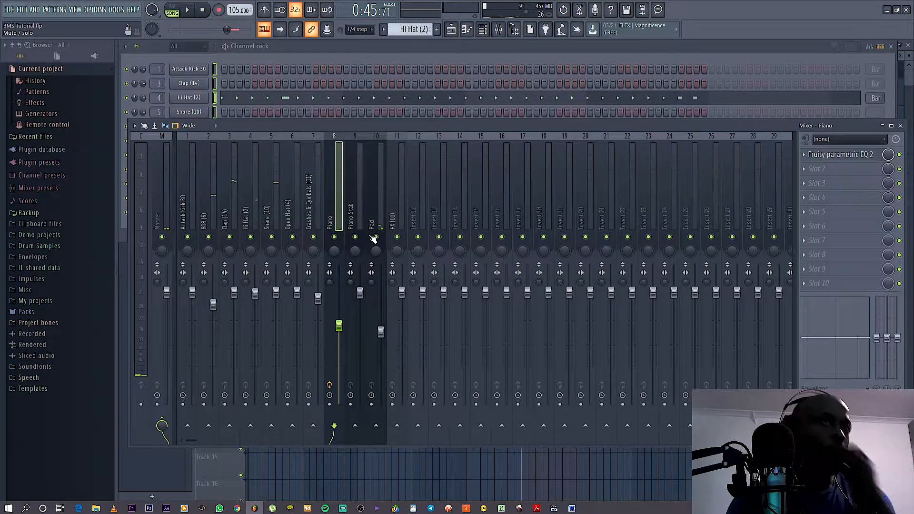
right_click(334, 238)
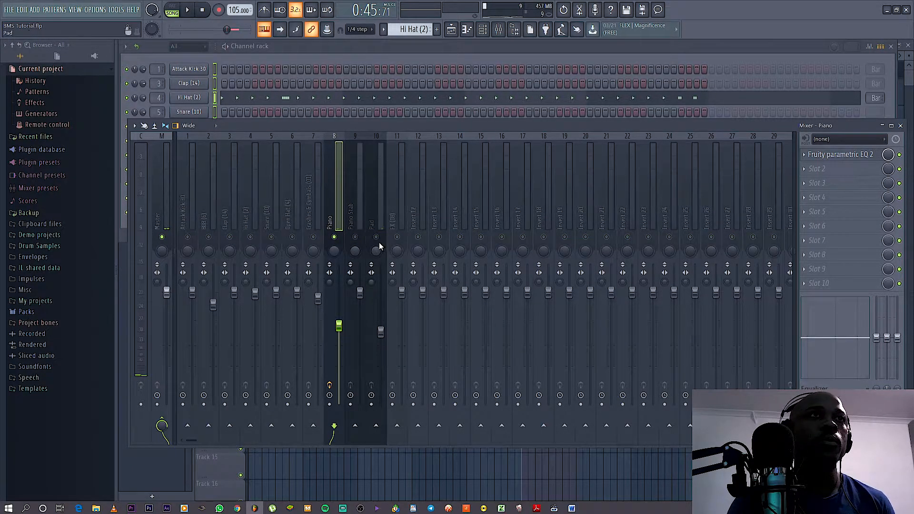
key(space)
click(376, 237)
click(382, 210)
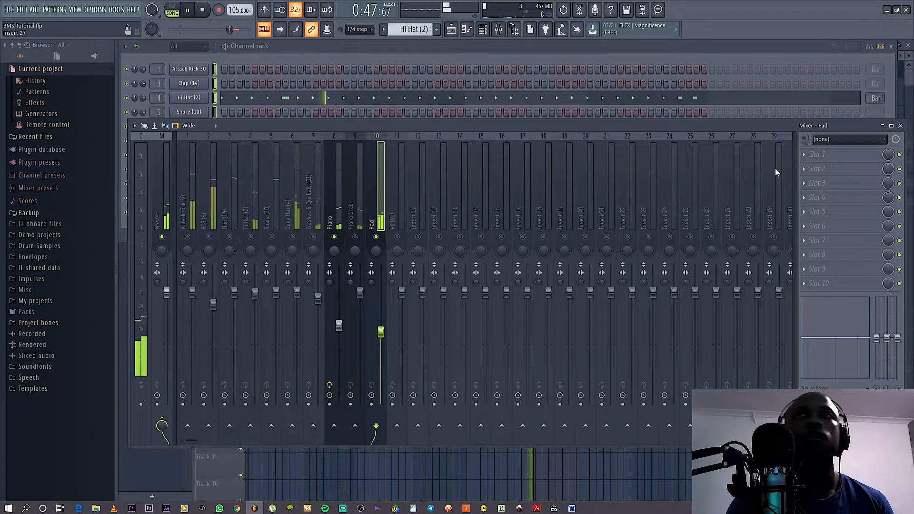
Add Fruity Parametric EQ 2 to the first effect slot of the Pad track, and move its window clear of the used tracks
click(823, 158)
click(661, 139)
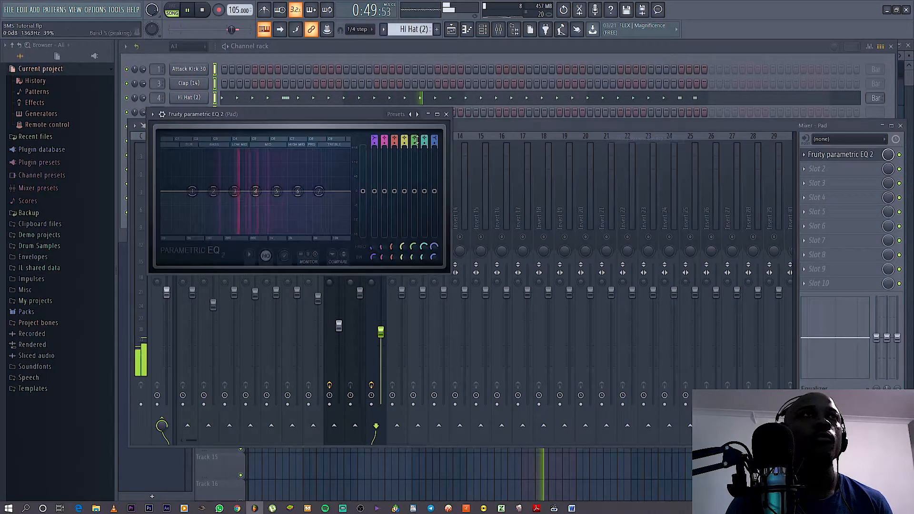
drag(309, 129, 732, 90)
Set band 1 of the Pad equalizer to High pass, raise its cutoff to just below band 3, and boost the band 7 high shelf slightly
right_click(623, 166)
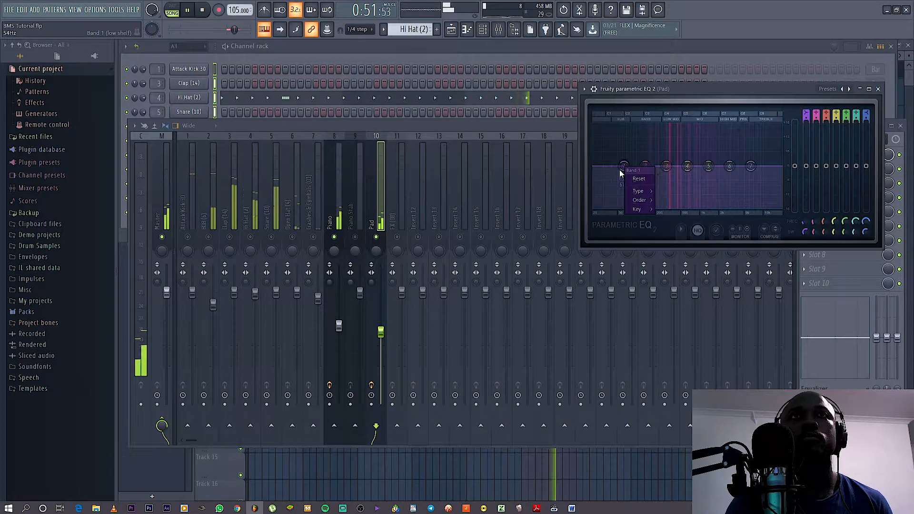
mouse_move(640, 191)
click(668, 218)
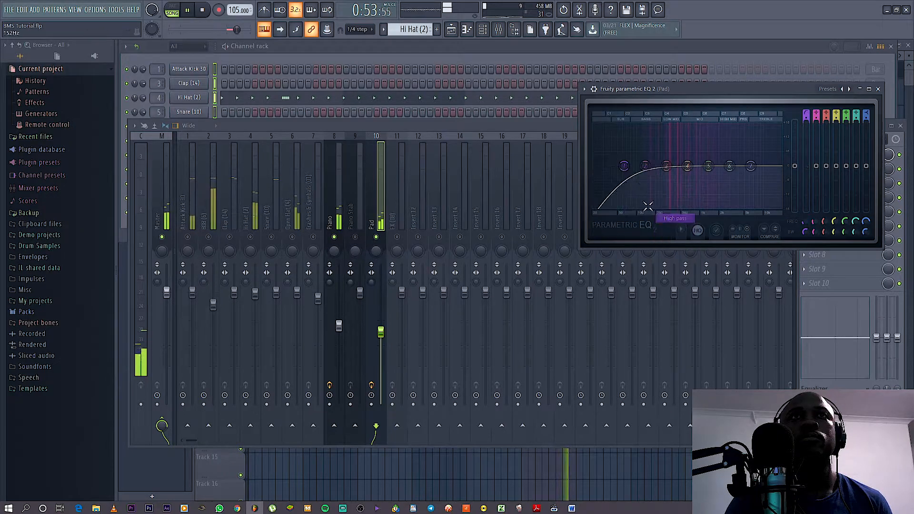
drag(627, 165, 661, 165)
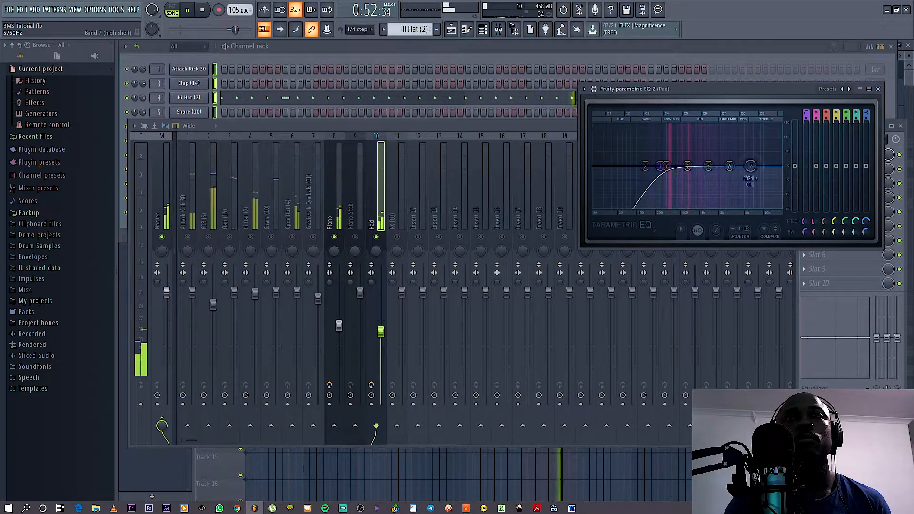
mouse_move(750, 165)
mouse_down()
mouse_move(738, 128)
mouse_move(754, 146)
mouse_move(750, 162)
mouse_up()
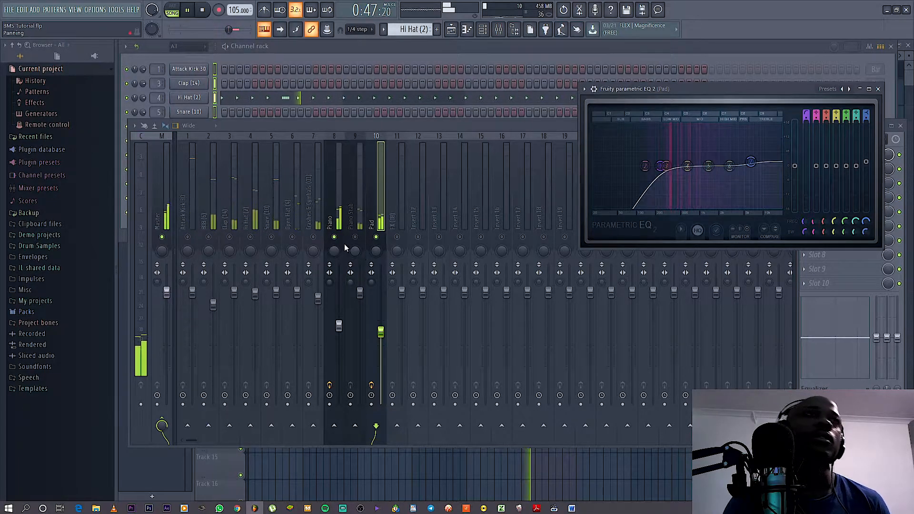
Unmute the Piano Stab track, add Fruity Parametric EQ 2 to its first effect slot, and move the window clear of the used tracks
click(356, 240)
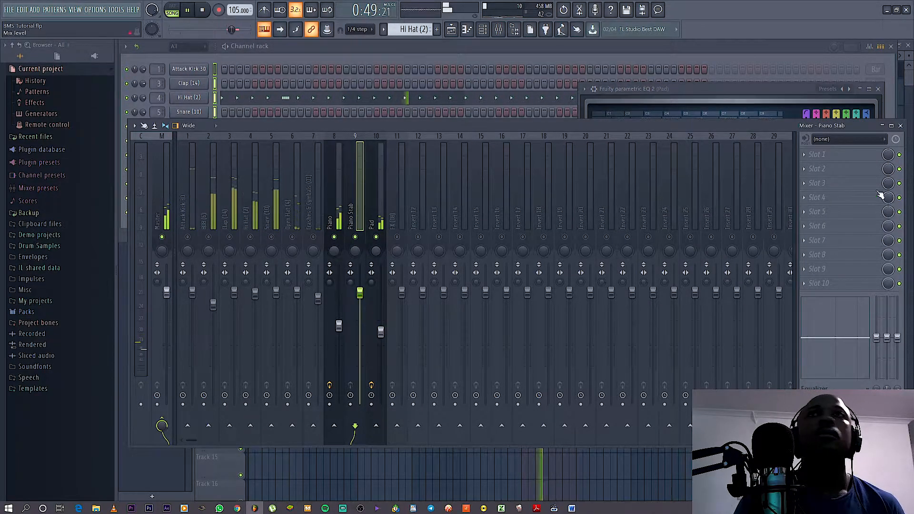
click(834, 160)
click(640, 139)
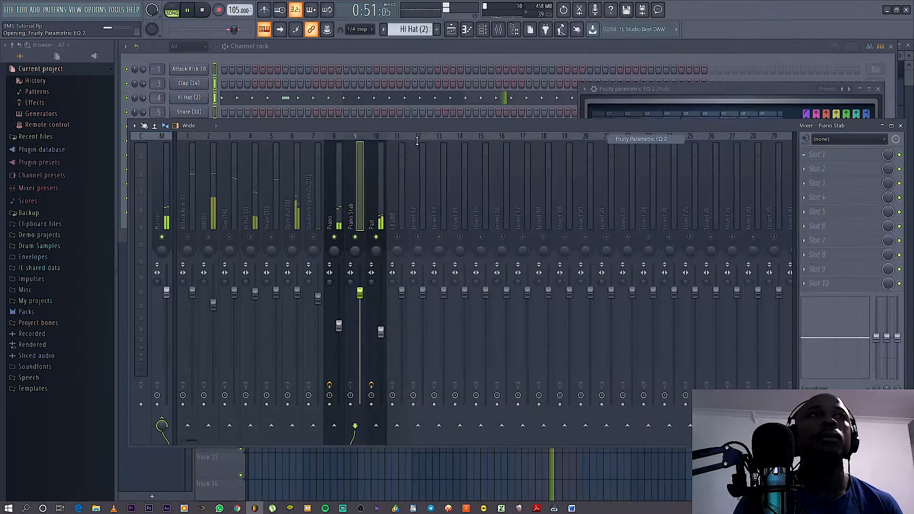
drag(318, 88, 660, 93)
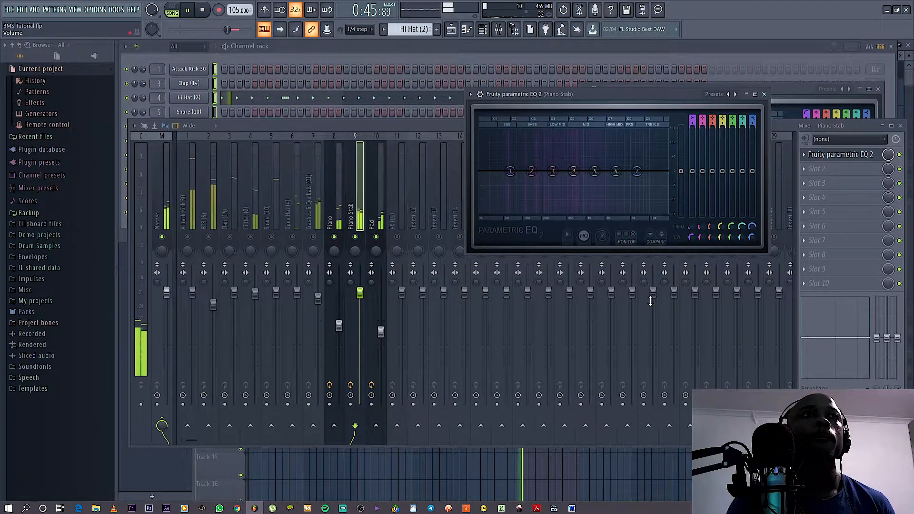
Boost band 2 of the Piano Stab equalizer slightly, and enlarge the equalizer window for finer editing
drag(532, 173, 529, 168)
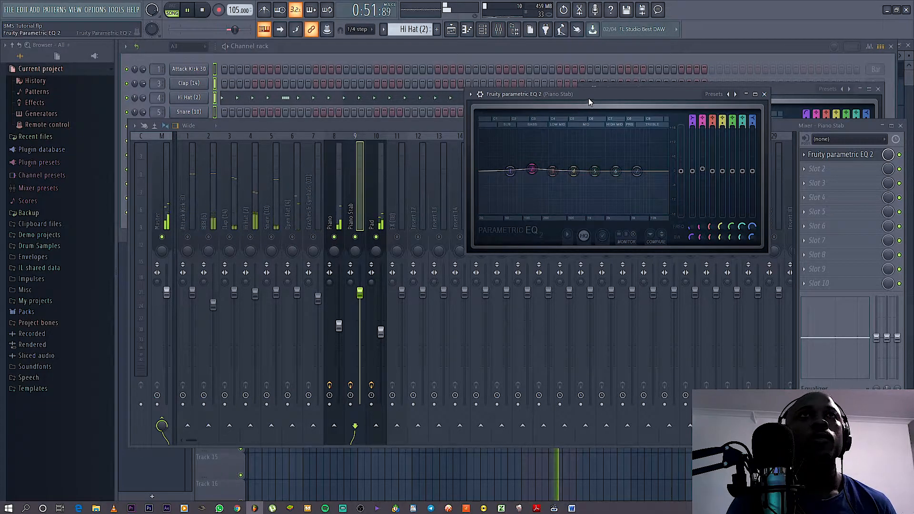
drag(588, 96, 613, 97)
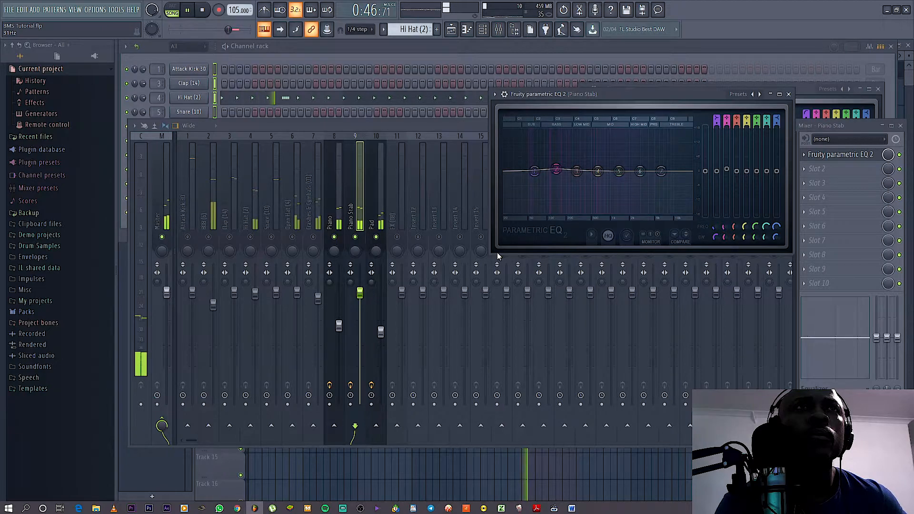
drag(497, 252, 200, 342)
key(space)
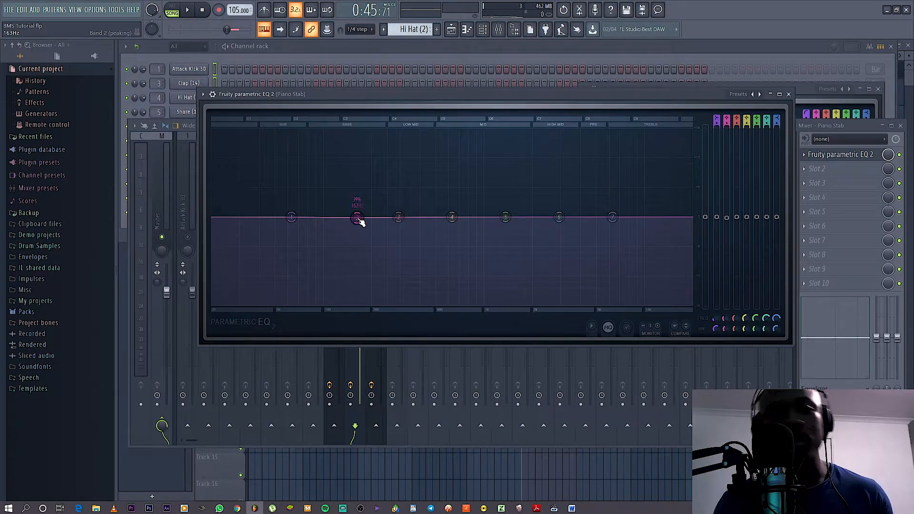
Cut the Piano Stab's highs and lows during playback by pulling the band 7 shelf down near 1 kHz and the band 1 shelf down in the sub range
key(space)
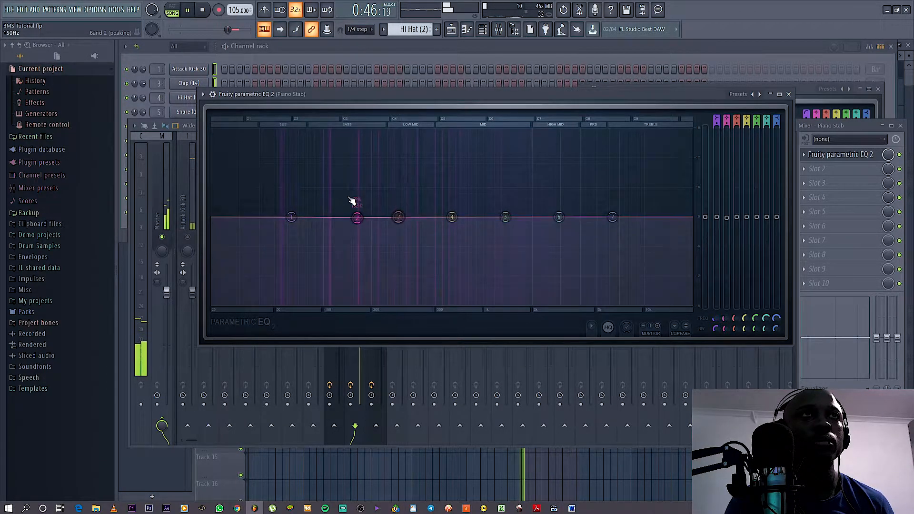
drag(612, 217, 490, 303)
drag(292, 217, 252, 305)
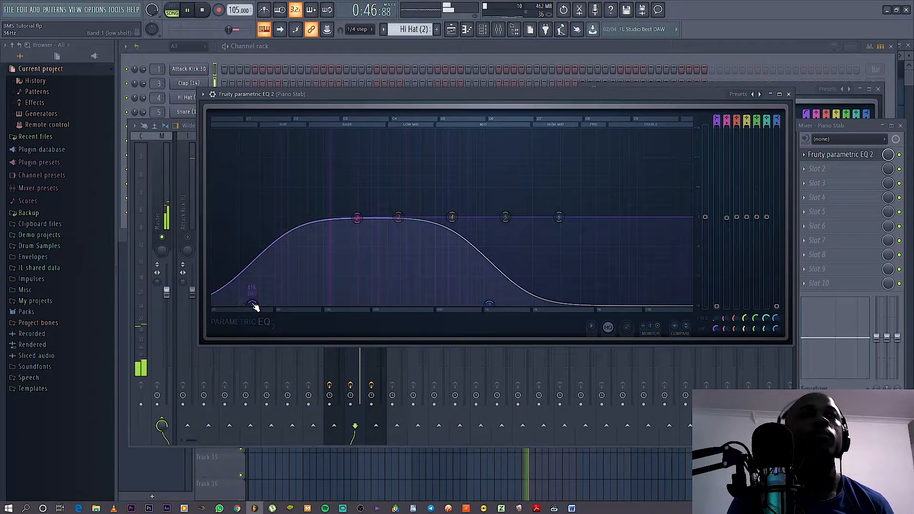
Raise the Piano Stab's band 1 low-shelf cutoff slightly, check the curve in an enlarged window, and close the equalizer
drag(253, 303, 258, 303)
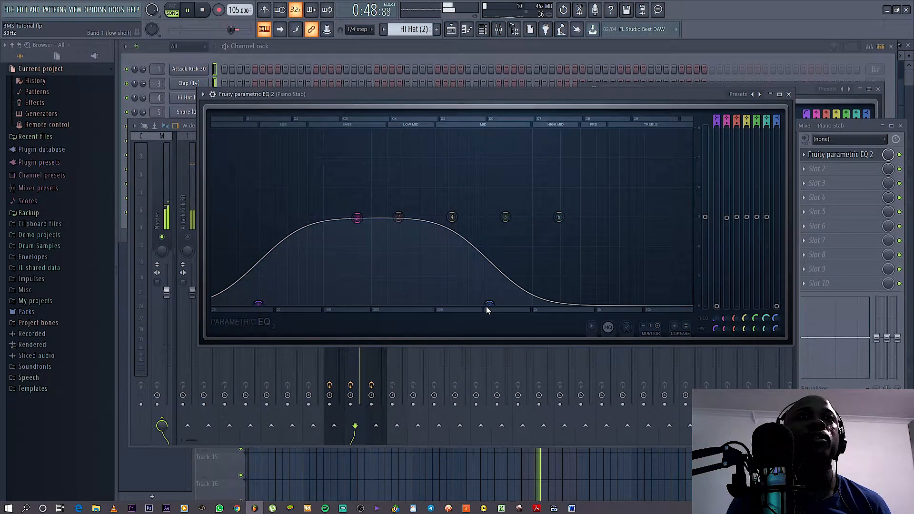
click(779, 94)
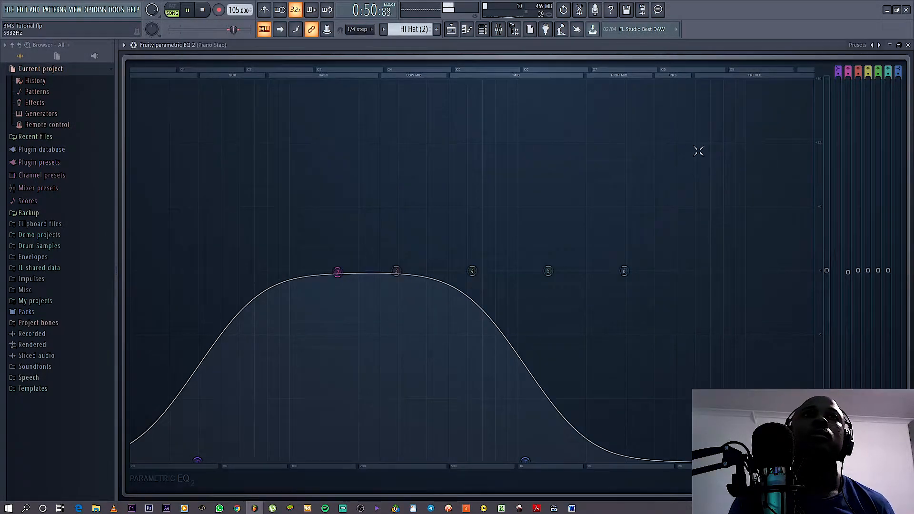
click(908, 45)
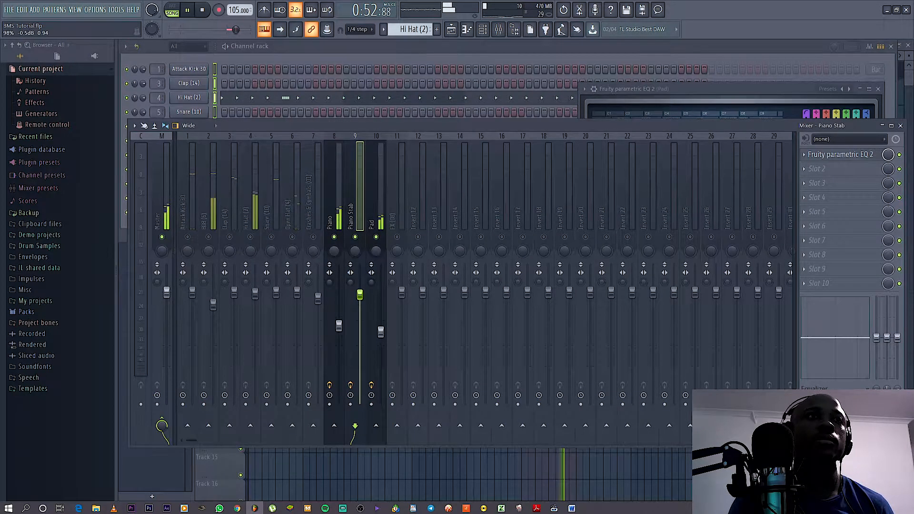
Unmute the Open Hat track and add Fruity Parametric EQ 2 to its first effect slot during playback
click(297, 224)
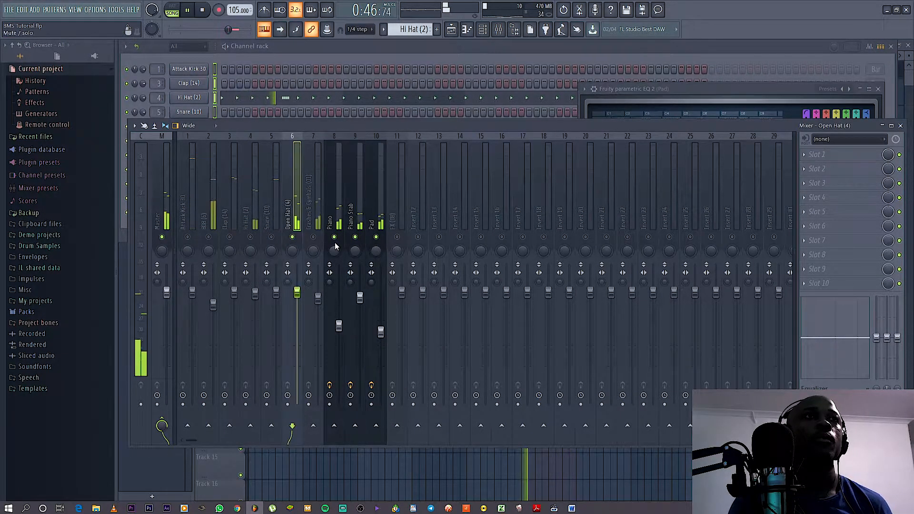
click(826, 149)
click(640, 139)
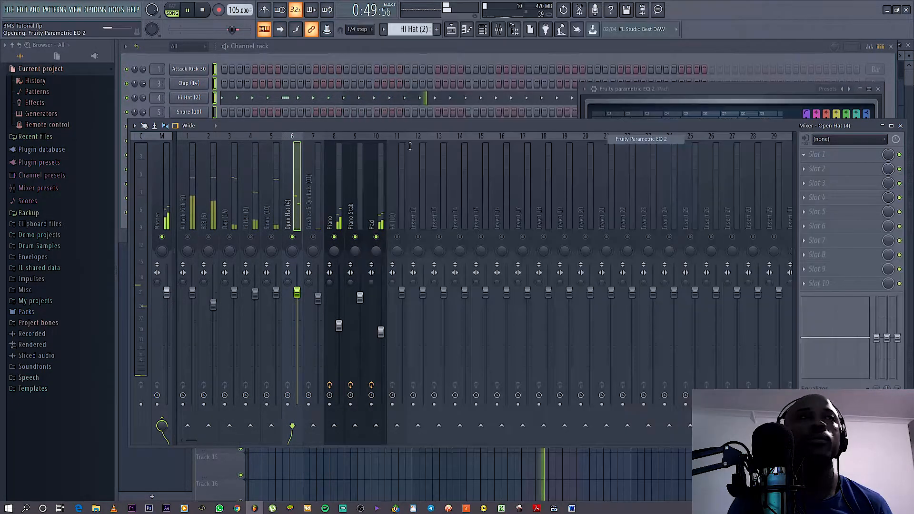
right_click(216, 217)
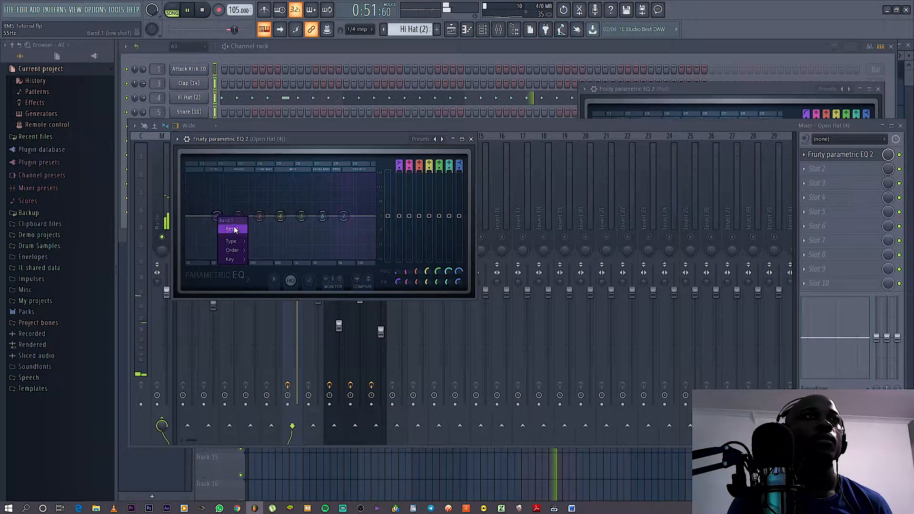
click(244, 227)
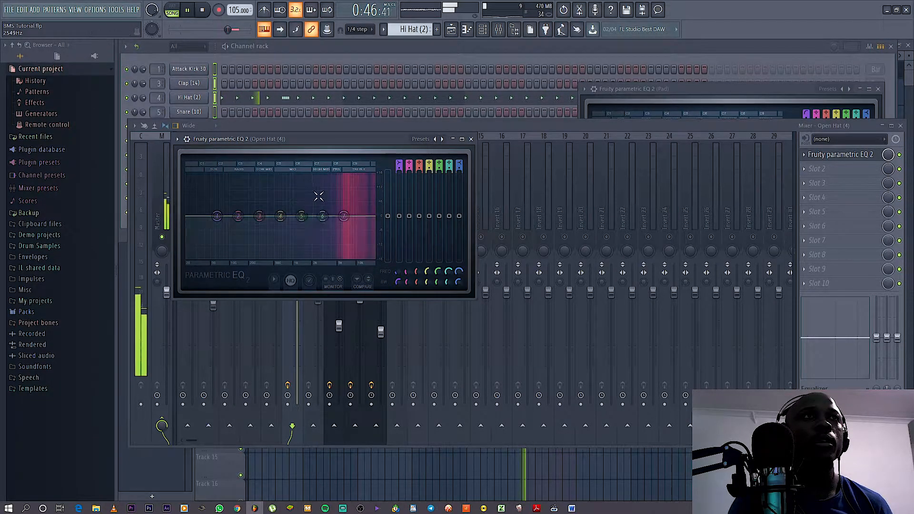
Set band 7 of the Open Hat equalizer to Low pass and sweep its cutoff down to between bands 4 and 5 during playback
key(space)
right_click(343, 216)
mouse_move(371, 241)
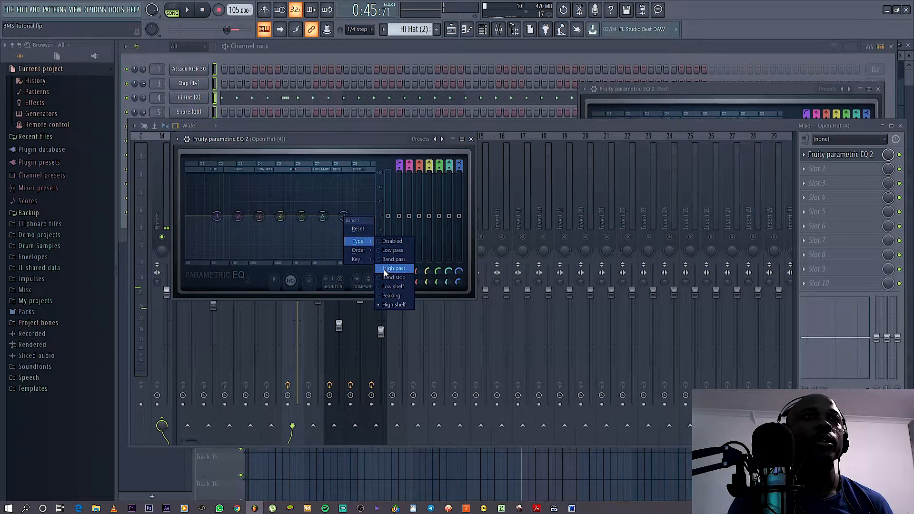
click(391, 250)
key(space)
drag(351, 223, 296, 223)
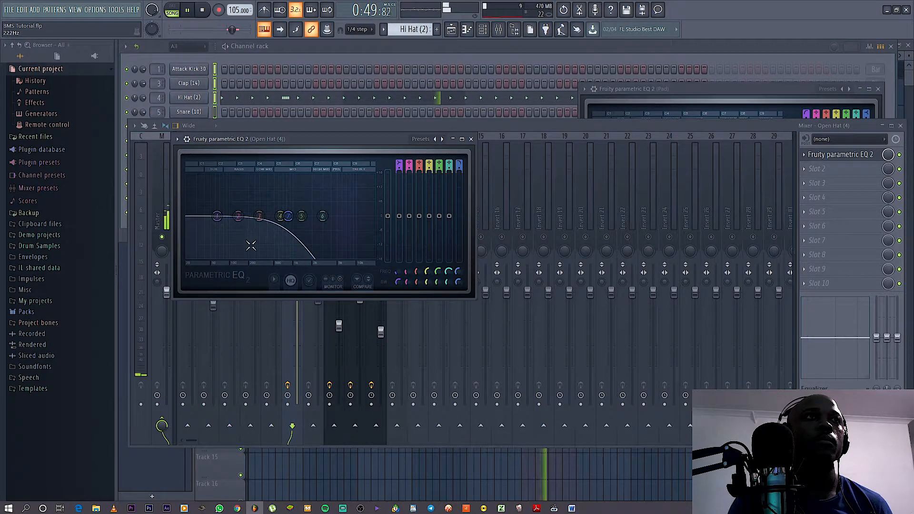
Pull the Open Hat's band 1 shelf down to -18 dB at about 3385 Hz, raise band 7's cutoff to the treble end, and close the equalizer
drag(216, 216, 250, 257)
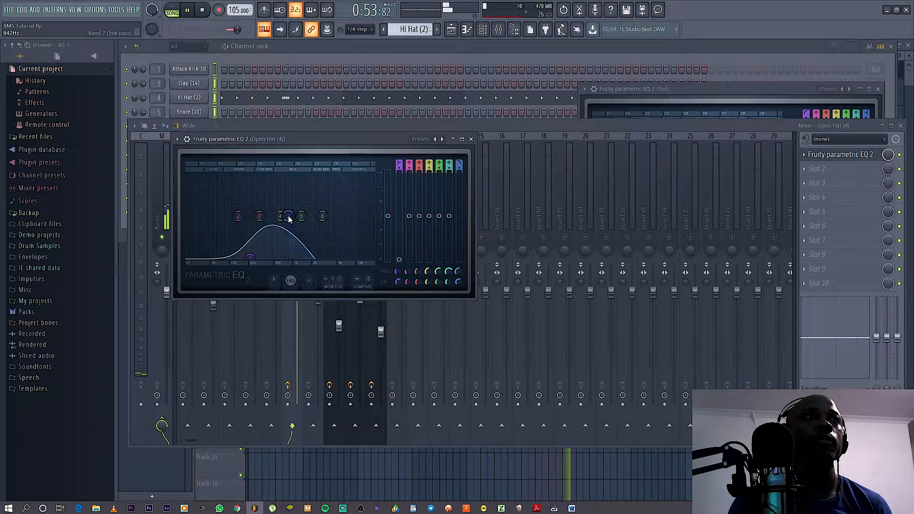
drag(288, 216, 373, 216)
drag(250, 257, 326, 257)
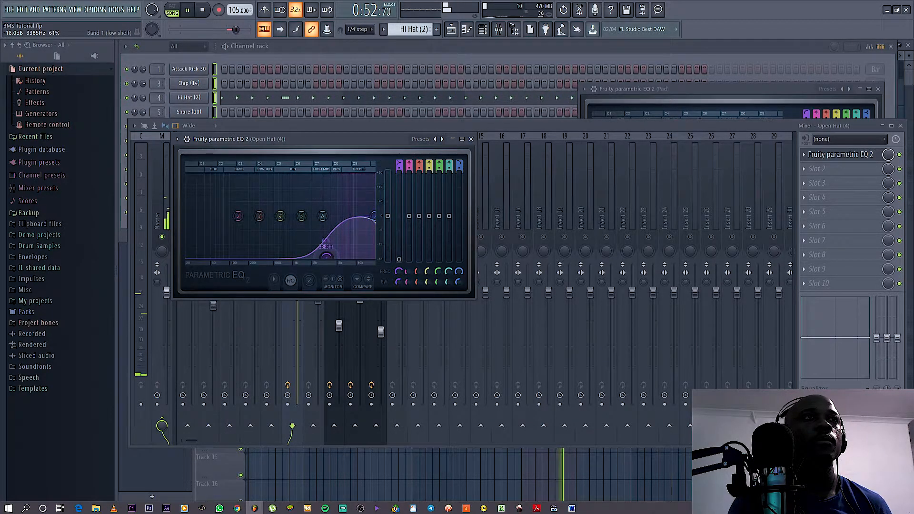
click(470, 139)
Unmute the Snare track, add Fruity Parametric EQ 2 to its first effect slot, and move the window clear of the used tracks
key(space)
click(280, 236)
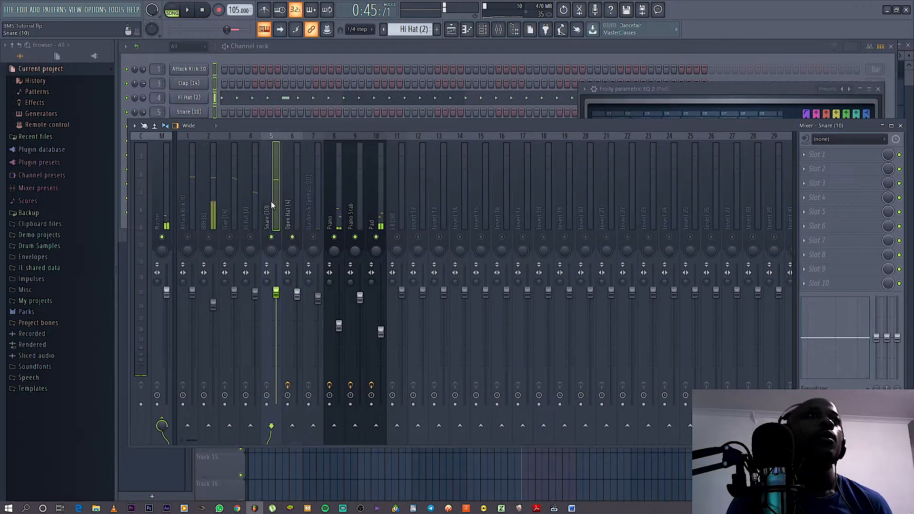
key(space)
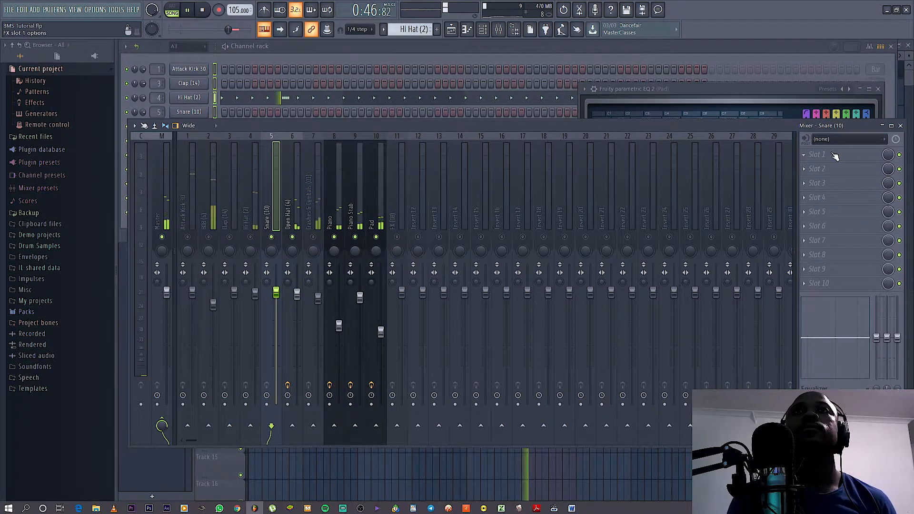
click(834, 155)
click(646, 140)
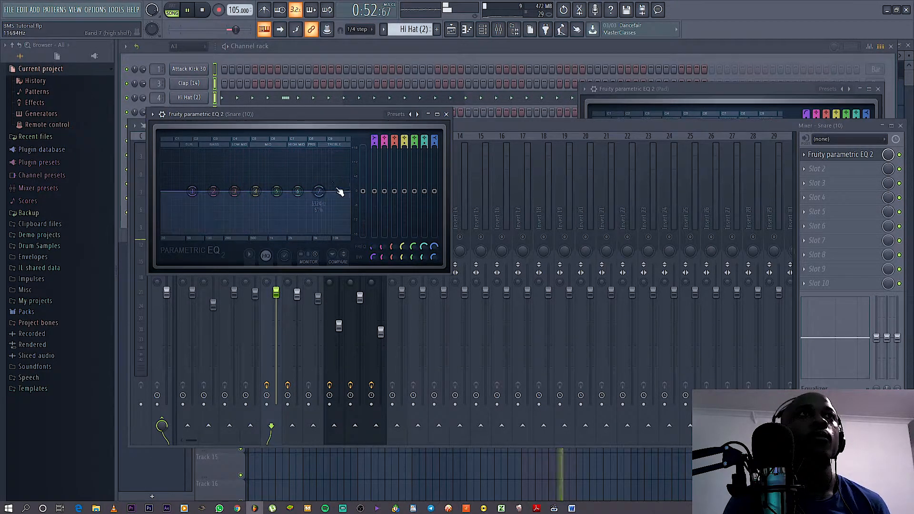
drag(341, 115, 718, 62)
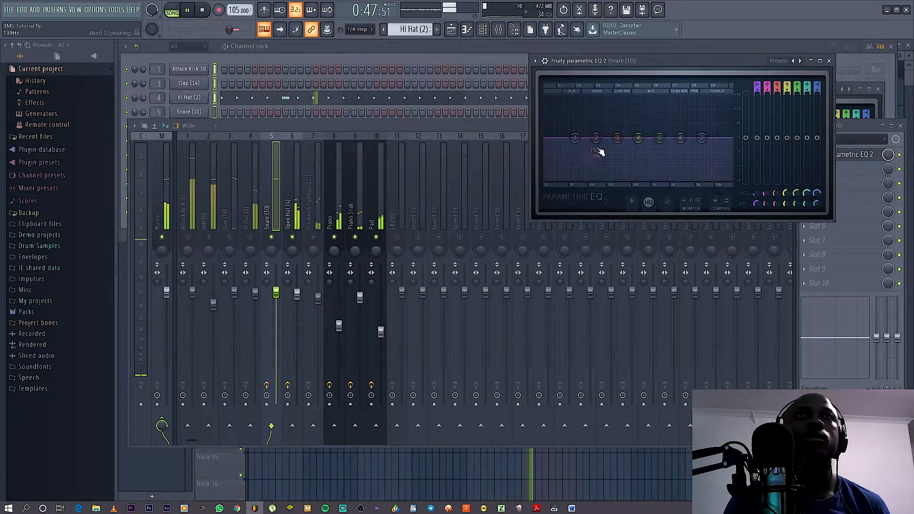
Cut the Snare's lows by pulling the band 1 shelf fully down near band 2, and level the band 7 shelf beside band 3
drag(701, 138, 609, 179)
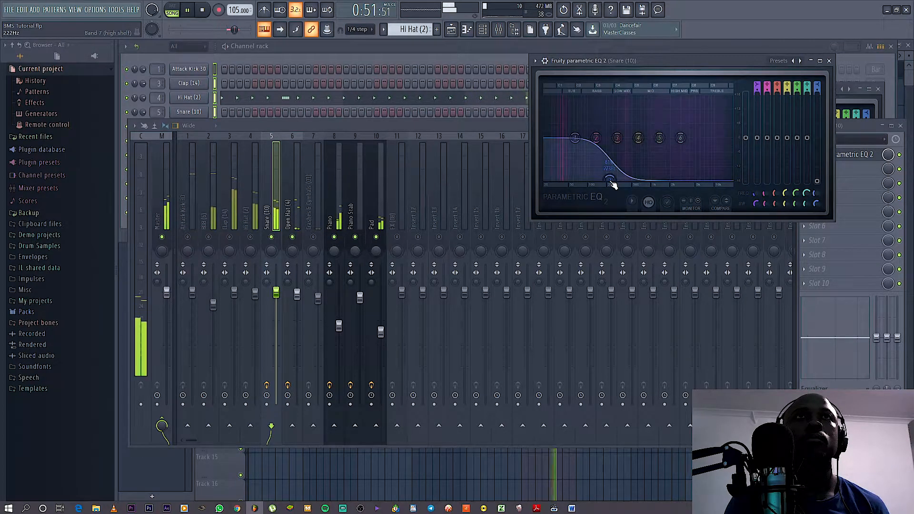
drag(579, 139, 622, 140)
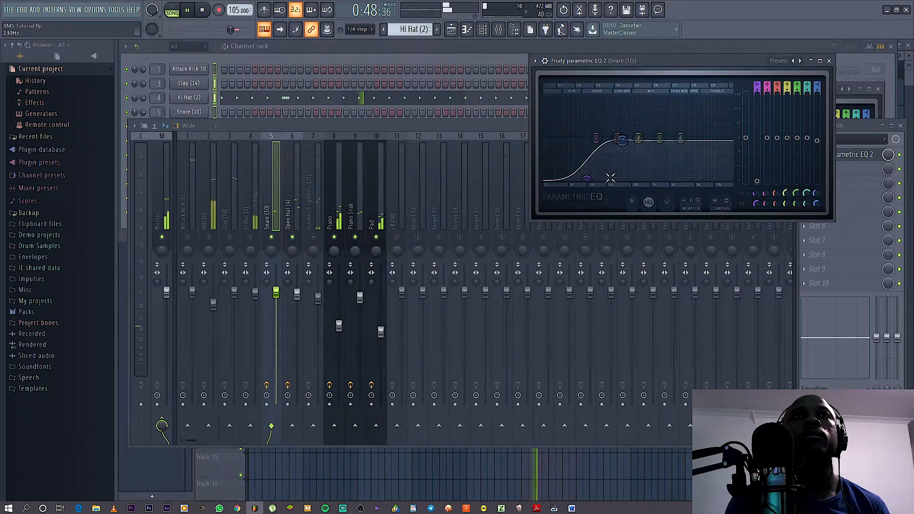
mouse_move(587, 179)
mouse_down()
mouse_move(608, 184)
mouse_move(599, 180)
mouse_up()
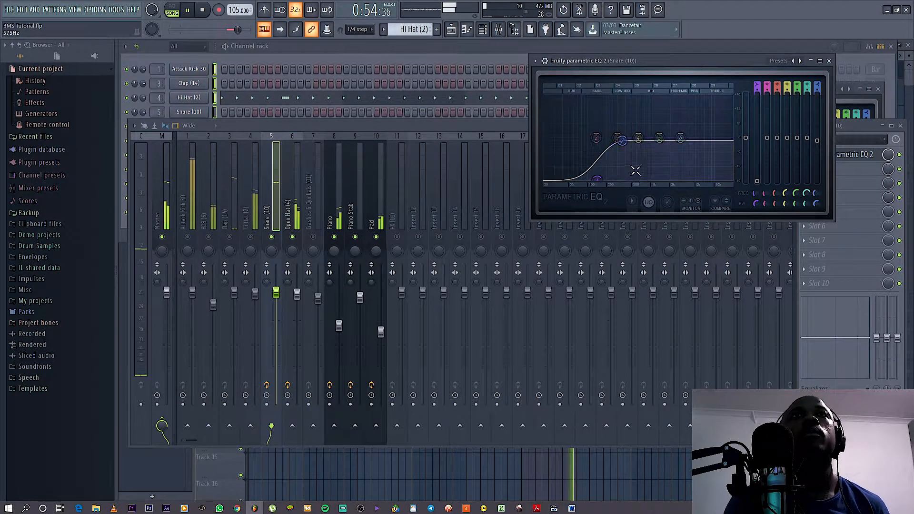
drag(623, 138, 619, 138)
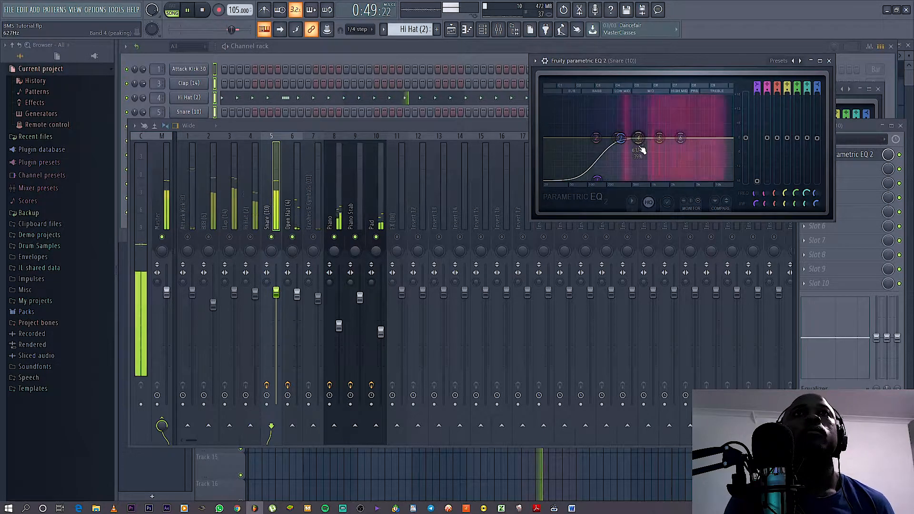
Boost band 4 of the Snare equalizer about 6 dB near 531 Hz and narrow its bandwidth to 5%
drag(642, 141, 637, 127)
scroll(640, 127, down, 3)
scroll(636, 126, down, 1)
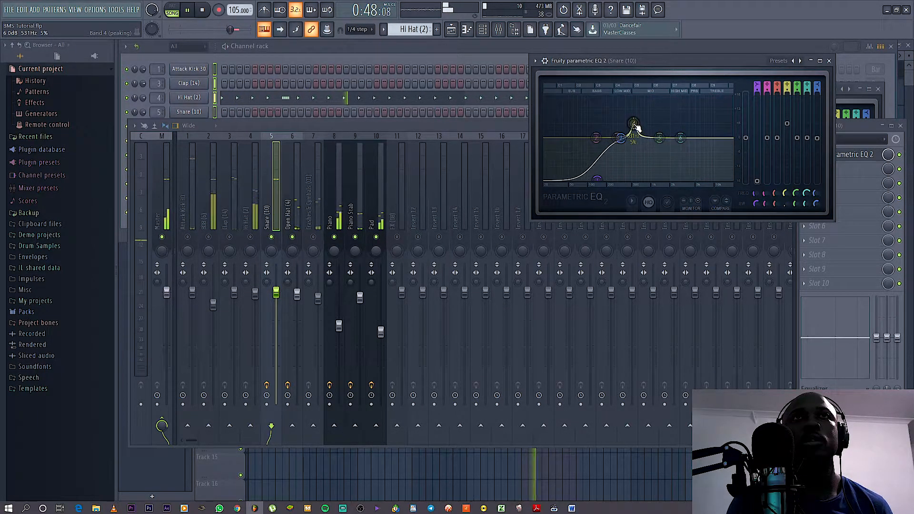
scroll(637, 127, down, 3)
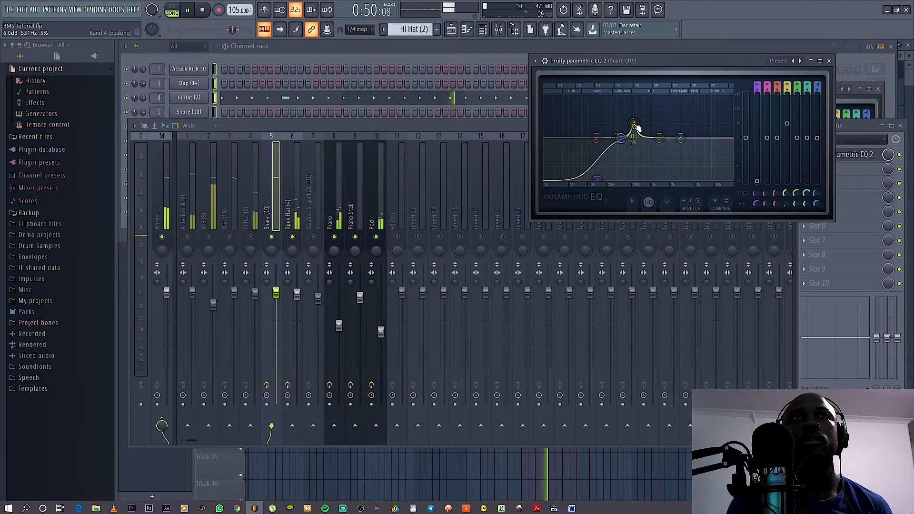
Shift the Snare's band 4 peak to about 416 Hz, reduce it to a slight, narrow boost, and close the equalizer
drag(628, 112, 630, 111)
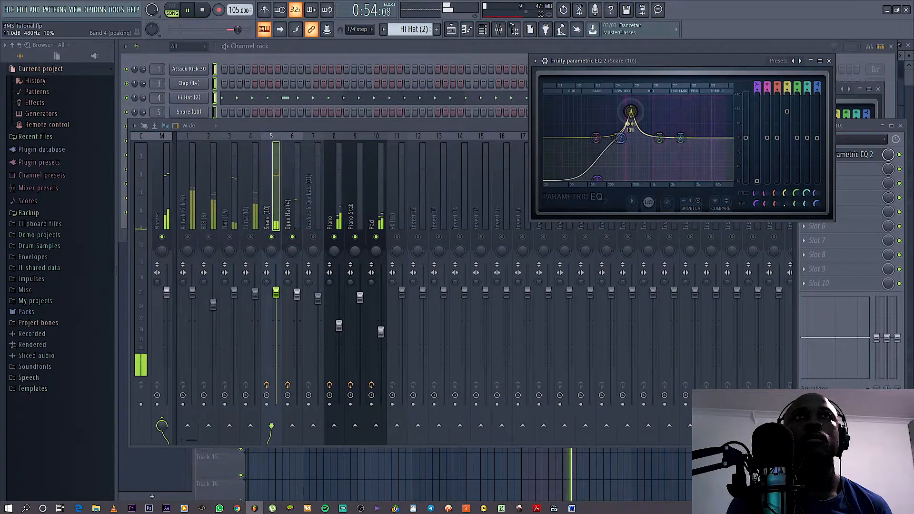
drag(633, 112, 631, 112)
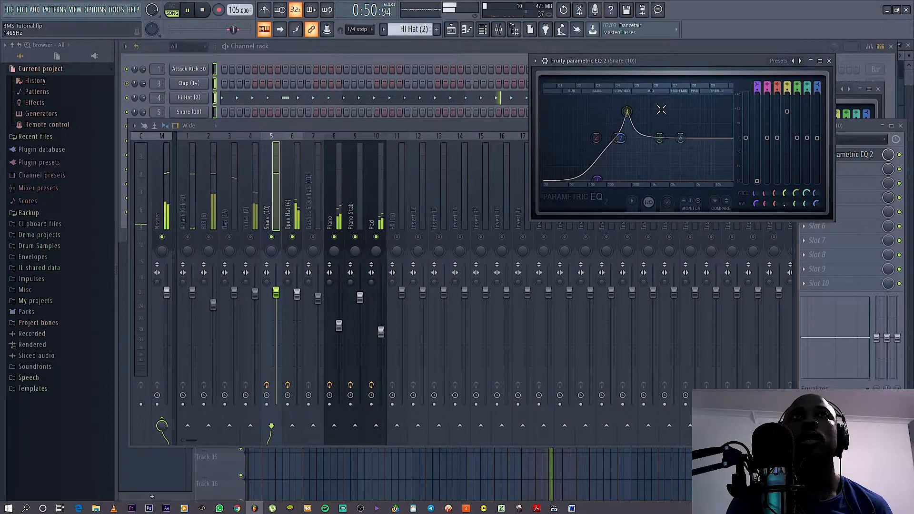
scroll(629, 116, up, 3)
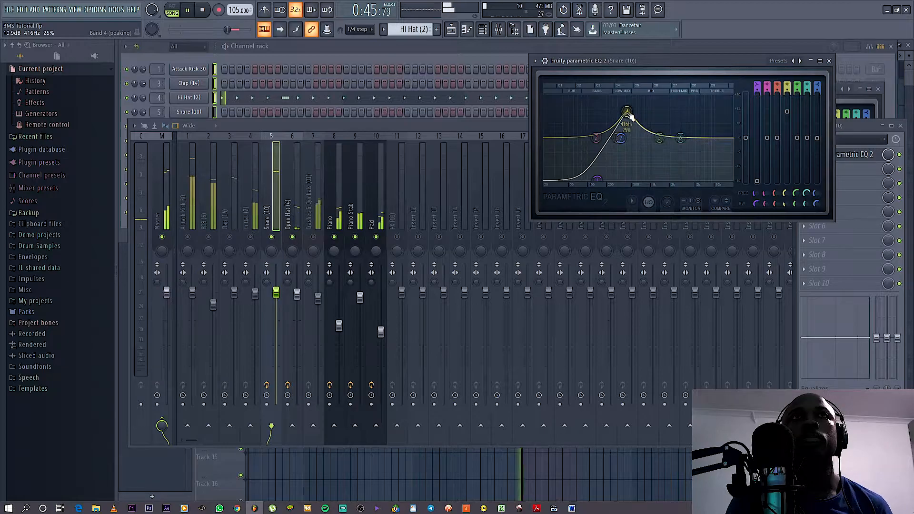
scroll(629, 117, down, 3)
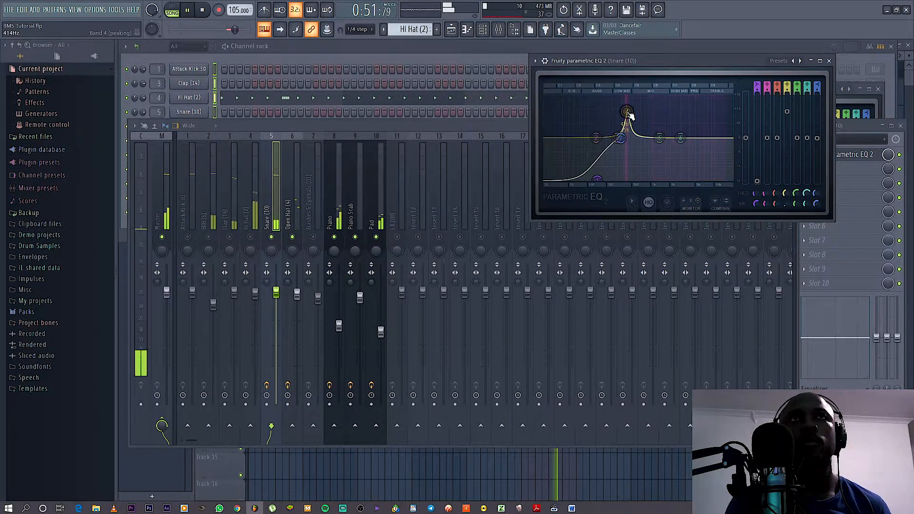
drag(784, 113, 786, 128)
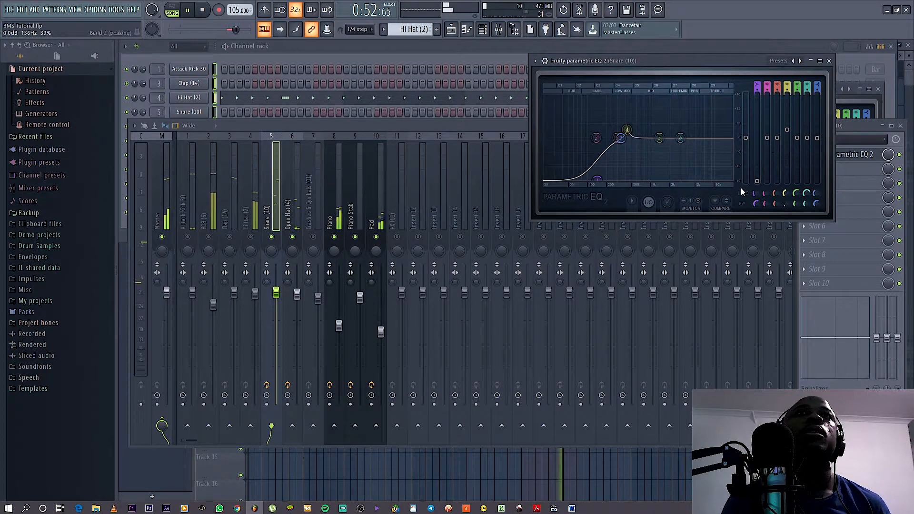
drag(698, 64, 649, 57)
drag(630, 138, 652, 136)
key(Escape)
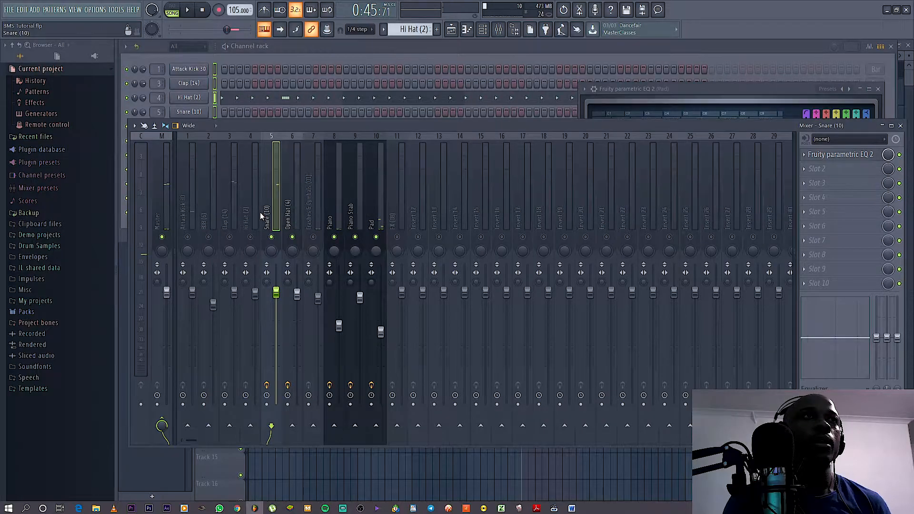
Unmute the Crashes & Cymbals track and add Fruity Parametric EQ 2 to its first effect slot
click(316, 238)
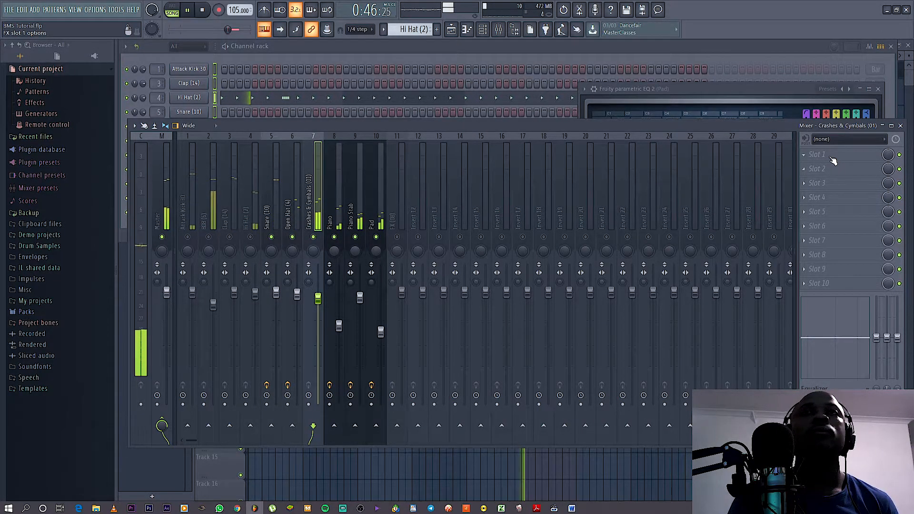
click(833, 157)
click(640, 139)
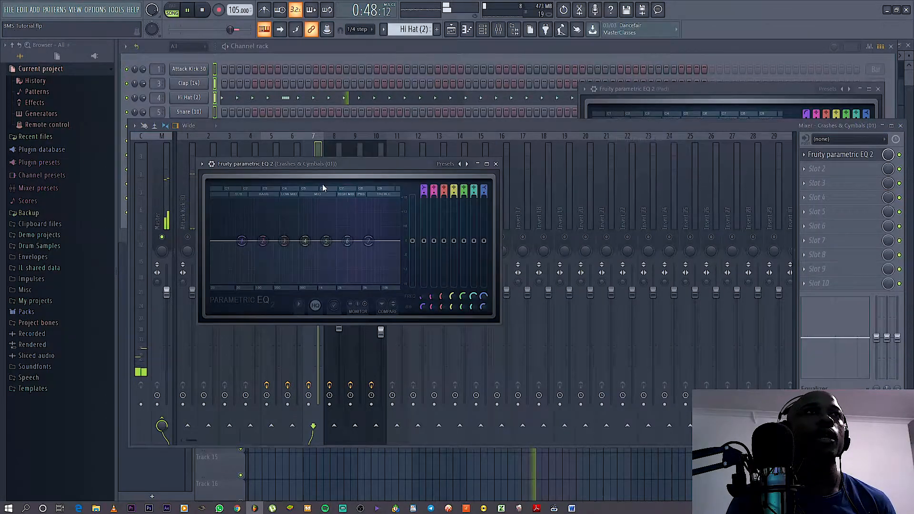
Cut the Crashes & Cymbals' lows by pulling the band 1 shelf fully down just above 1 kHz, and close the equalizer
key(space)
drag(242, 241, 327, 283)
key(space)
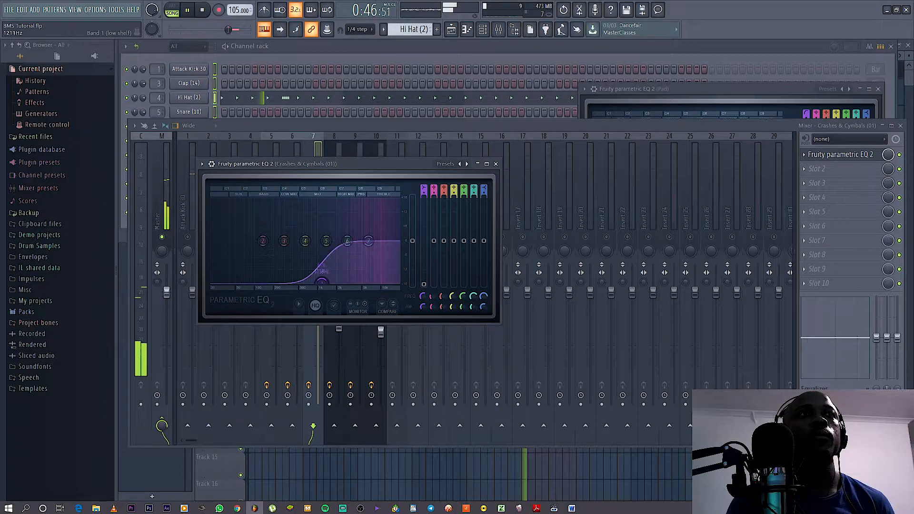
click(408, 129)
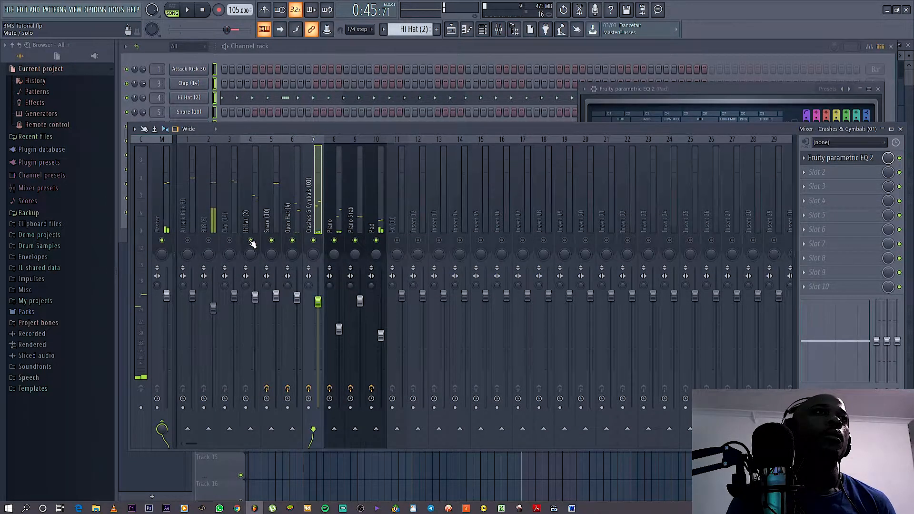
Unmute the Hi Hat and Clap tracks, resume playback, and go through the percussion tracks in the mixer
key(space)
click(228, 217)
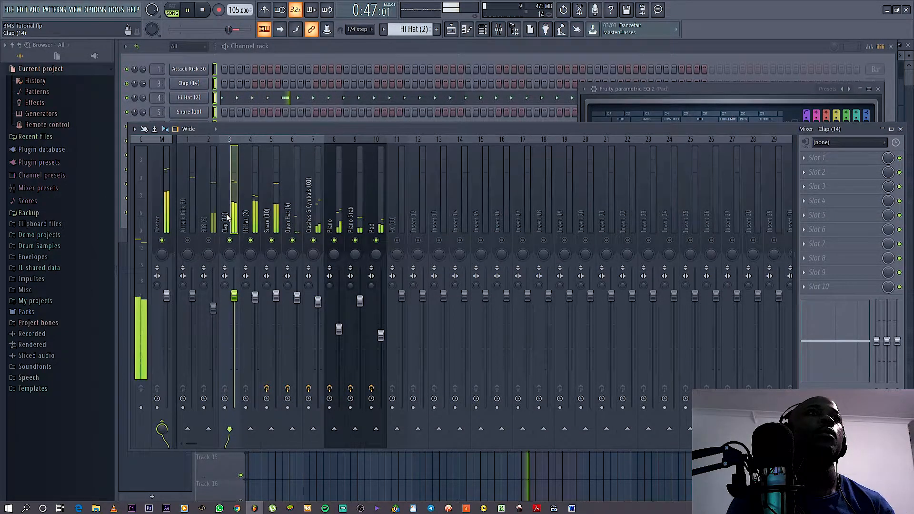
click(251, 216)
click(298, 216)
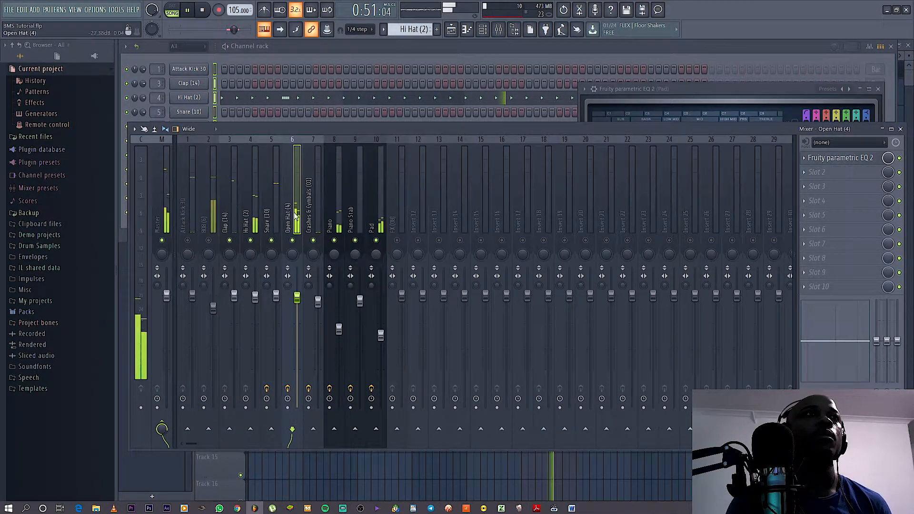
click(265, 222)
Add Fruity Parametric EQ 2 to the first effect slot of the Hi Hat track
click(251, 224)
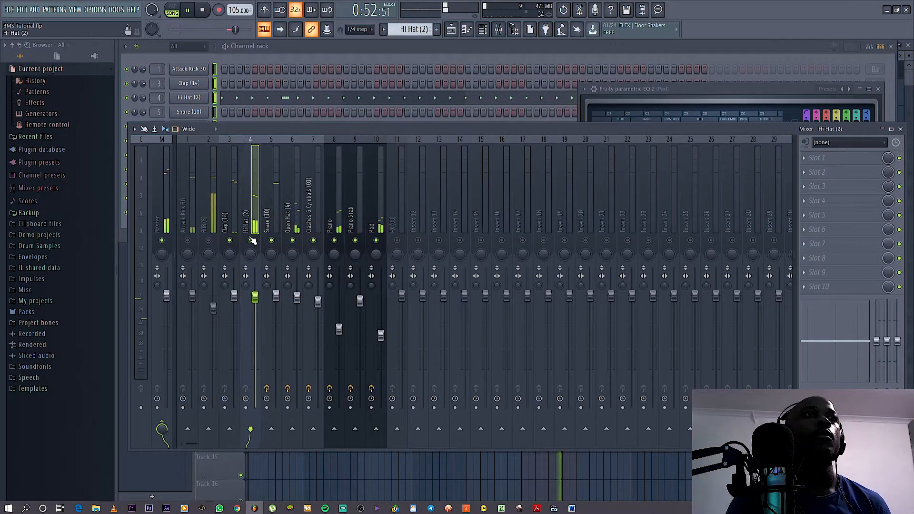
click(814, 160)
click(659, 142)
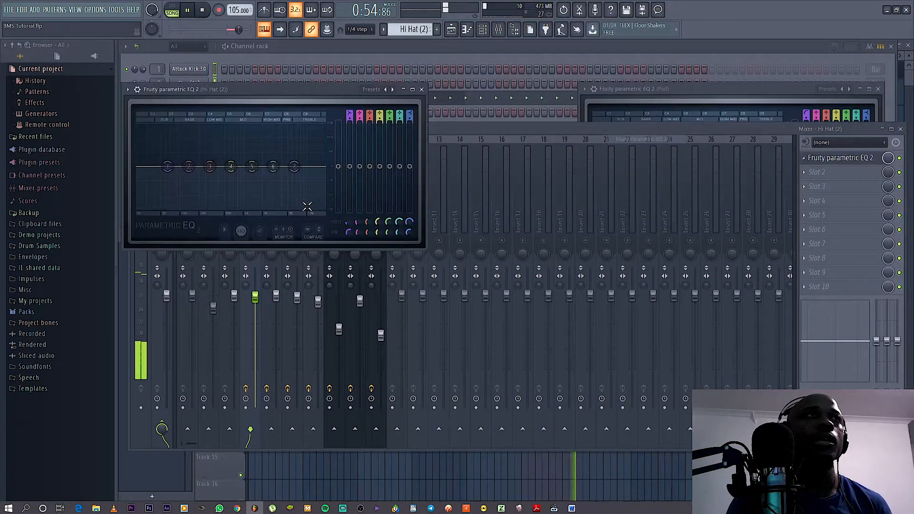
Cut the Hi Hat's lows by pulling the band 1 shelf fully down at about band 6's frequency
drag(168, 168, 272, 208)
click(484, 127)
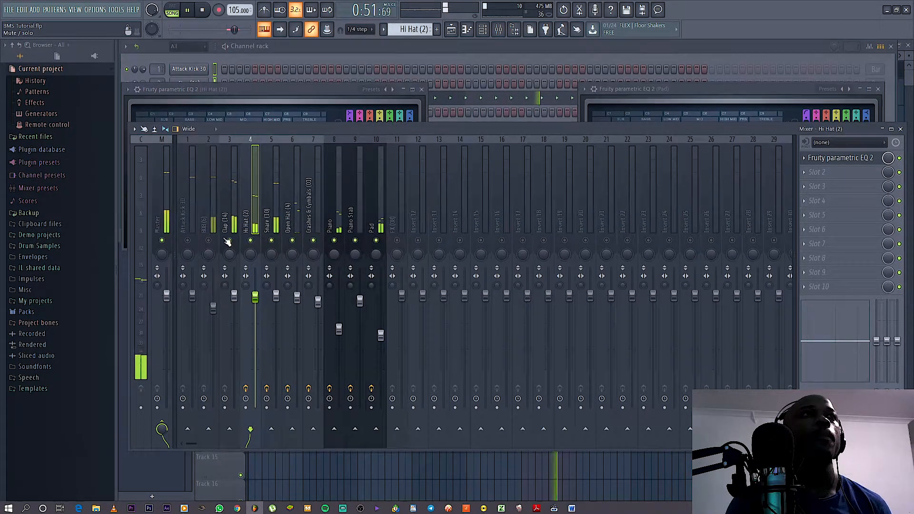
Add Fruity Parametric EQ 2 to the first effect slot of the Clap track
click(226, 230)
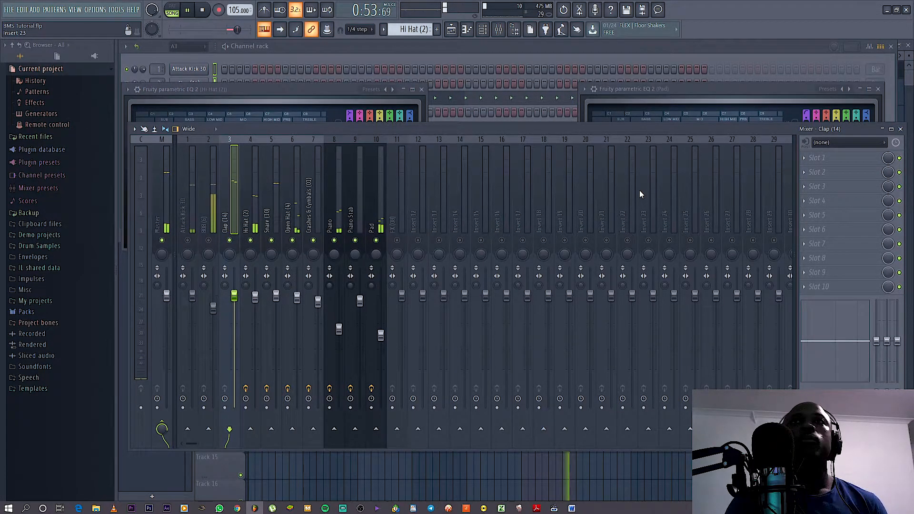
click(839, 162)
click(675, 140)
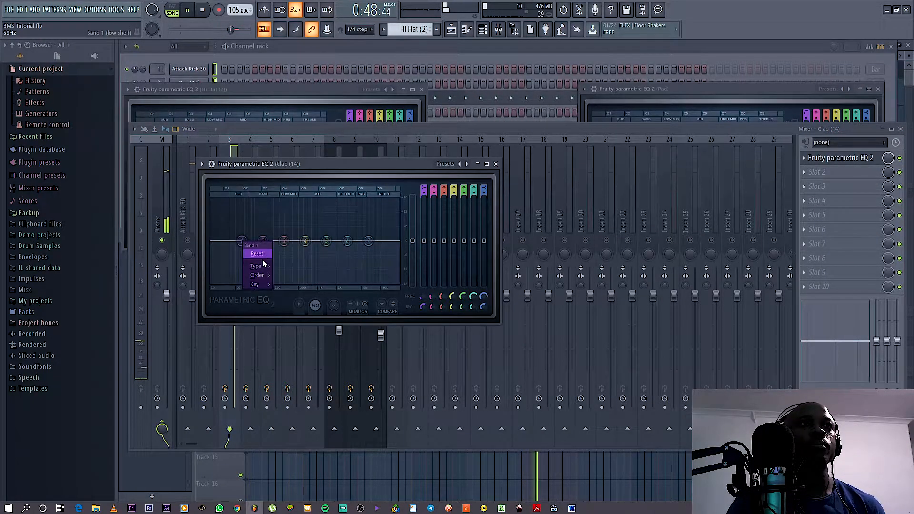
Change the Clap equalizer's band 1 to High pass, raise its cutoff to between bands 3 and 4, and close the equalizer
mouse_move(261, 267)
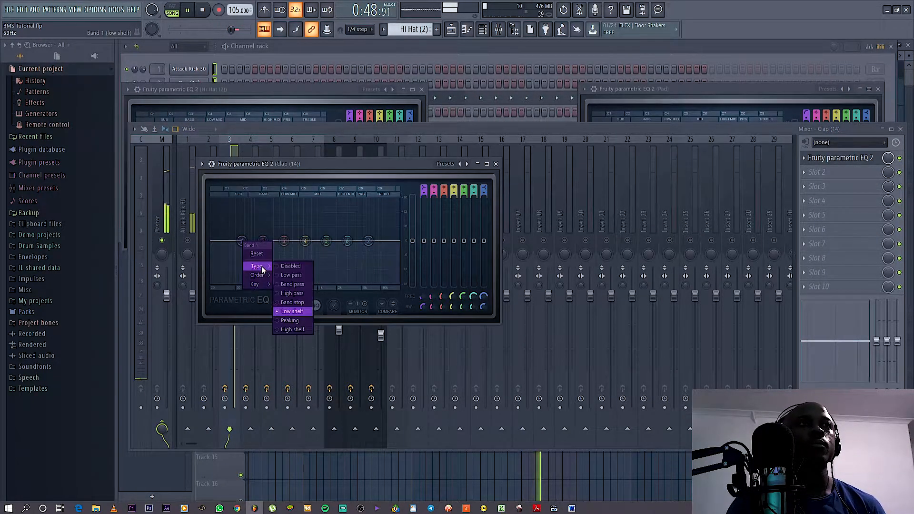
click(293, 292)
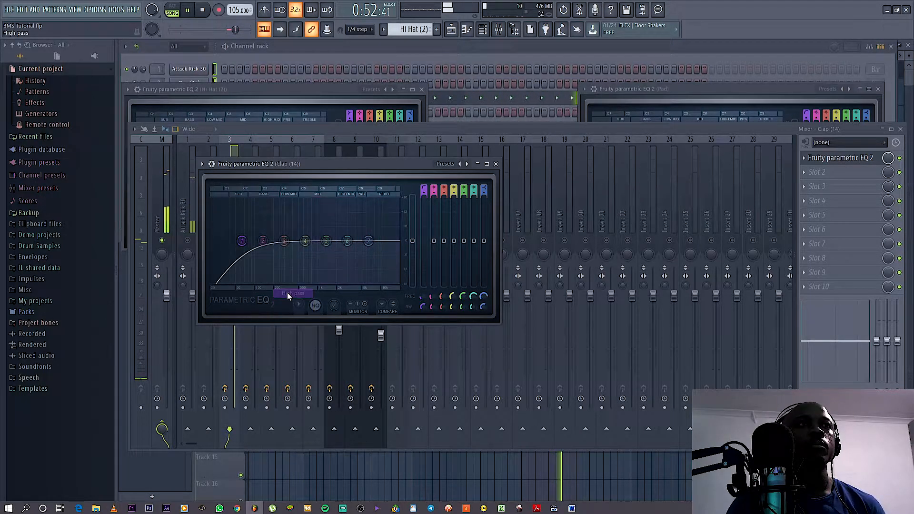
drag(244, 241, 295, 240)
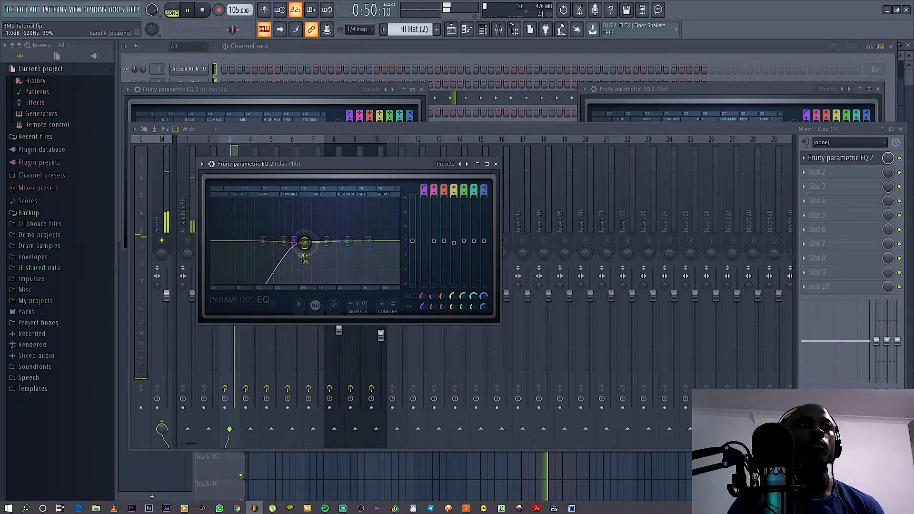
click(496, 164)
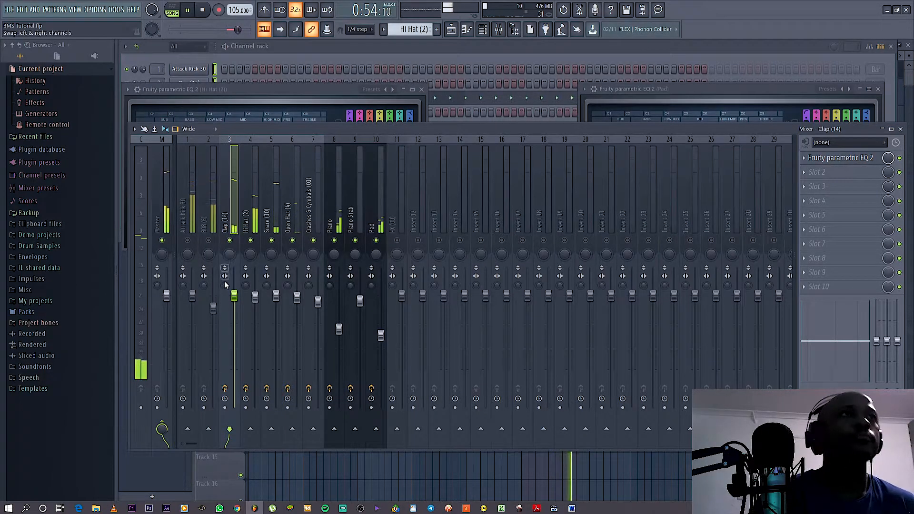
Unmute the Attack Kick 30 track and add Fruity Parametric EQ 2 to its first effect slot
key(space)
click(210, 242)
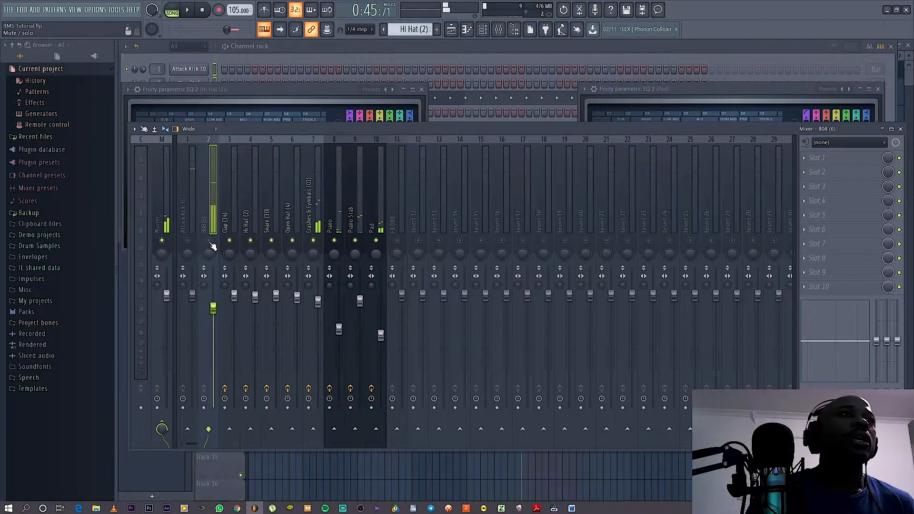
click(188, 239)
key(space)
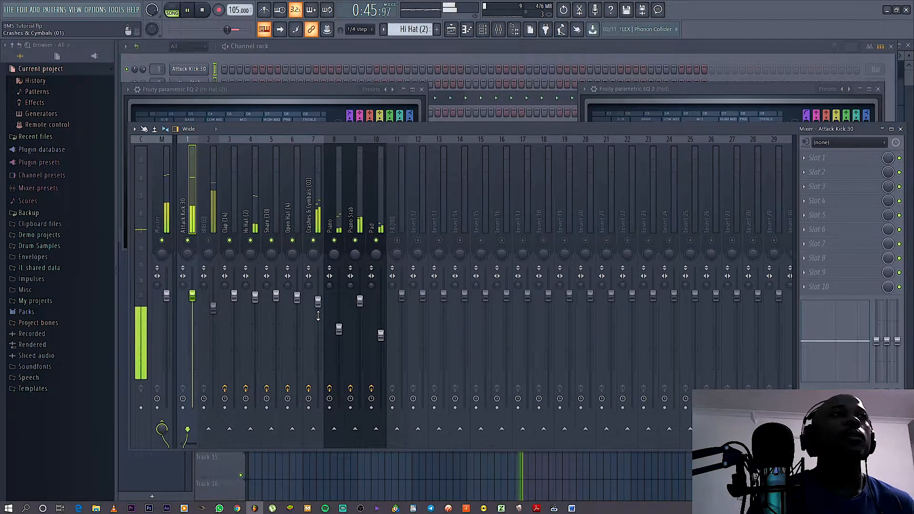
click(816, 158)
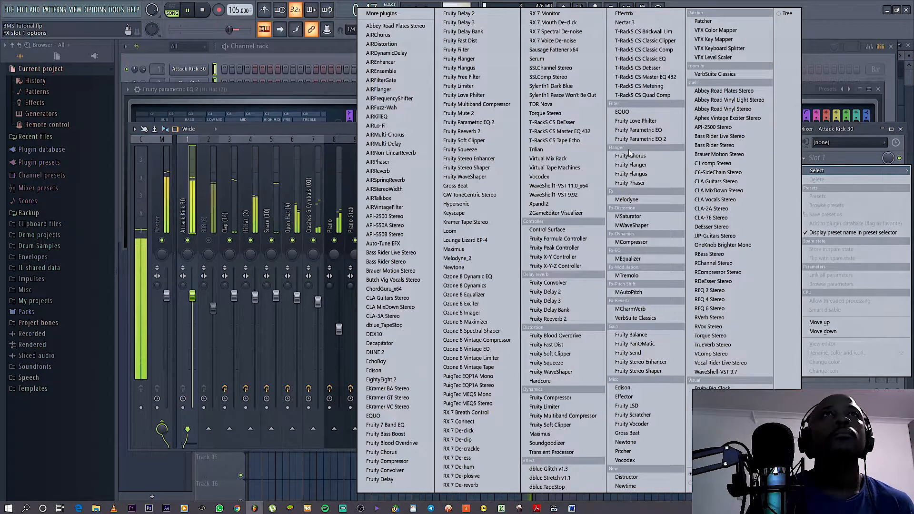
click(656, 138)
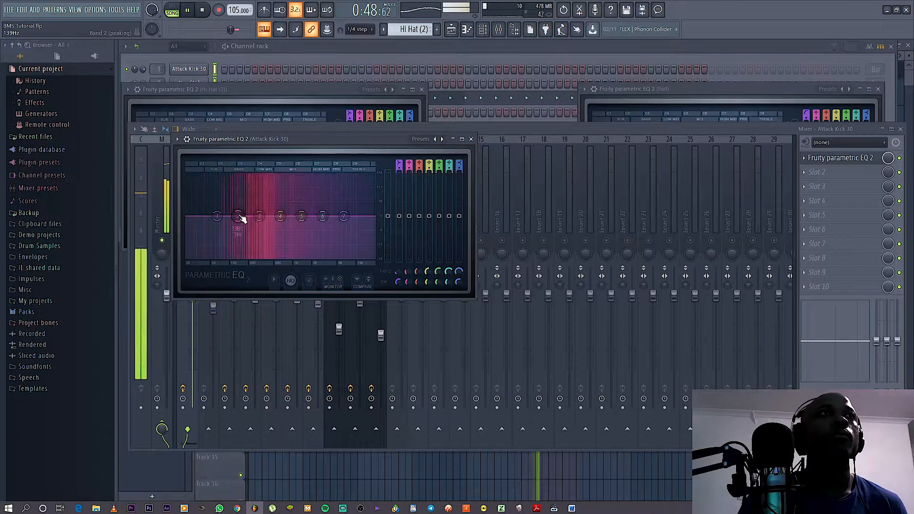
Boost the kick's low end with a narrowed band 2 peak placed just above band 1's frequency
drag(242, 216, 232, 193)
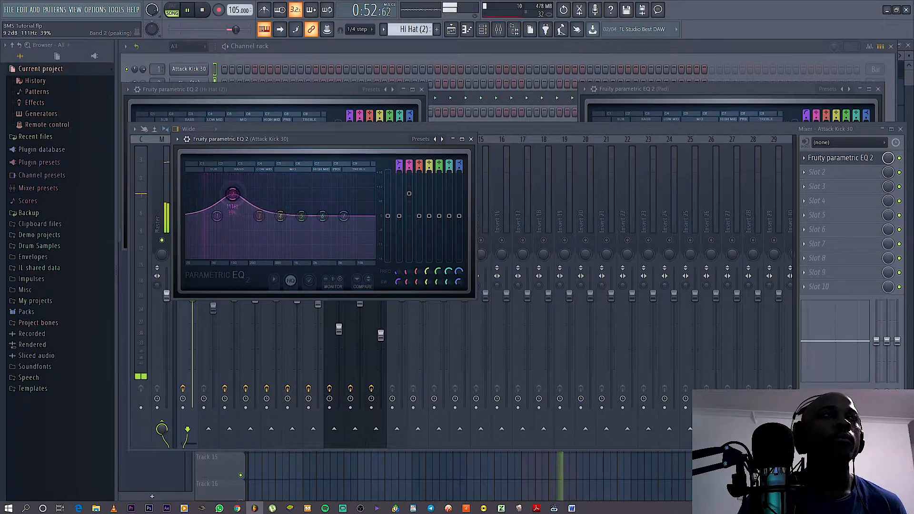
scroll(244, 201, down, 5)
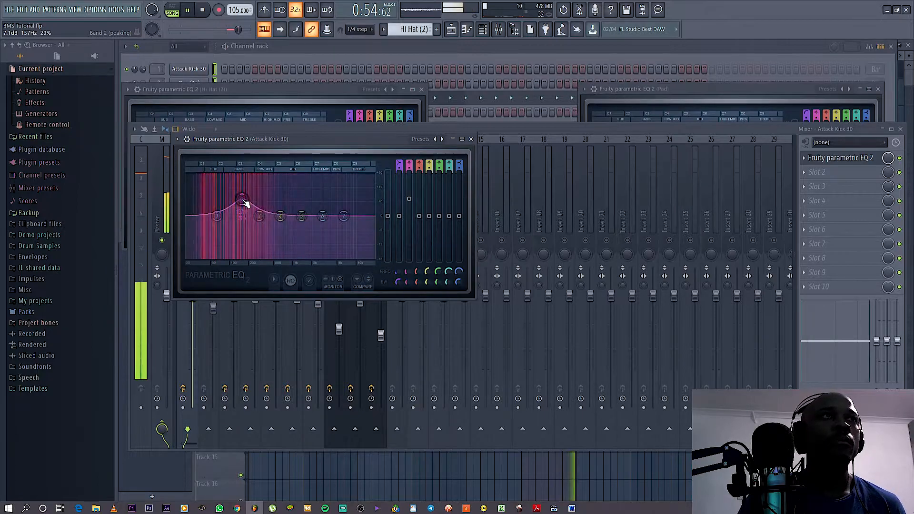
drag(226, 199, 226, 198)
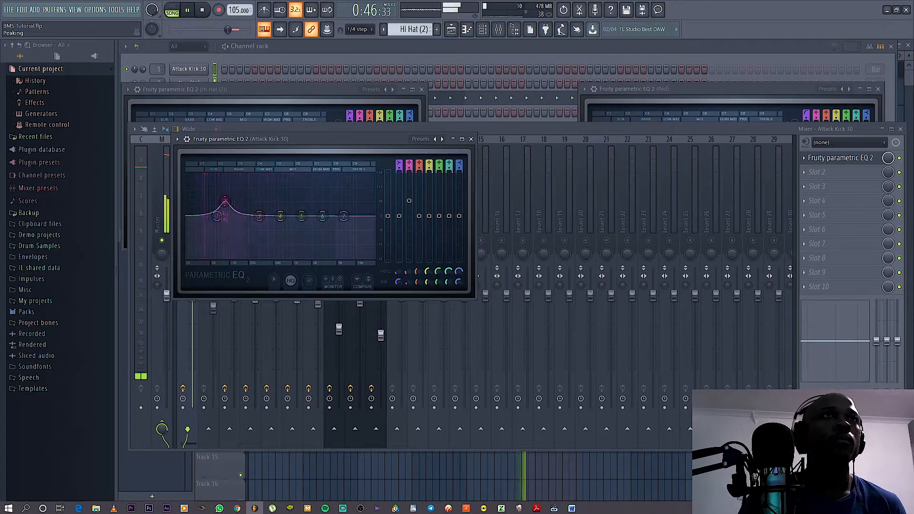
right_click(226, 204)
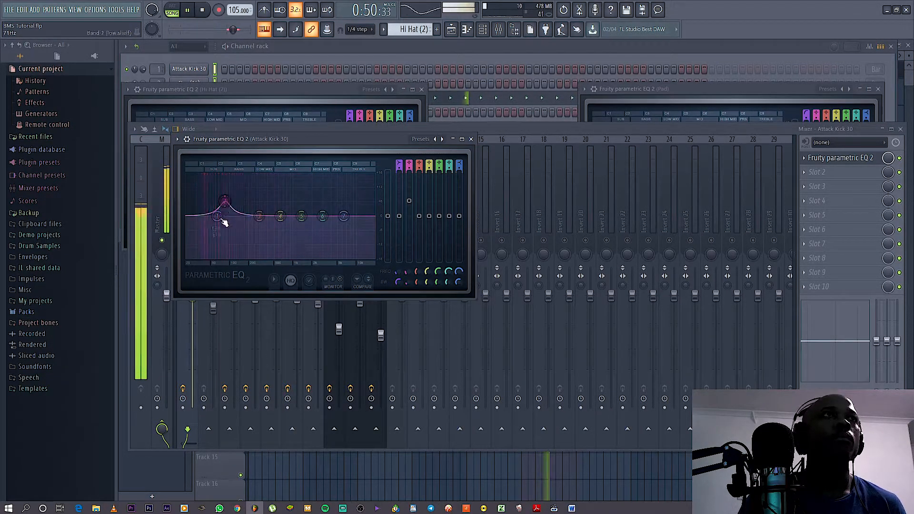
Compare the kick with its equalizer bypassed and enabled, and reduce the band 2 boost at about 90 Hz
click(899, 158)
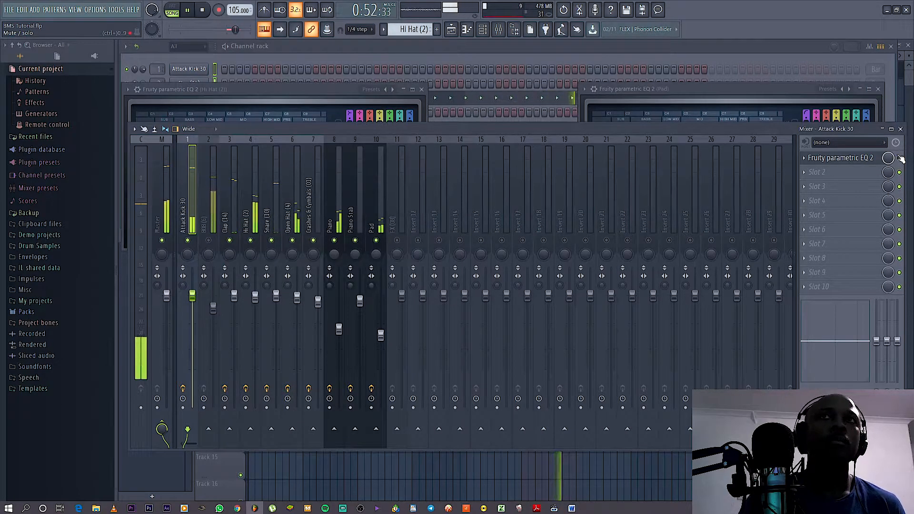
click(857, 158)
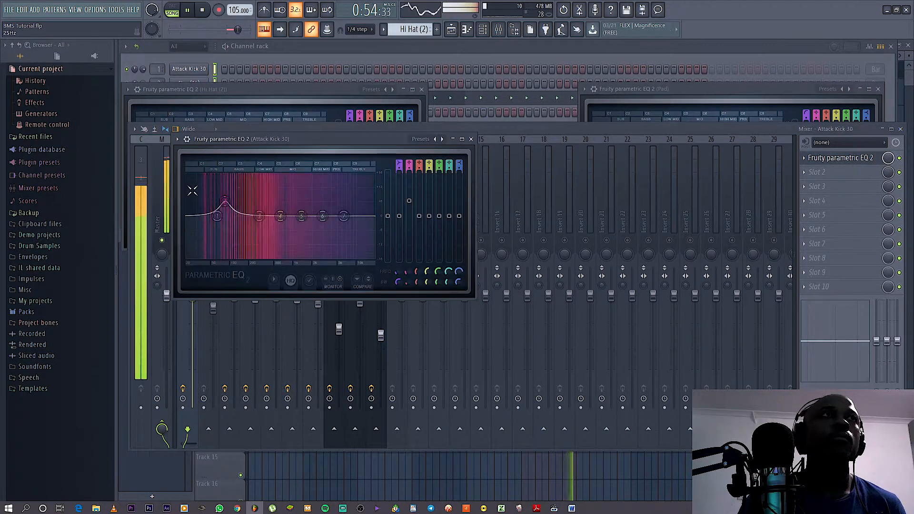
drag(307, 137, 500, 110)
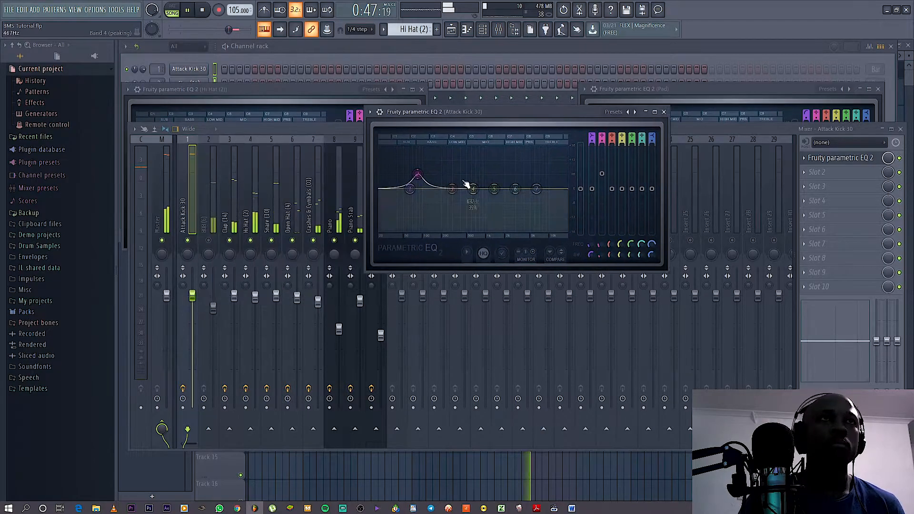
drag(418, 174, 420, 174)
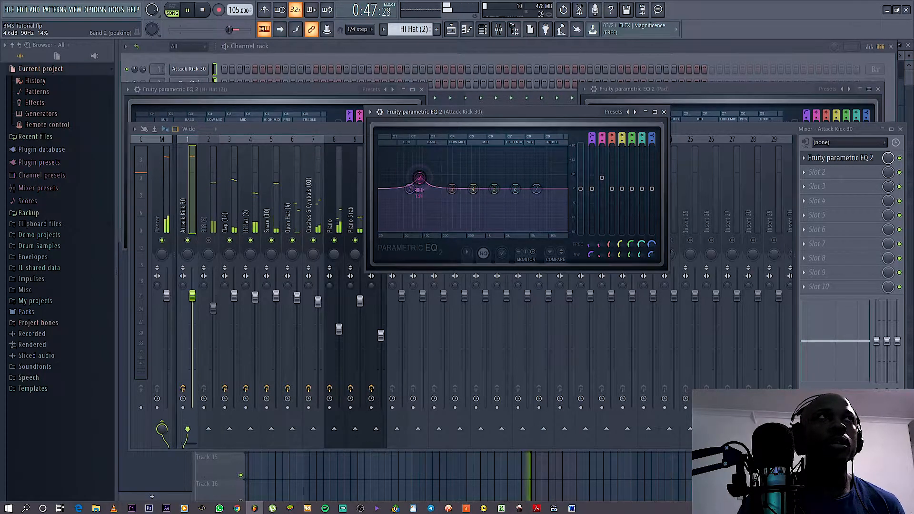
drag(419, 178, 419, 180)
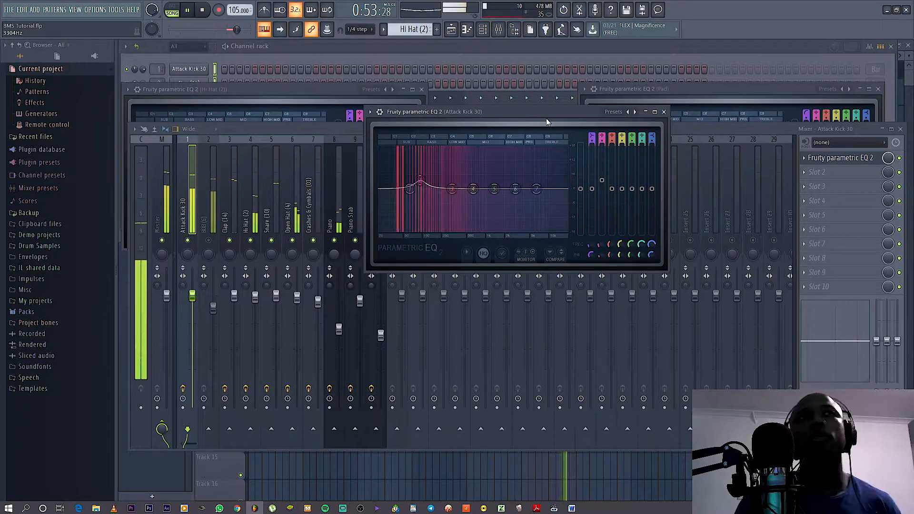
drag(512, 113, 561, 107)
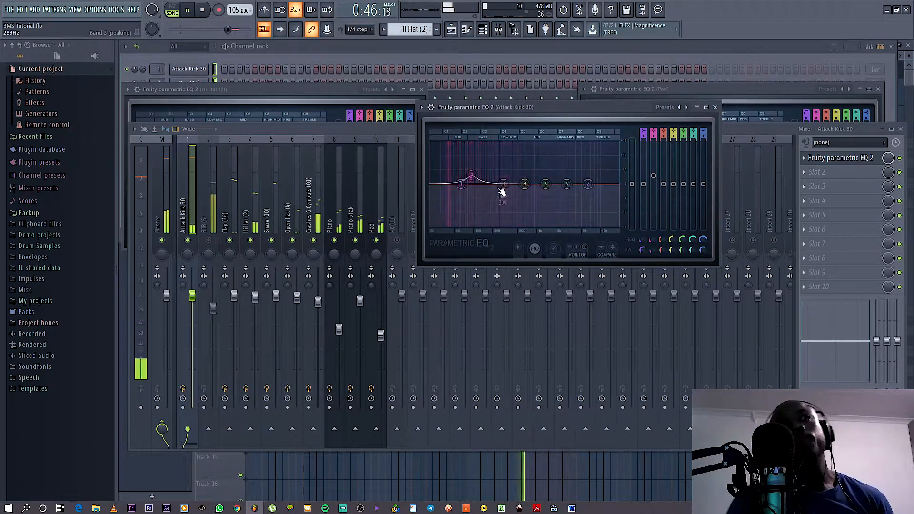
Try cutting the kick's highs by pulling the band 7 shelf fully down into the low mids, and reset the band
key(space)
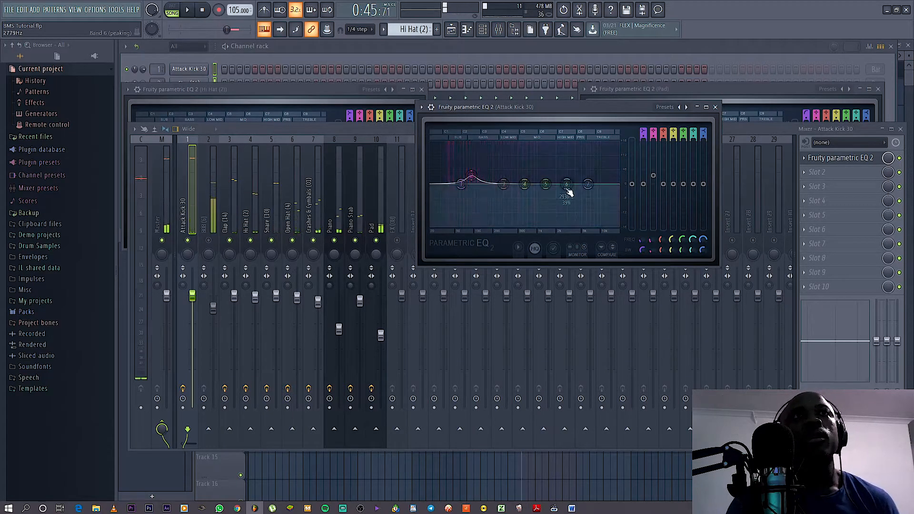
drag(587, 185, 510, 225)
key(space)
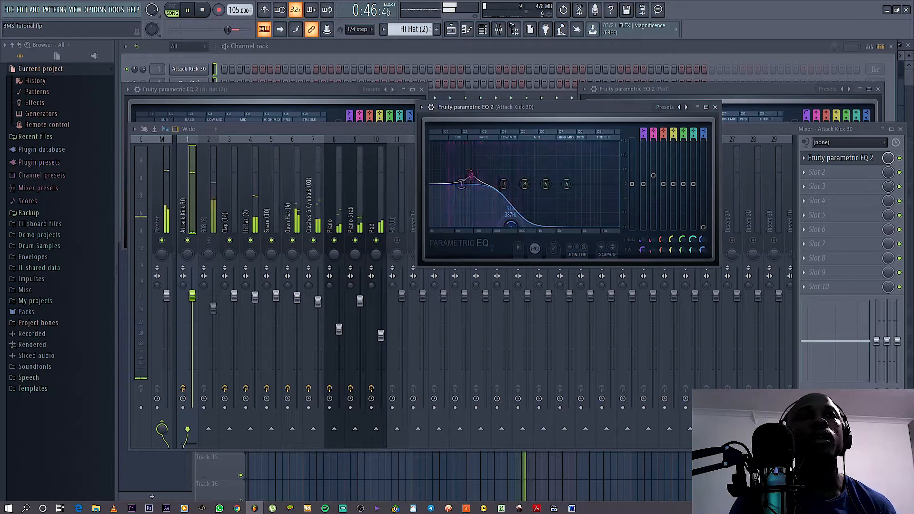
drag(510, 225, 589, 226)
right_click(588, 226)
click(599, 242)
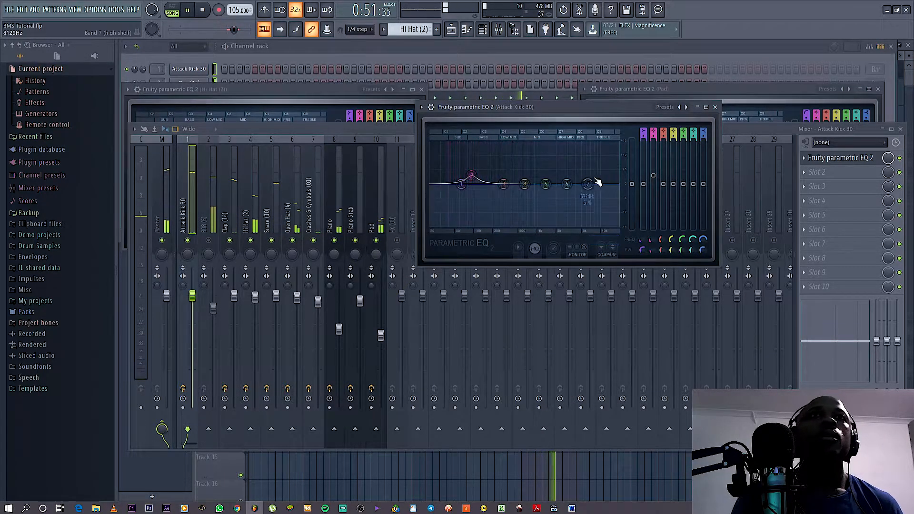
Replay the beat, recheck the kick's equalizer, and lower the Attack Kick 30 fader slightly
drag(568, 107, 482, 111)
key(space)
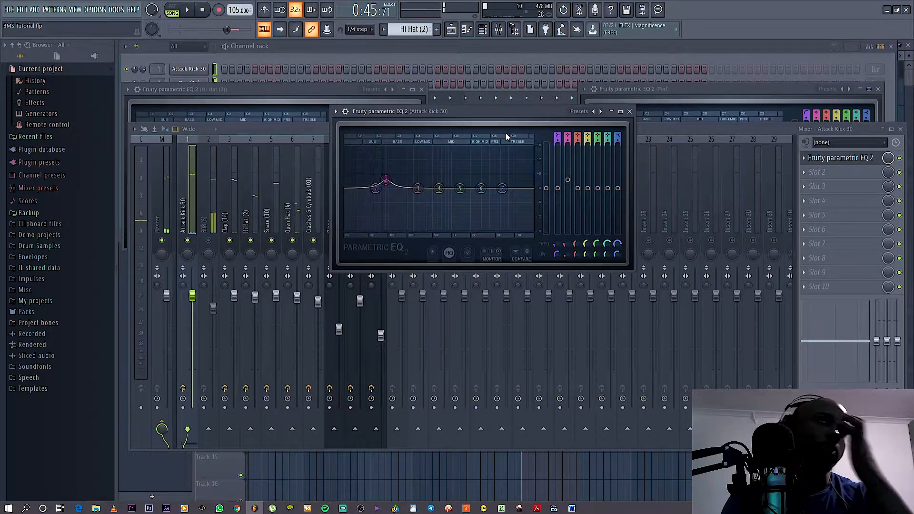
key(space)
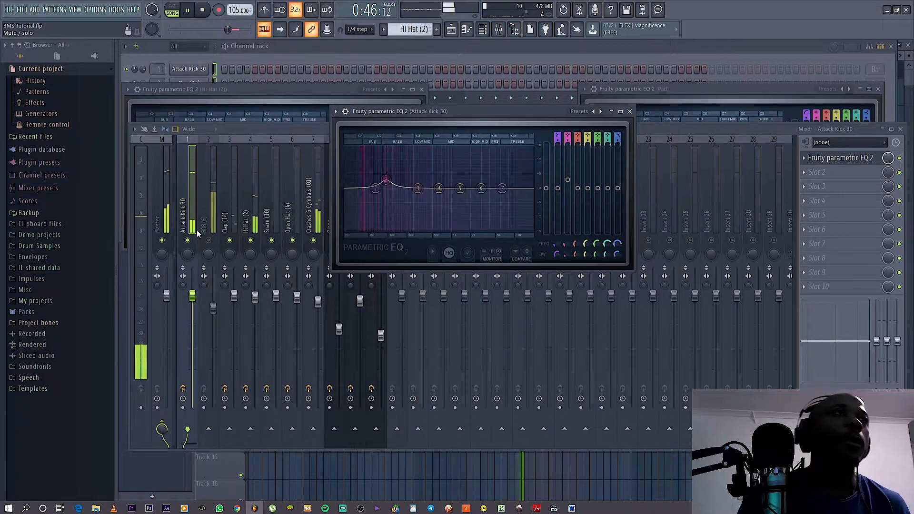
click(190, 213)
click(209, 214)
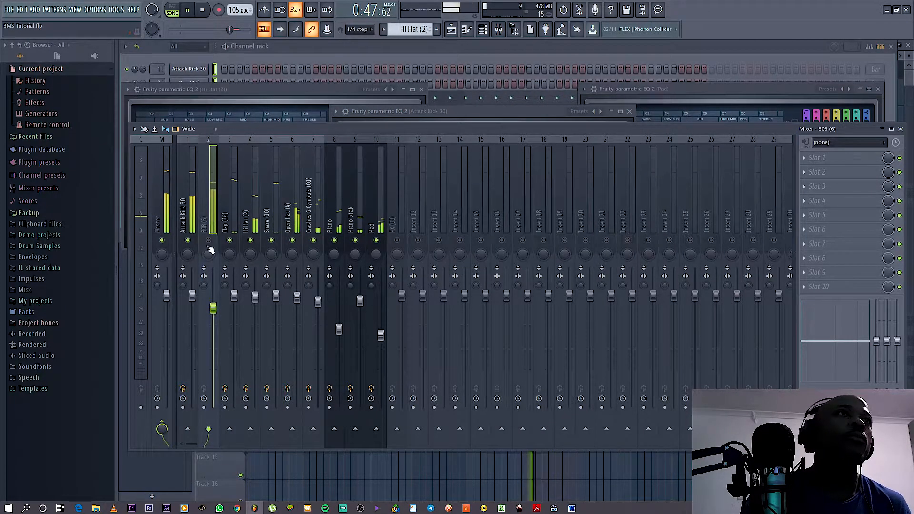
click(190, 215)
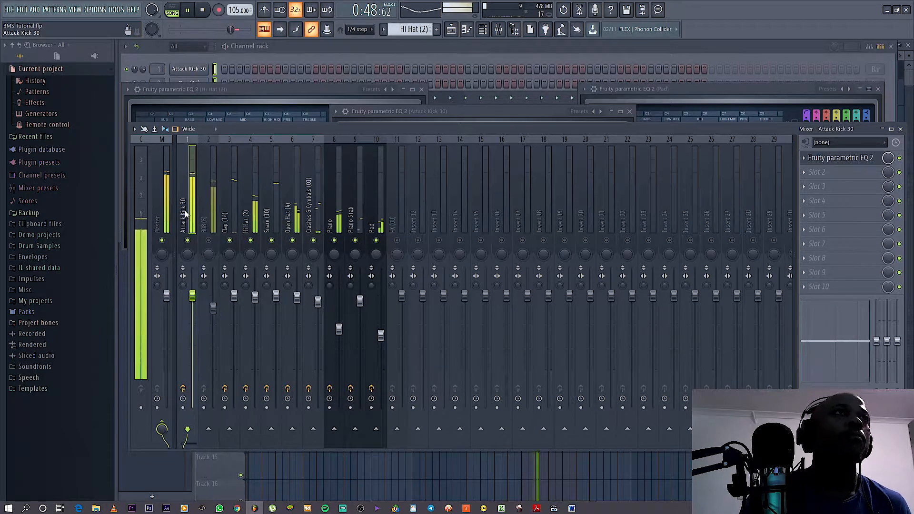
click(833, 160)
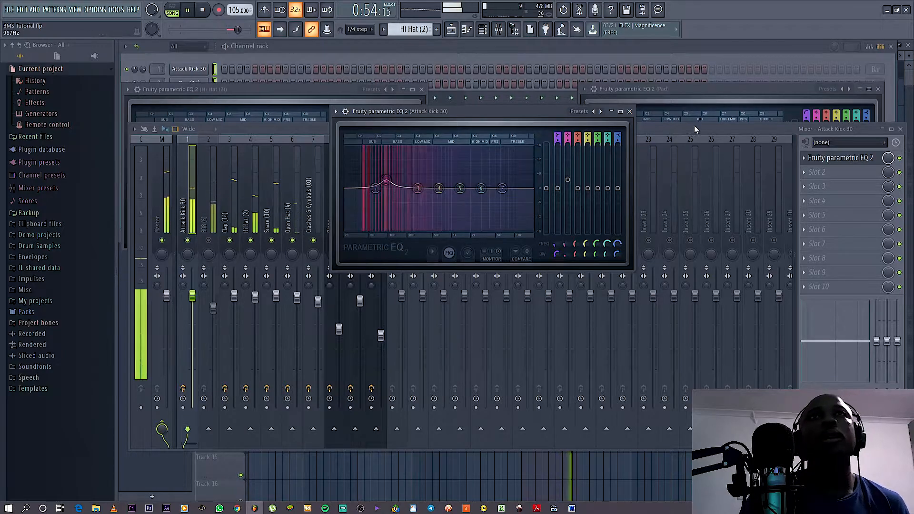
click(663, 129)
drag(197, 296, 198, 307)
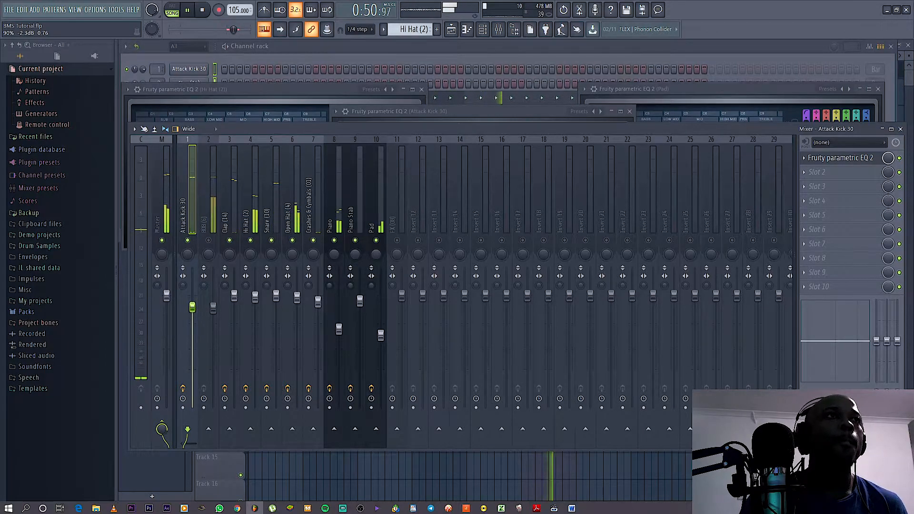
Unmute the 808 track and play the beat with it included
click(213, 216)
key(space)
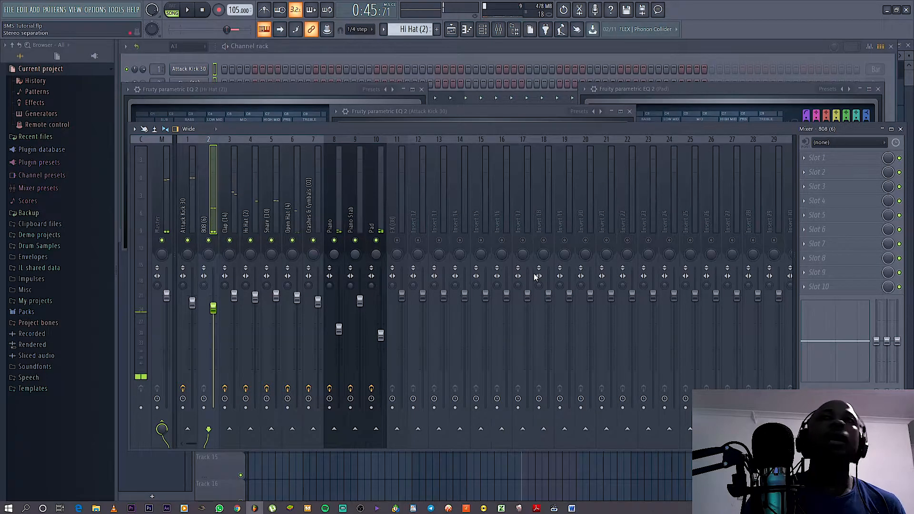
click(842, 174)
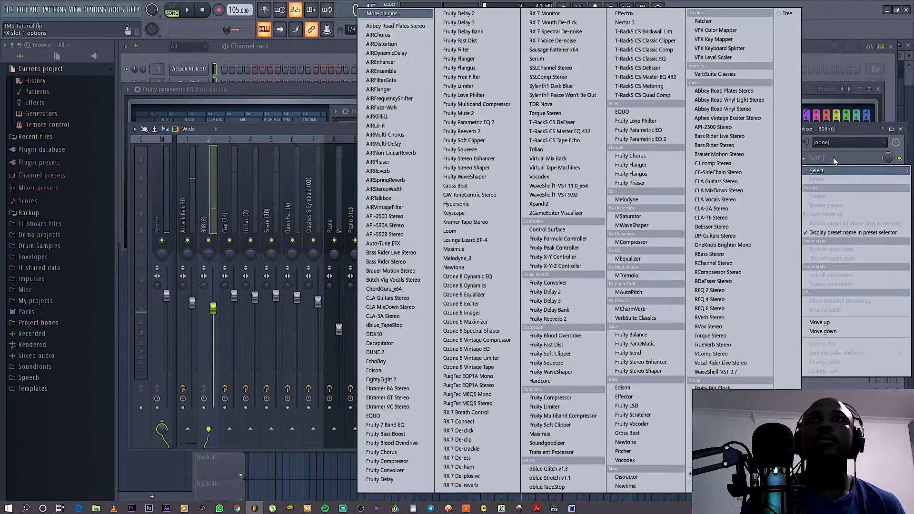
click(218, 206)
key(space)
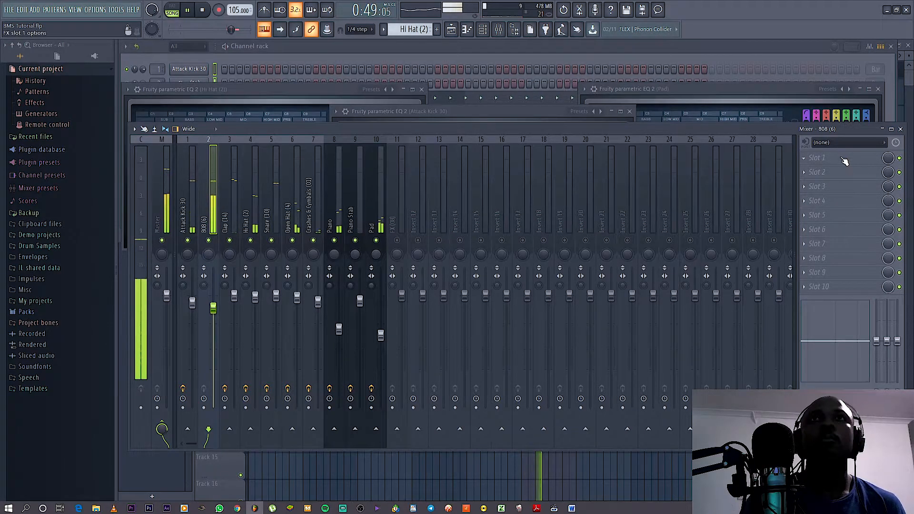
Add Fruity Parametric EQ 2 to the 808 track's first effect slot and play the beat with the equalizer open beside the mixer tracks
key(space)
click(816, 158)
click(664, 139)
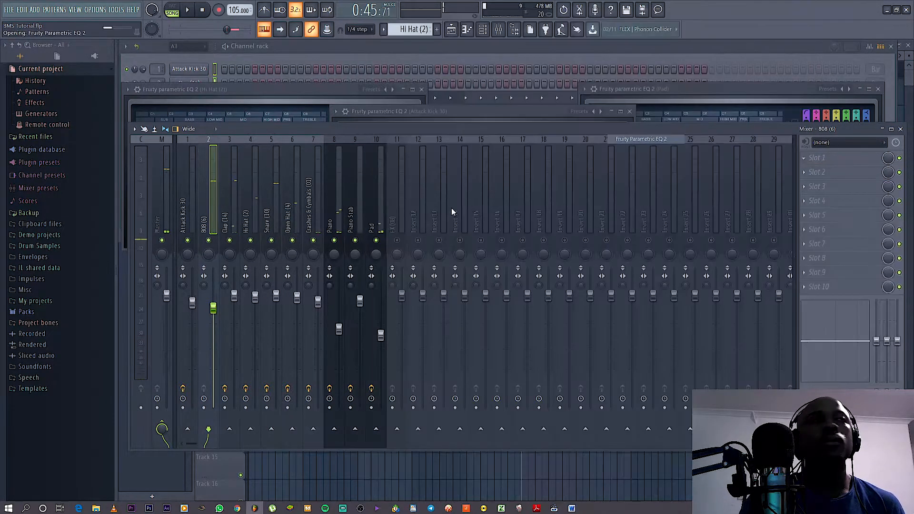
key(space)
drag(342, 142, 555, 101)
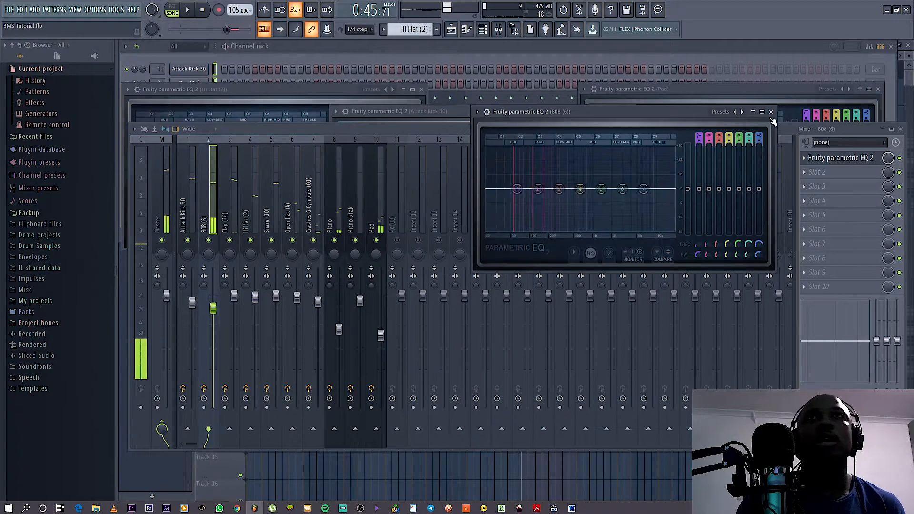
Close the 808 track's equalizer window, stop the beat and look over the kick and 808 mixer tracks
click(772, 113)
key(space)
key(space)
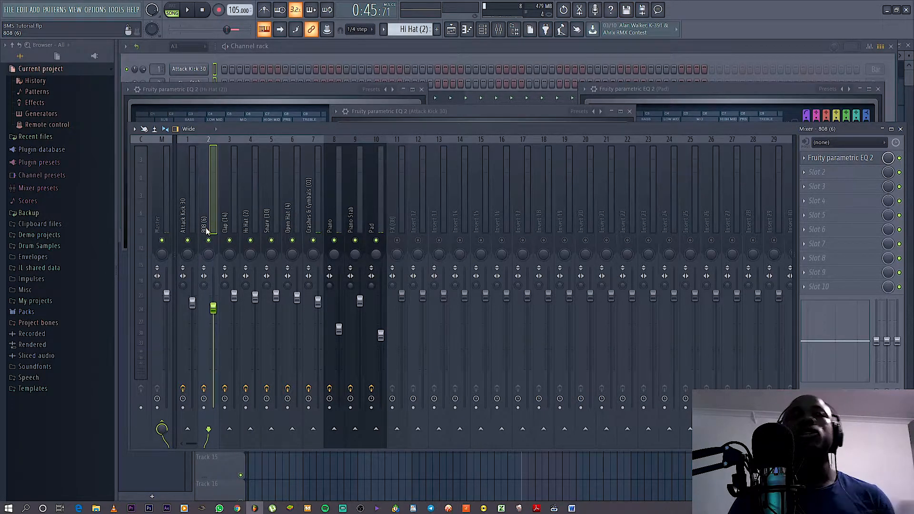
scroll(184, 216, down, 2)
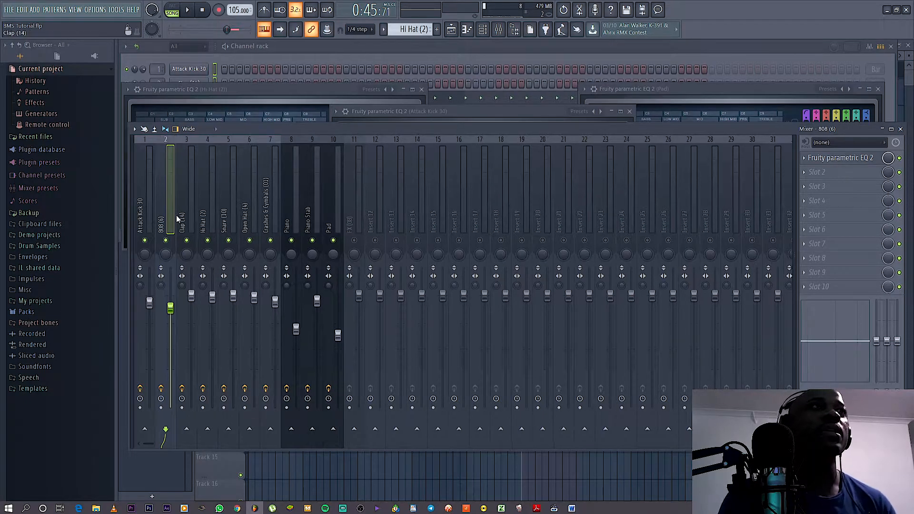
scroll(199, 207, up, 2)
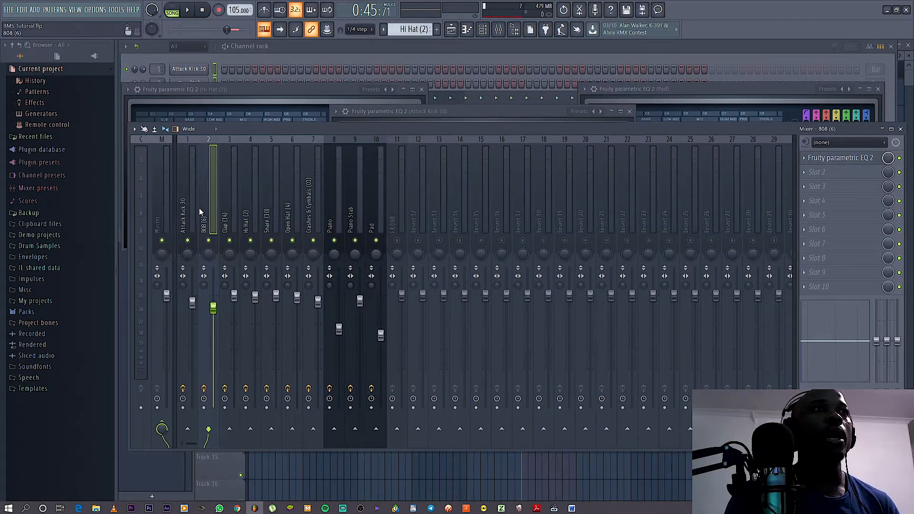
Add Fruity Limiter to the 808 track's second effect slot
click(838, 173)
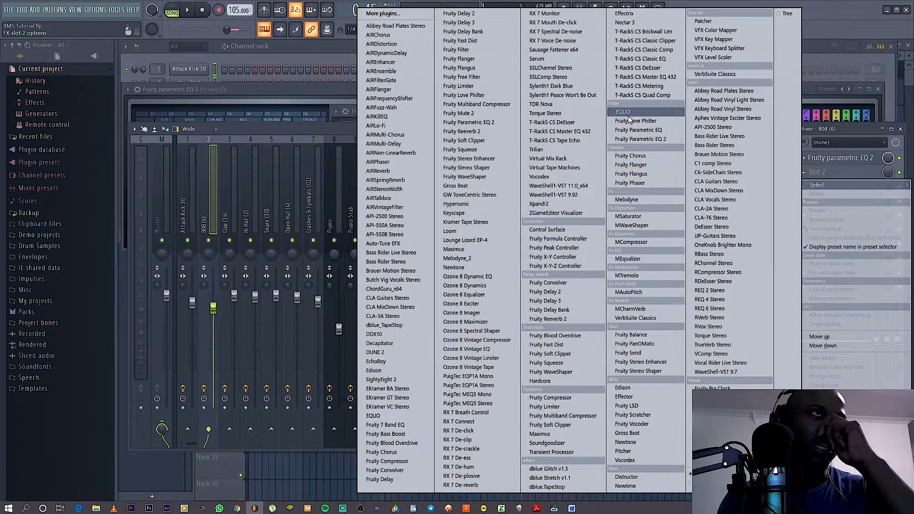
click(234, 130)
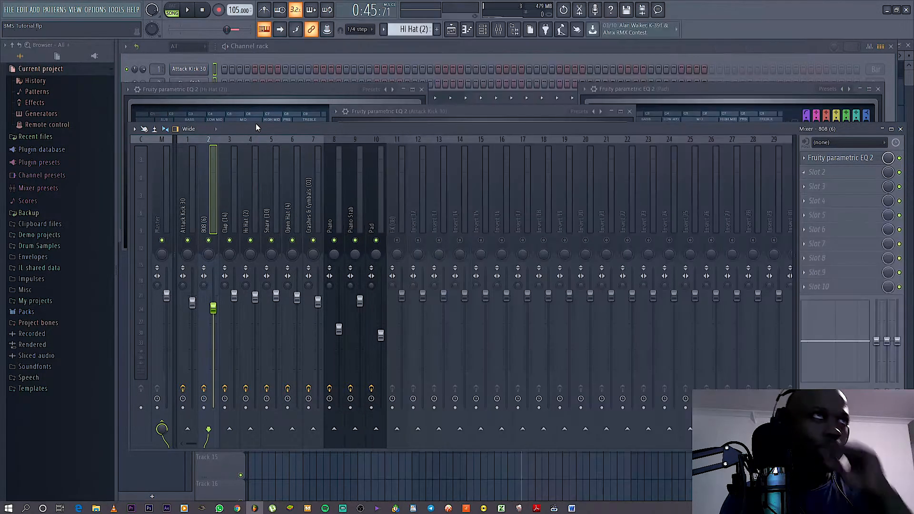
click(816, 172)
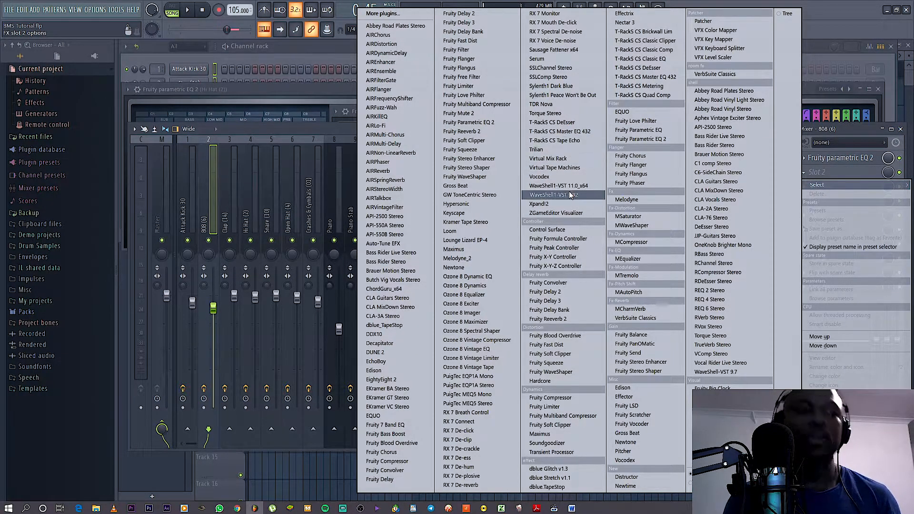
key(Down)
key(Down)
key(Down)
key(Down)
key(Down)
key(Down)
key(Down)
key(Down)
key(Down)
key(Down)
key(Down)
key(Down)
key(Down)
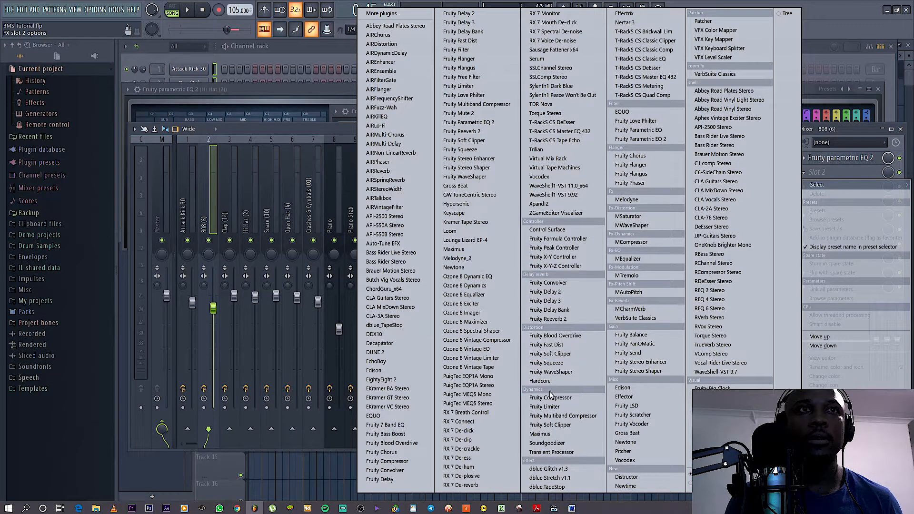
click(547, 407)
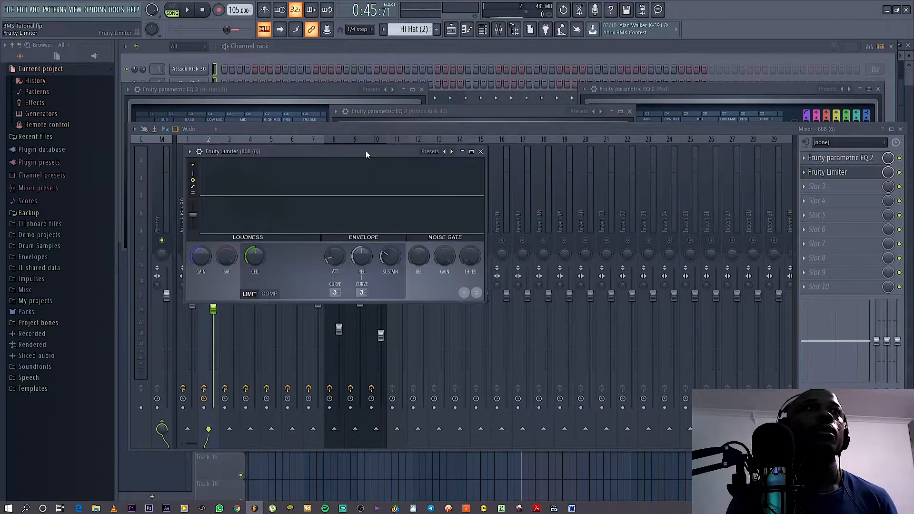
Switch the 808's Fruity Limiter to compressor mode and move its window clear of the drum tracks
drag(365, 151, 575, 123)
click(477, 265)
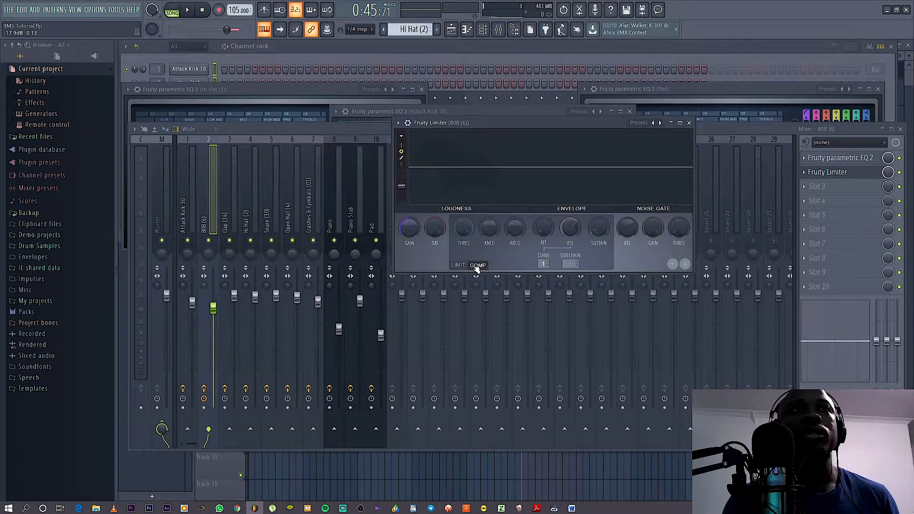
drag(488, 121, 609, 77)
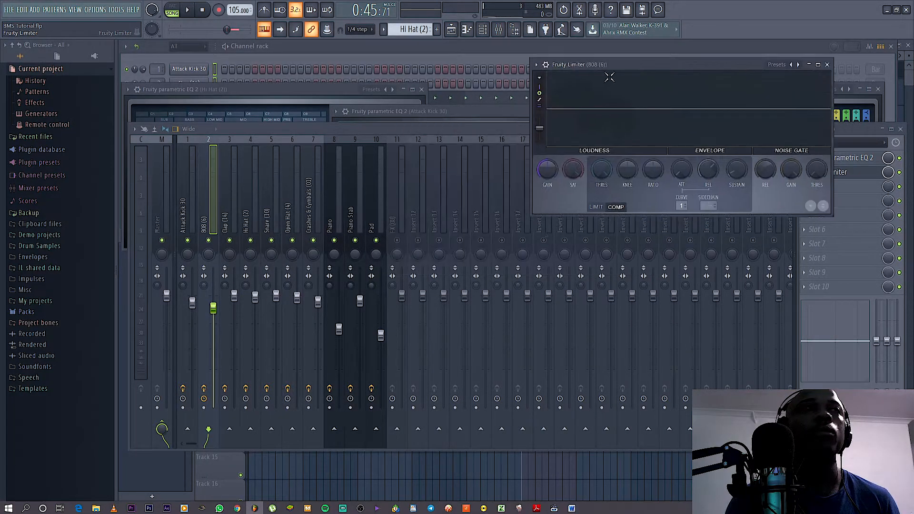
Sidechain the Attack Kick 30 track to the 808 track in the mixer
click(184, 214)
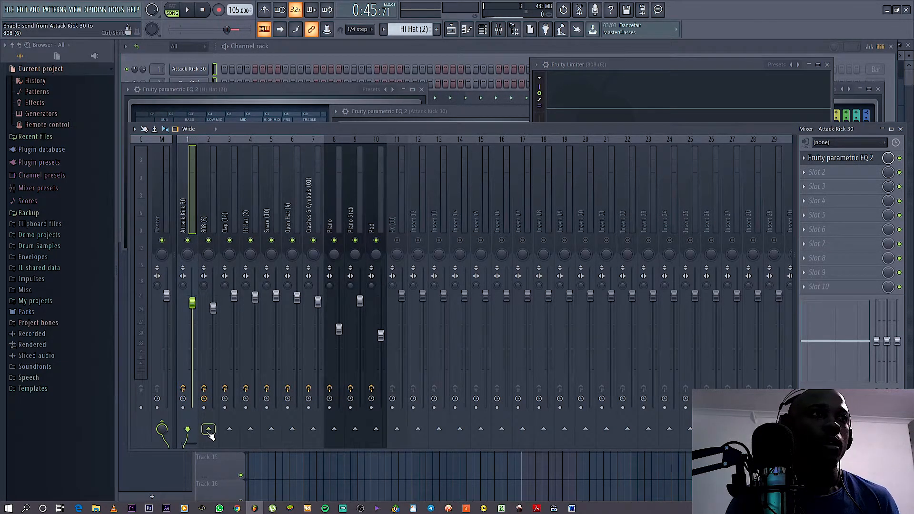
right_click(208, 430)
click(207, 224)
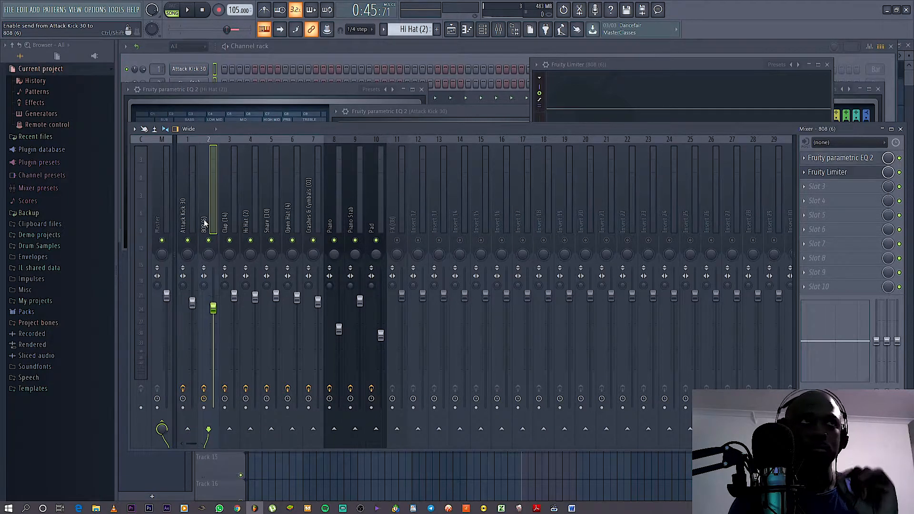
click(184, 229)
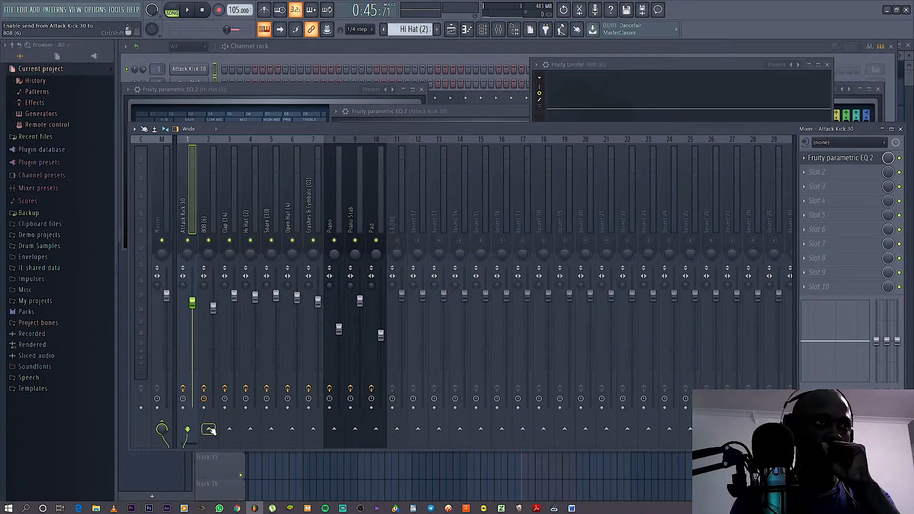
right_click(209, 430)
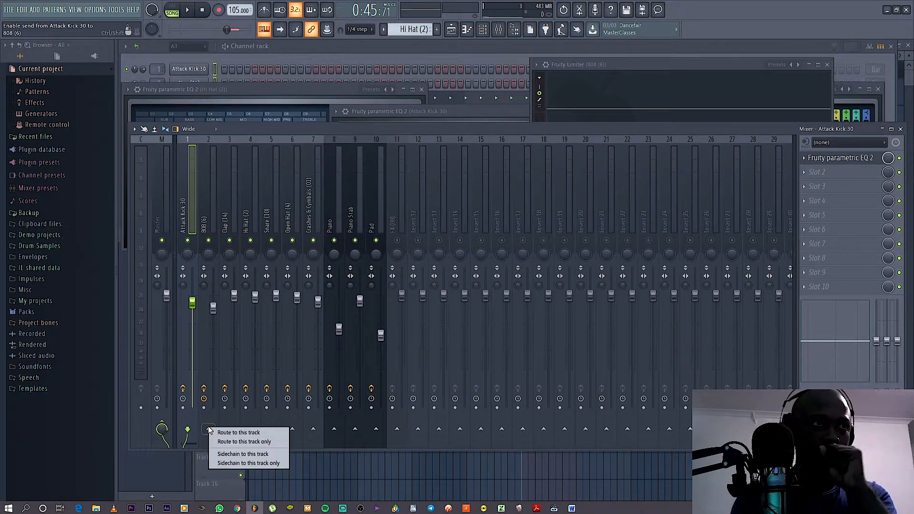
click(232, 454)
Set the 808 limiter's sidechain input to 1, lower its threshold, raise its knee and ratio, and play the beat
drag(739, 90, 650, 87)
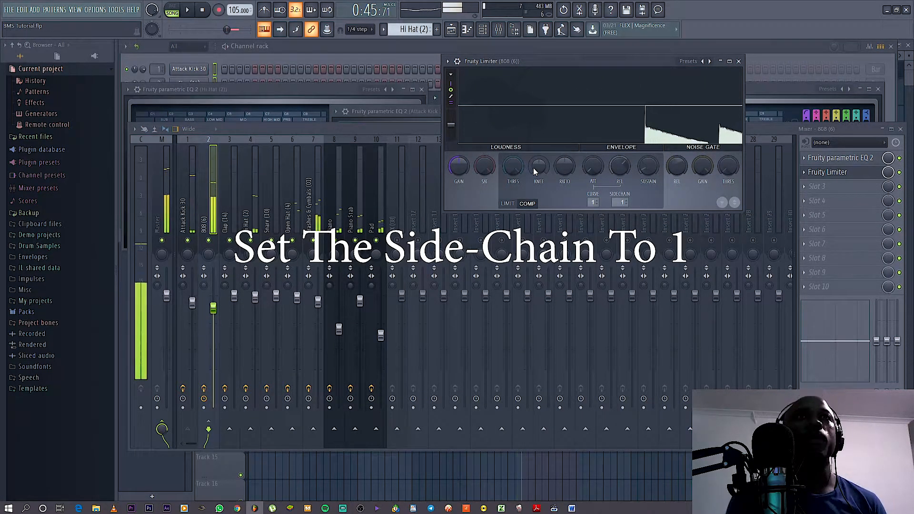
drag(538, 172, 513, 185)
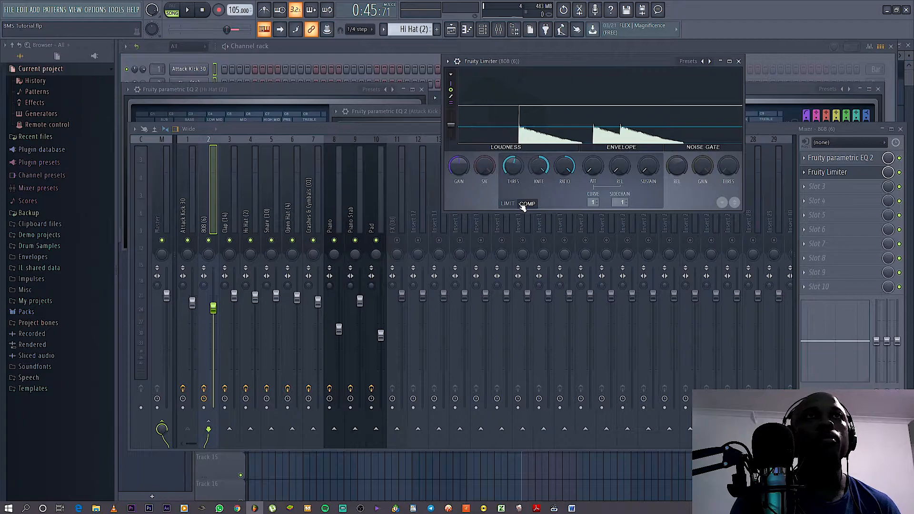
key(space)
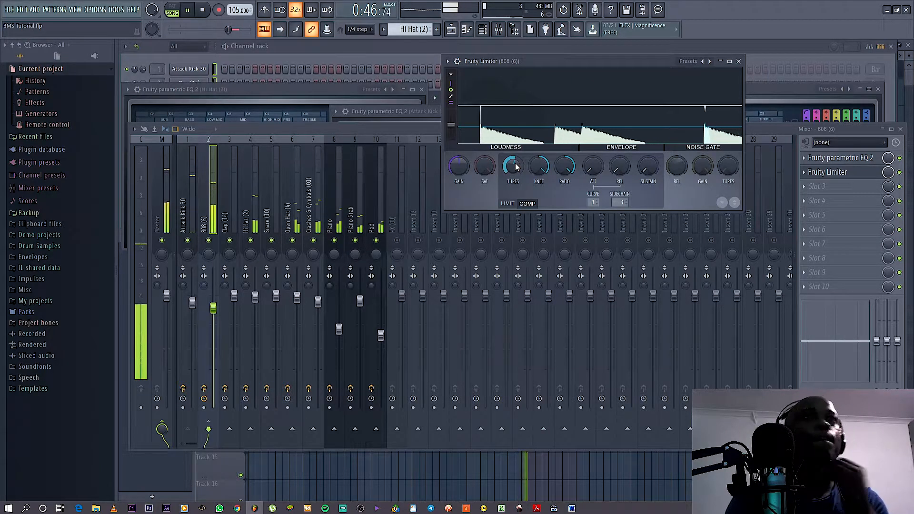
Maximize the 808 limiter's window and lower the compression threshold to about -16.1 dB, replaying the beat to check the ducking
click(729, 61)
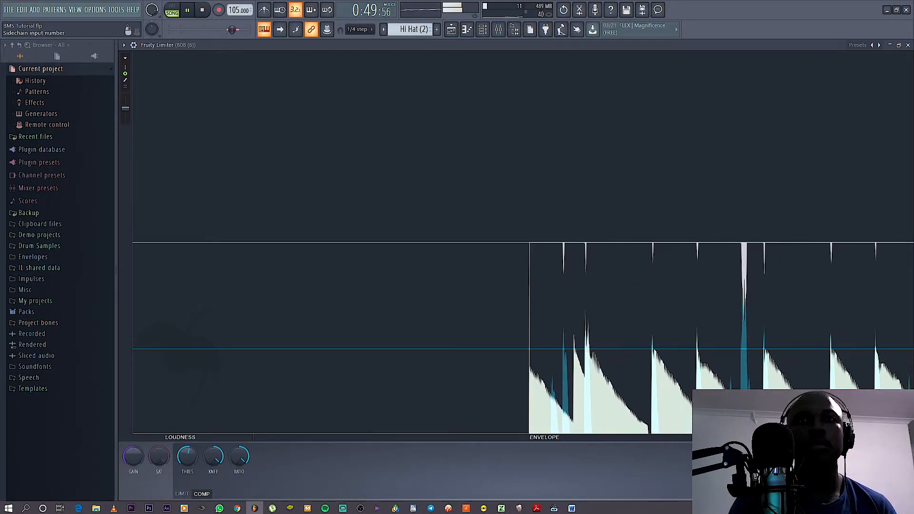
key(space)
drag(189, 453, 189, 481)
key(space)
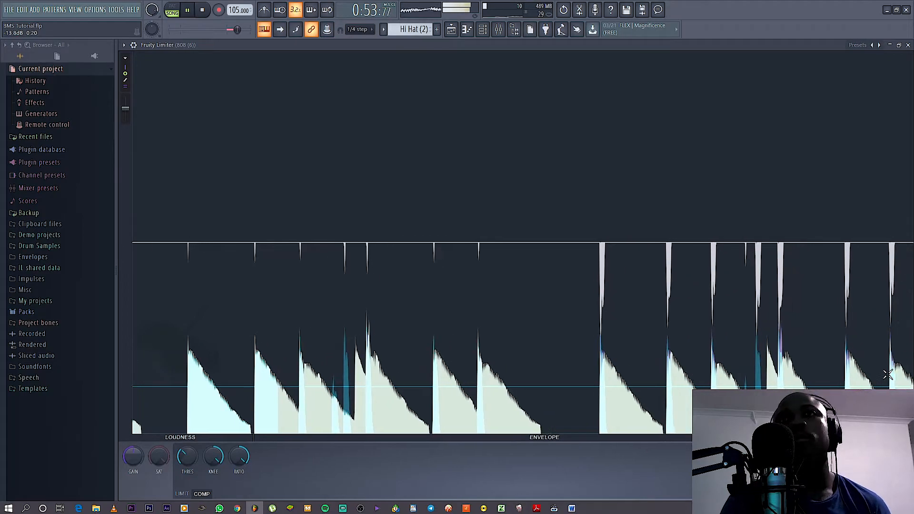
key(space)
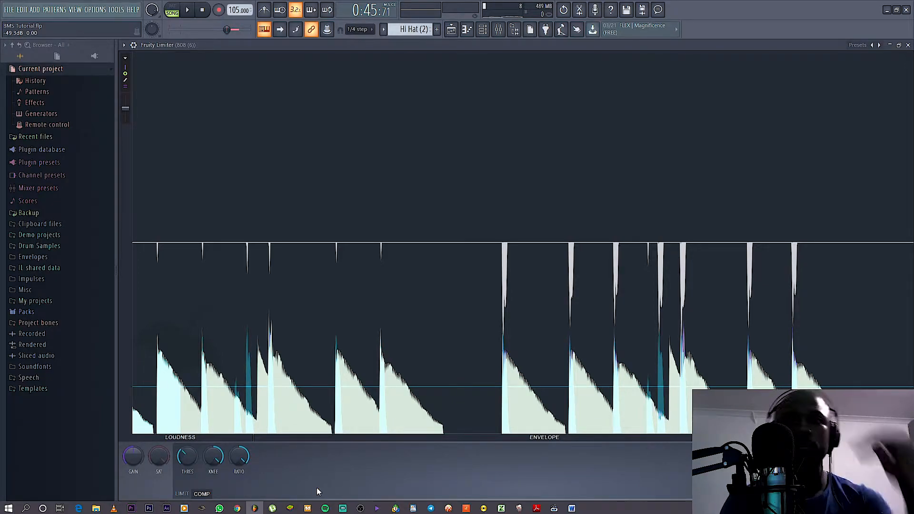
key(space)
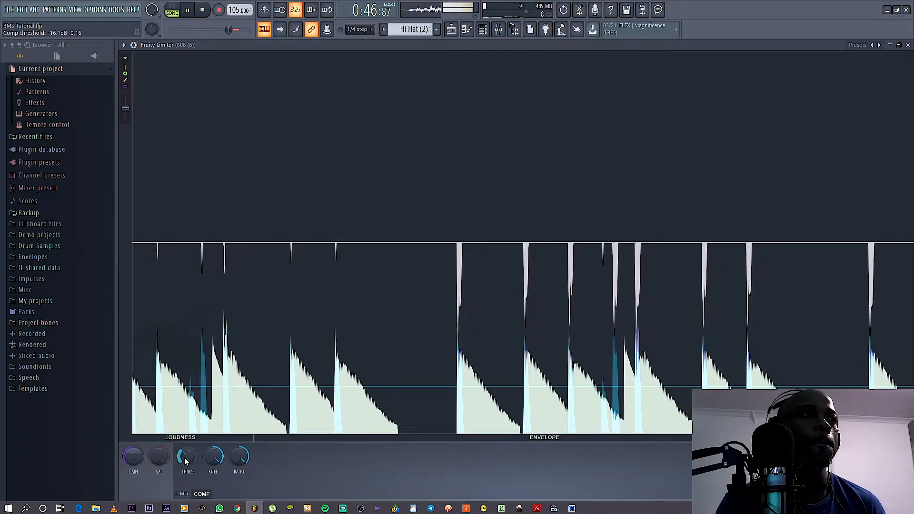
Try the compression threshold at -60 dB while the beat plays, settle it at -17.0 dB, and close the limiter
mouse_move(197, 460)
mouse_down()
mouse_move(197, 495)
mouse_move(189, 455)
mouse_up()
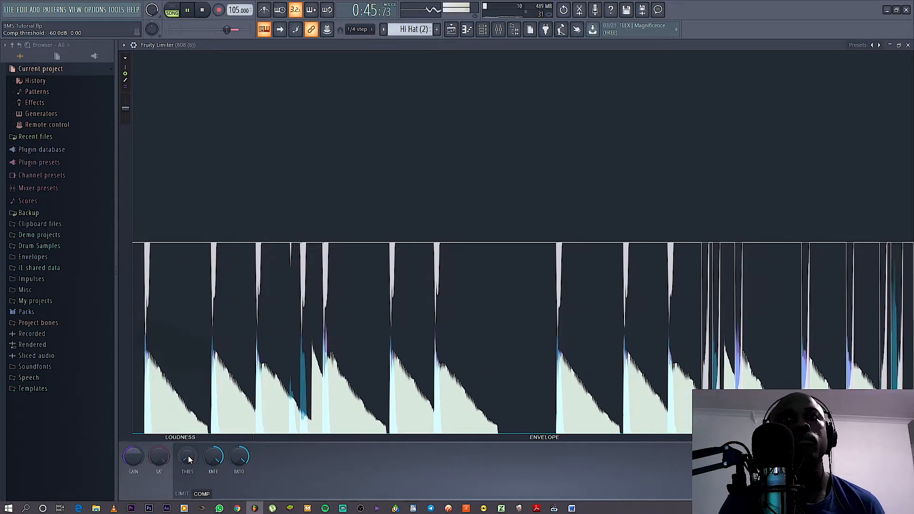
drag(187, 455, 187, 412)
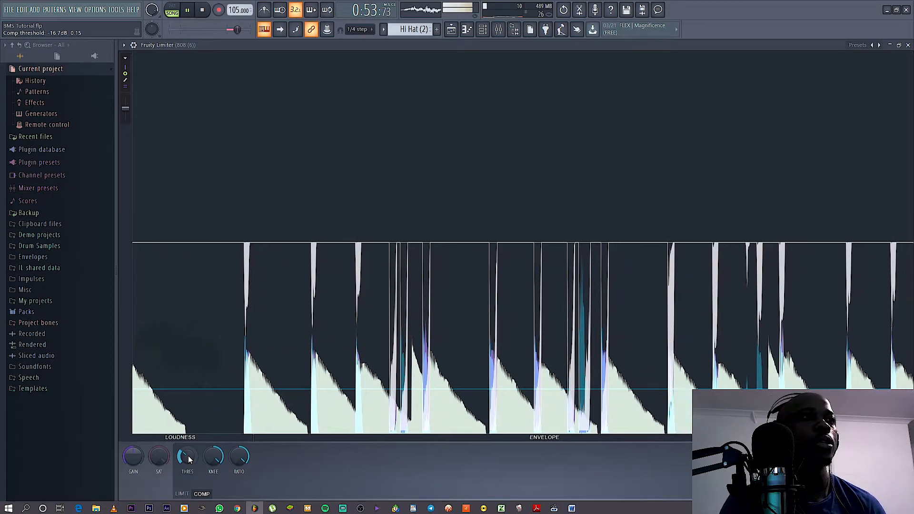
drag(187, 455, 188, 457)
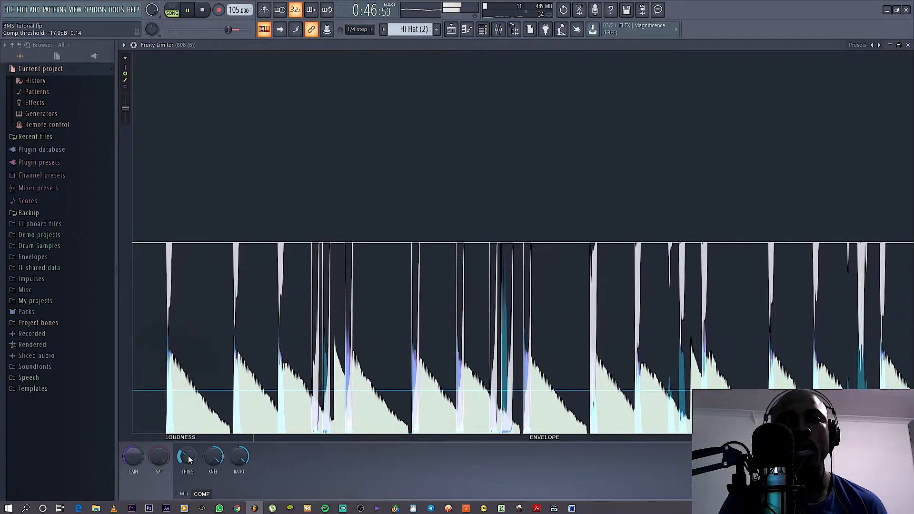
click(908, 45)
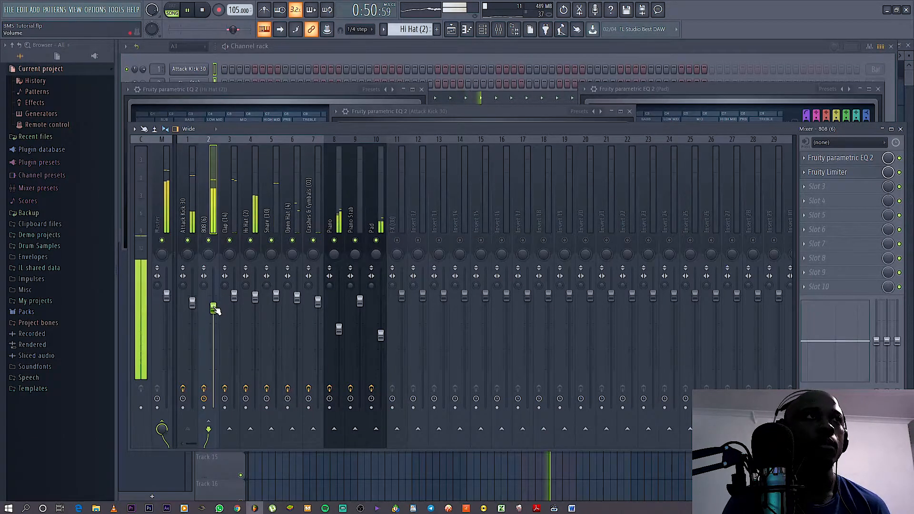
Lower the 808 track's fader slightly and fine-tune its limiter's compression threshold while the beat plays
drag(214, 308, 213, 312)
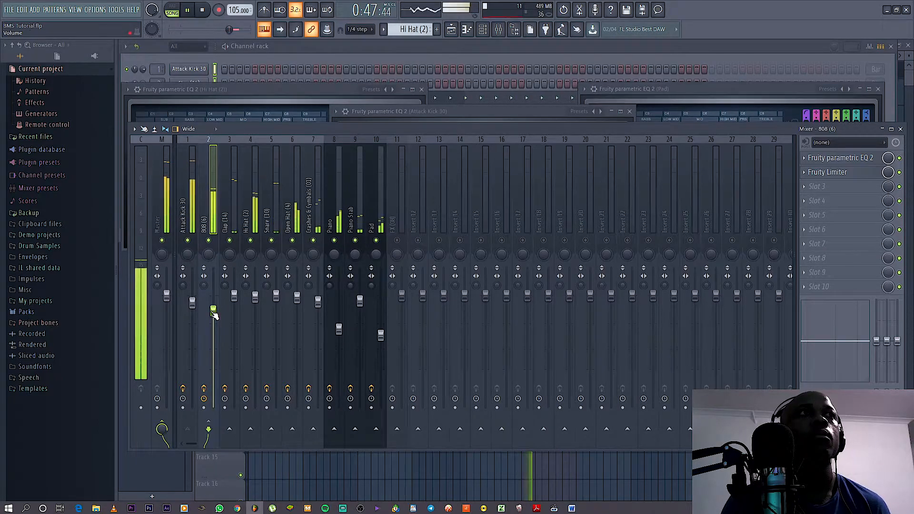
click(852, 172)
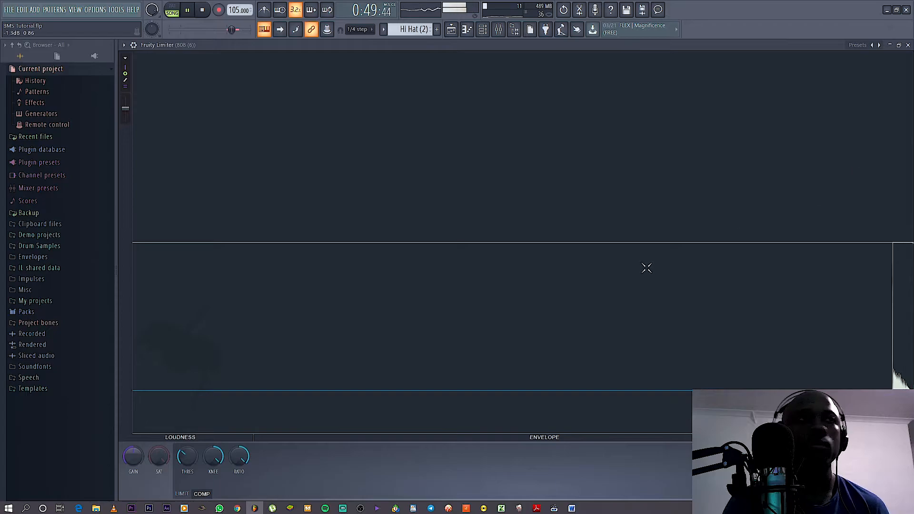
drag(189, 455, 189, 462)
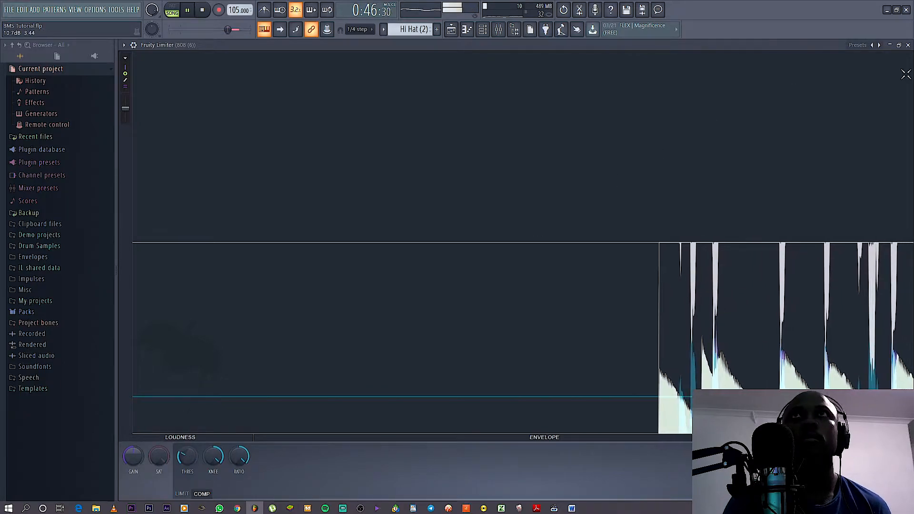
drag(185, 455, 184, 452)
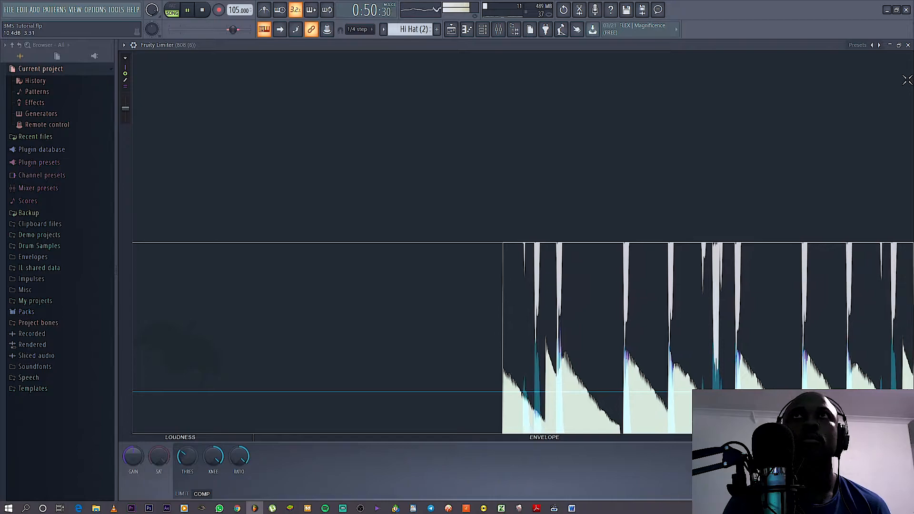
click(907, 46)
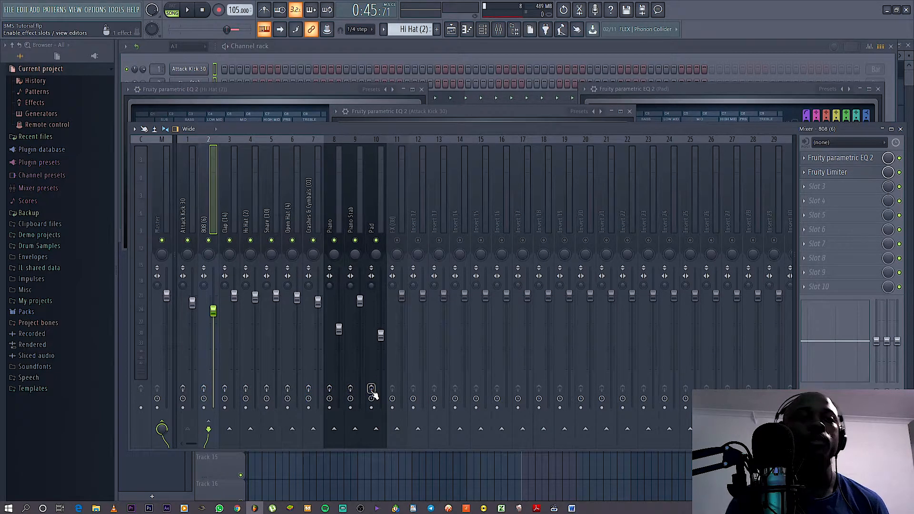
Compare the beat with all track effects bypassed and with them enabled again
key(space)
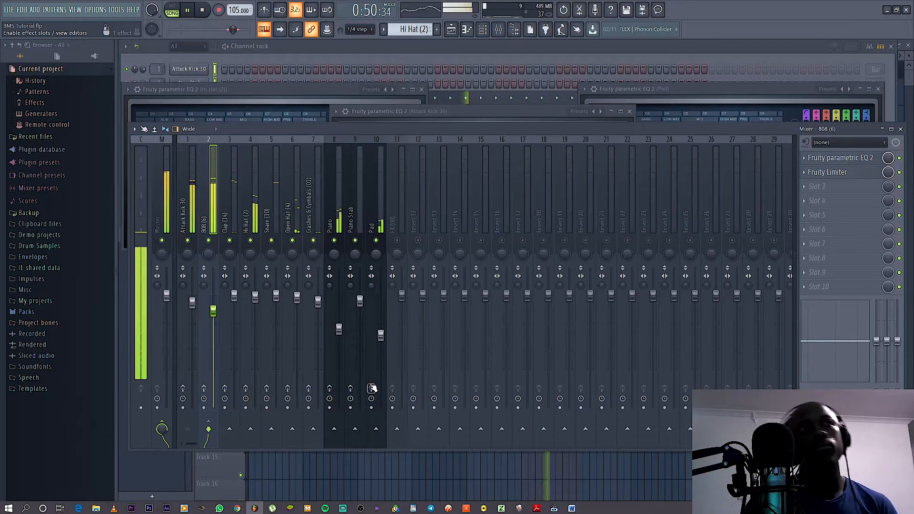
key(space)
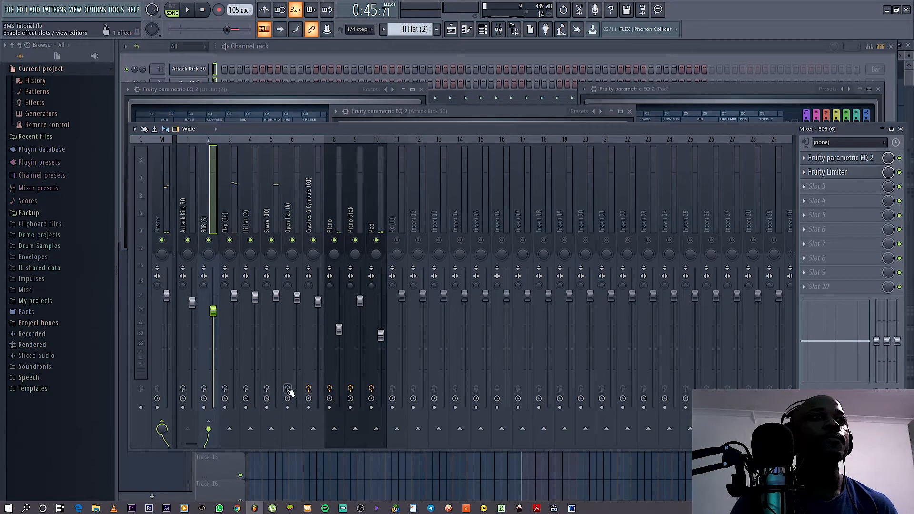
click(267, 389)
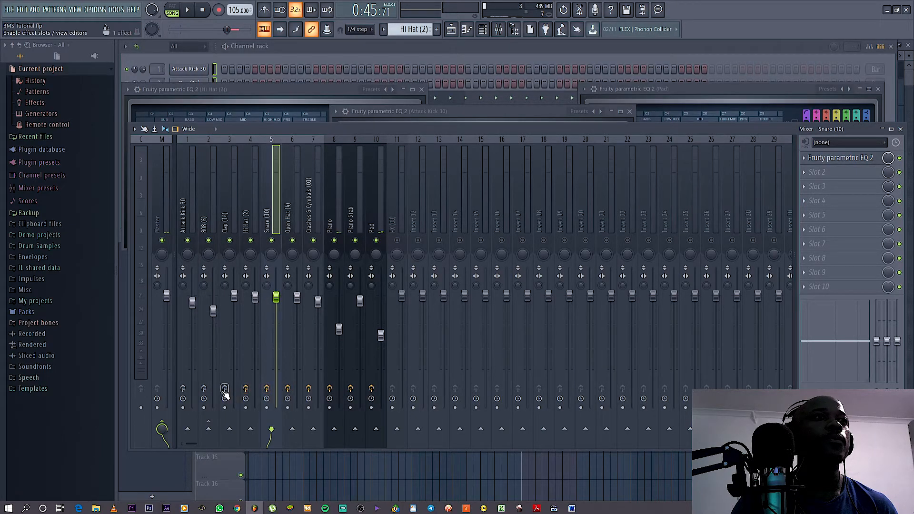
key(space)
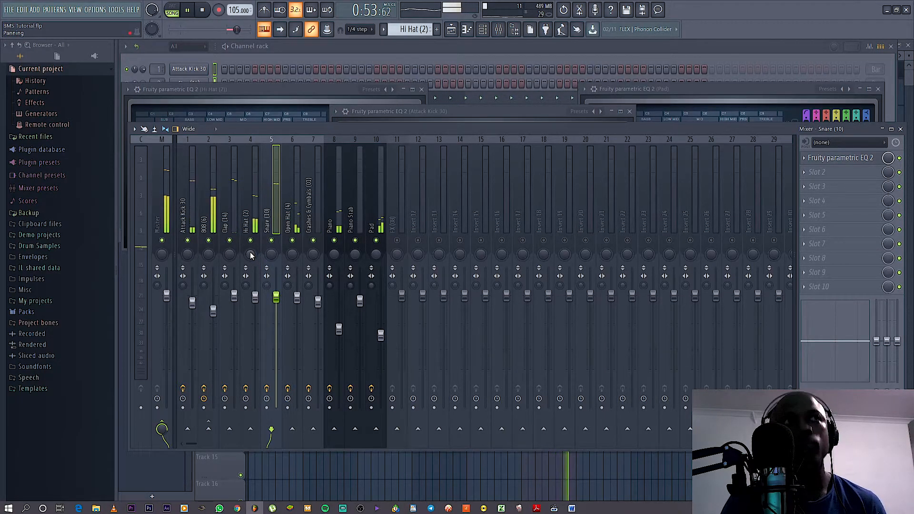
Pan the Hi Hat track about 27% left and the Open Hat track to the right, replaying the beat from the hook
key(space)
click(251, 256)
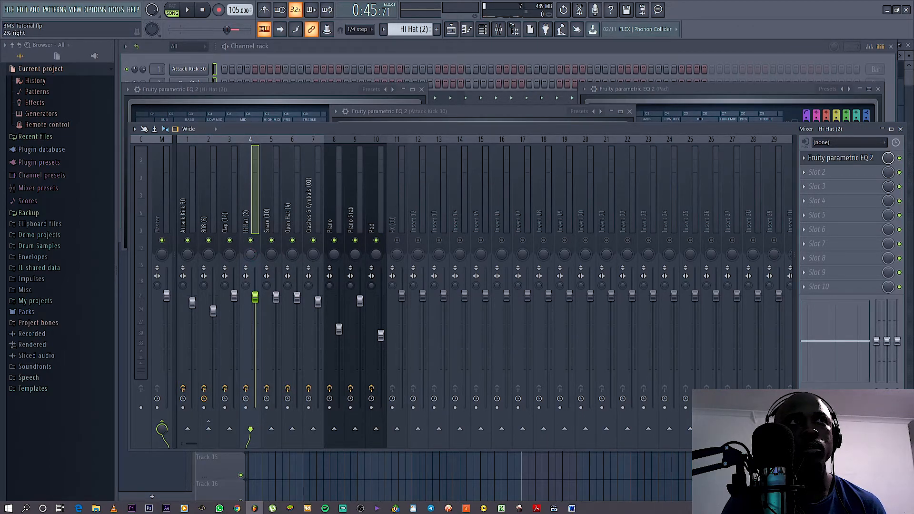
key(space)
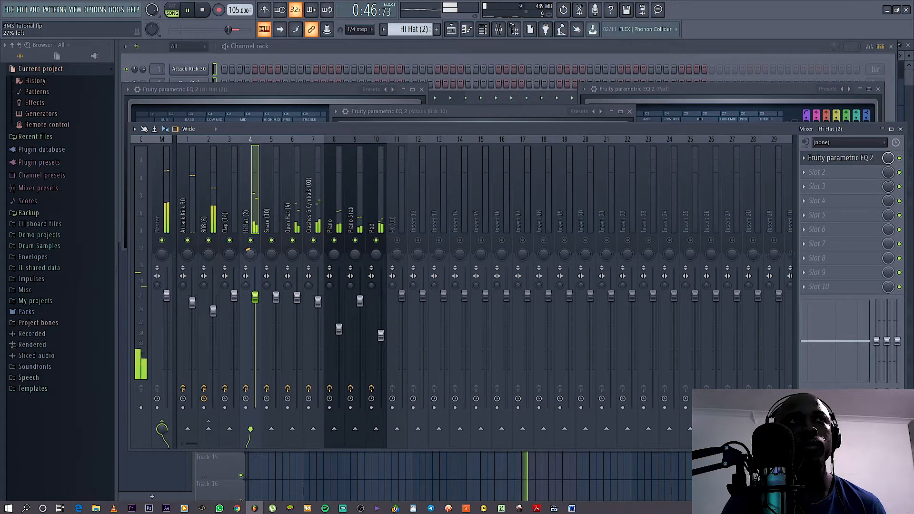
drag(292, 254, 292, 238)
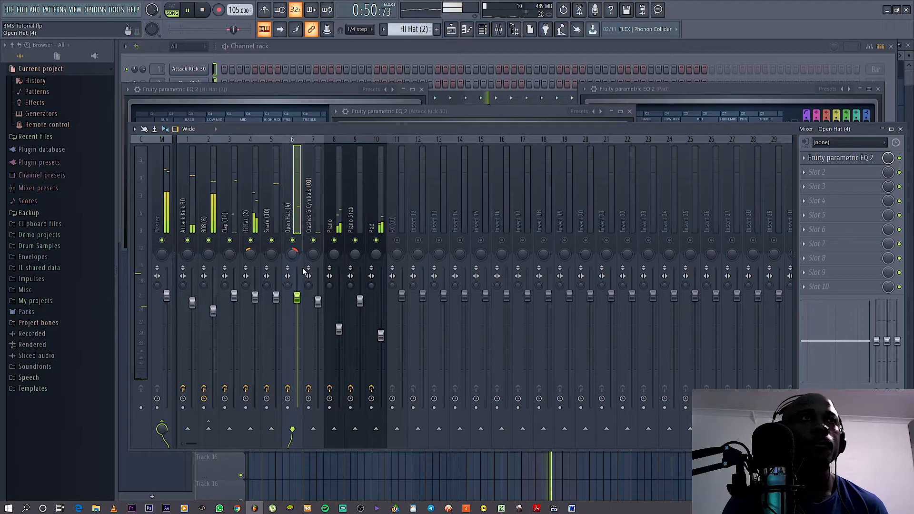
Audition the percussion balance across the tracks and lower the Crashes & Cymbals fader to about -2.3 dB while the beat plays
click(253, 218)
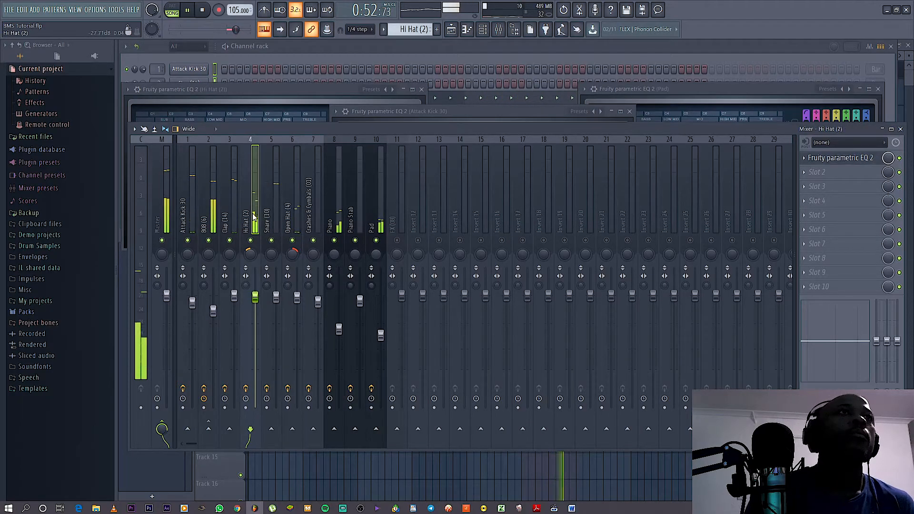
click(273, 221)
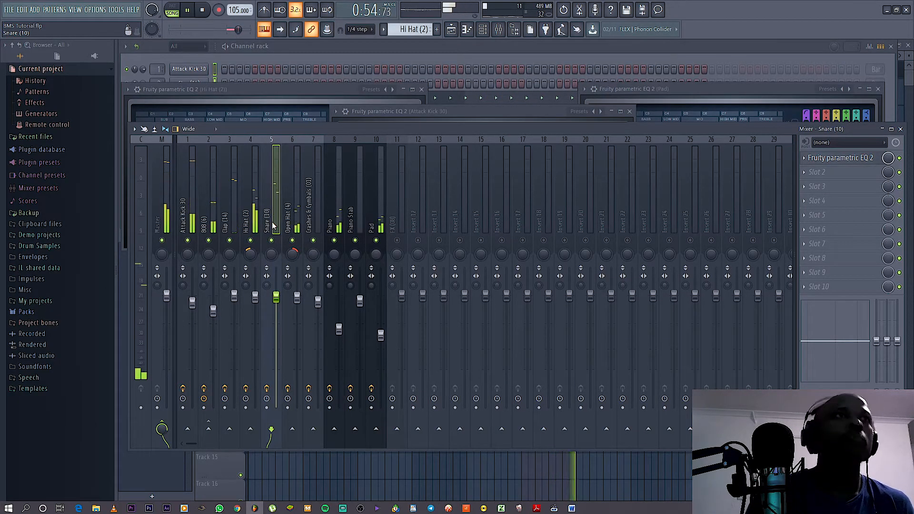
click(214, 215)
drag(318, 301, 317, 307)
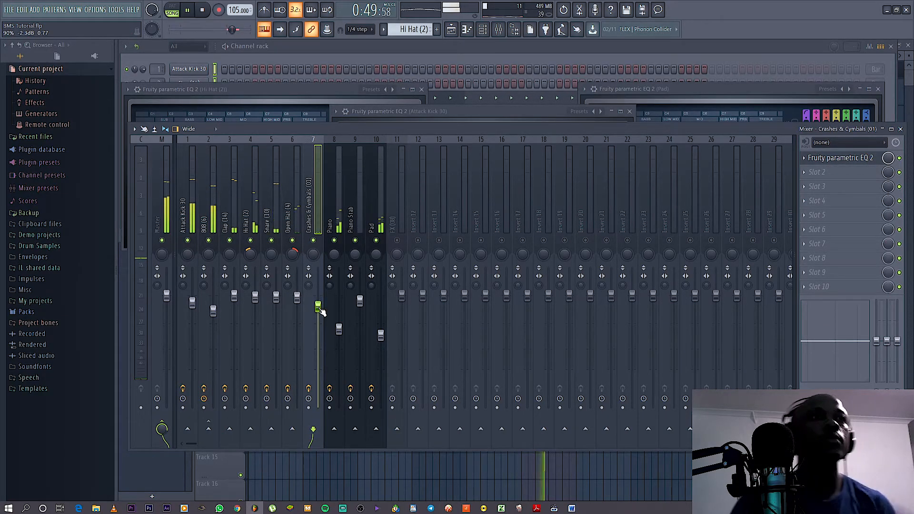
Review the playlist arrangement during playback and return to the mixer's Master track to check the overall level
key(F5)
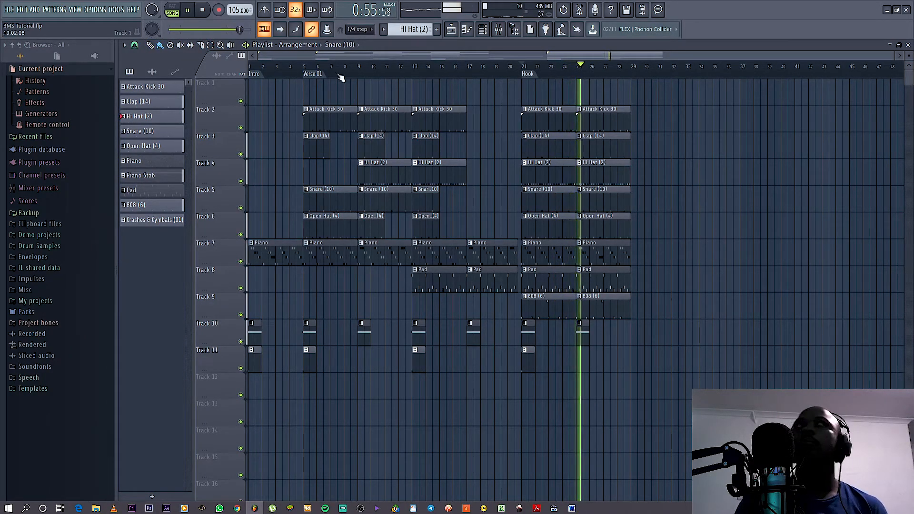
click(498, 29)
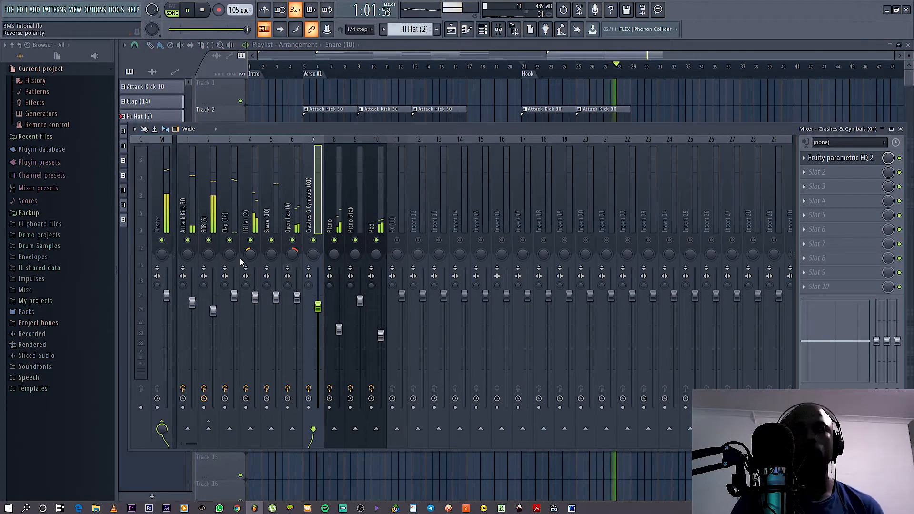
click(162, 219)
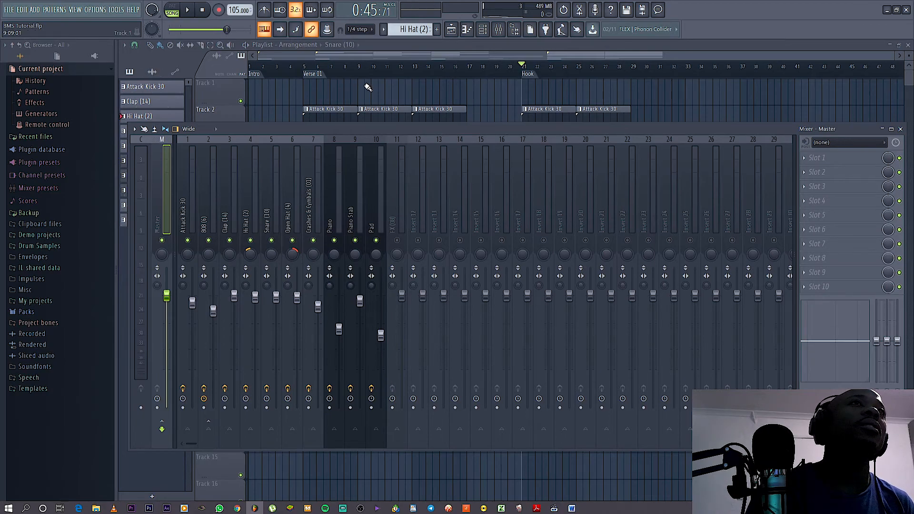
click(360, 508)
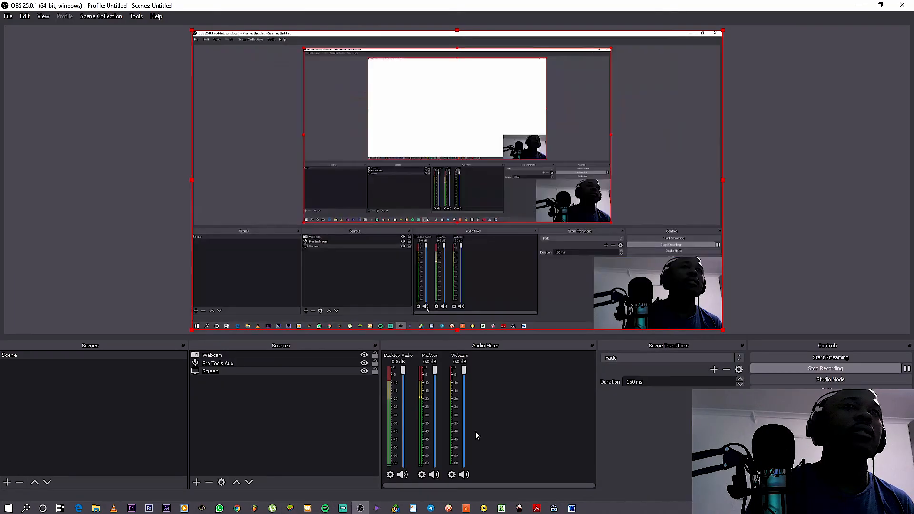